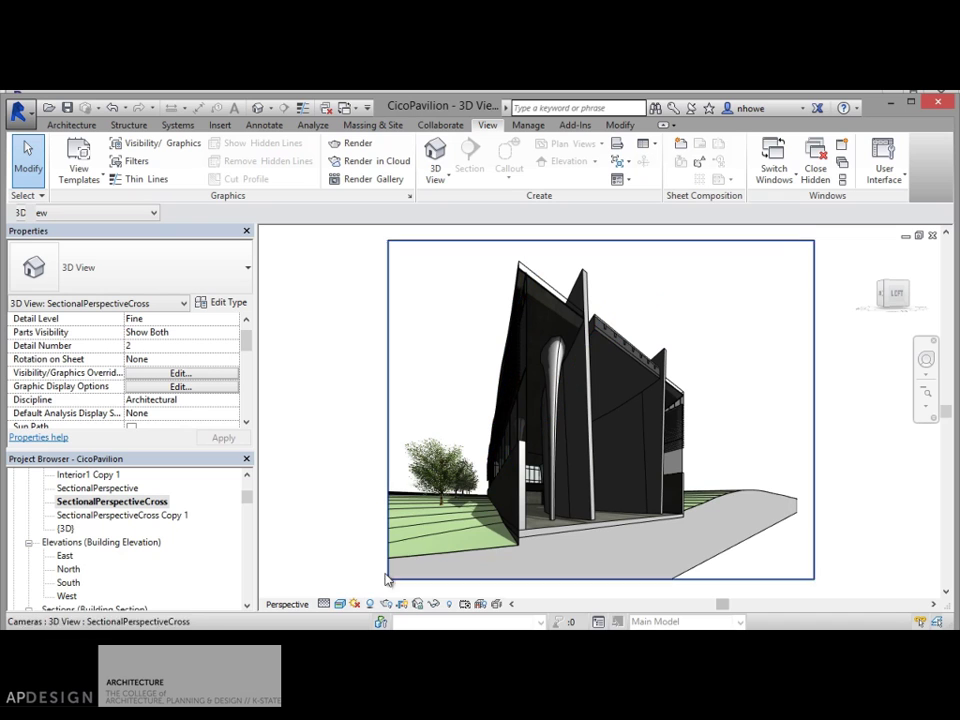
Step: Switch the perspective to the Hidden Line visual style with shadows turned off
{"action": "left_click", "coordinate": [340, 604]}
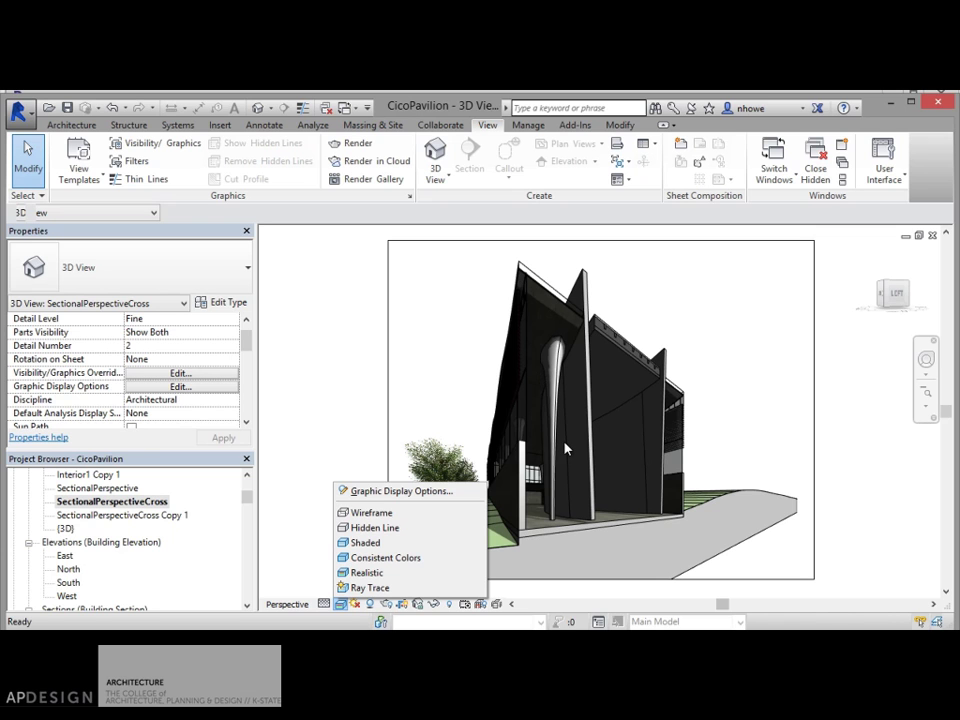
{"action": "left_click", "coordinate": [374, 532]}
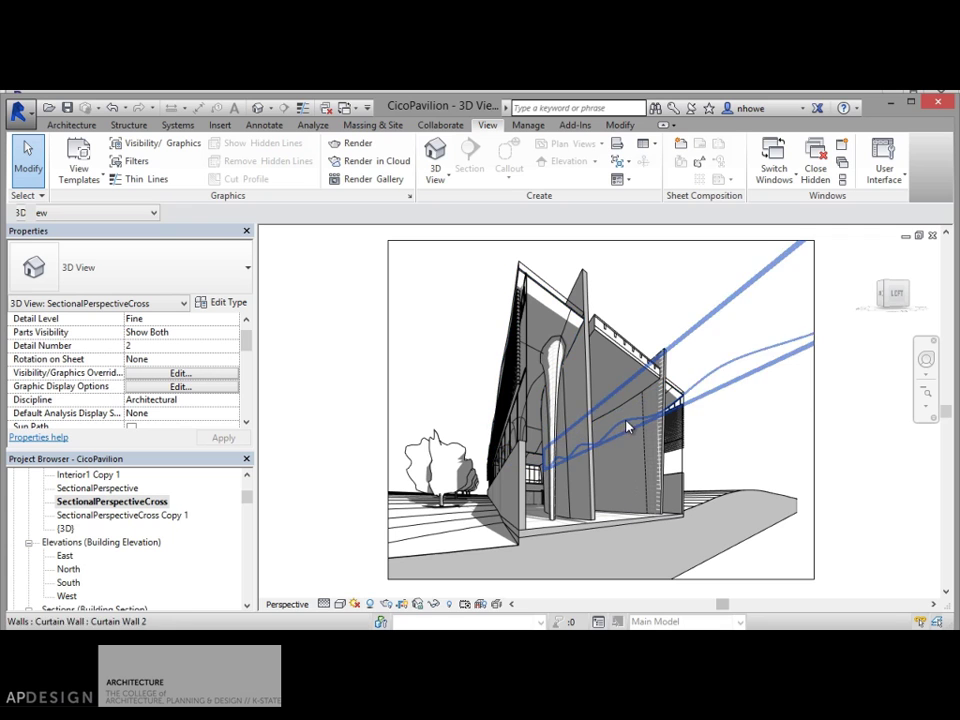
{"action": "left_click", "coordinate": [376, 606]}
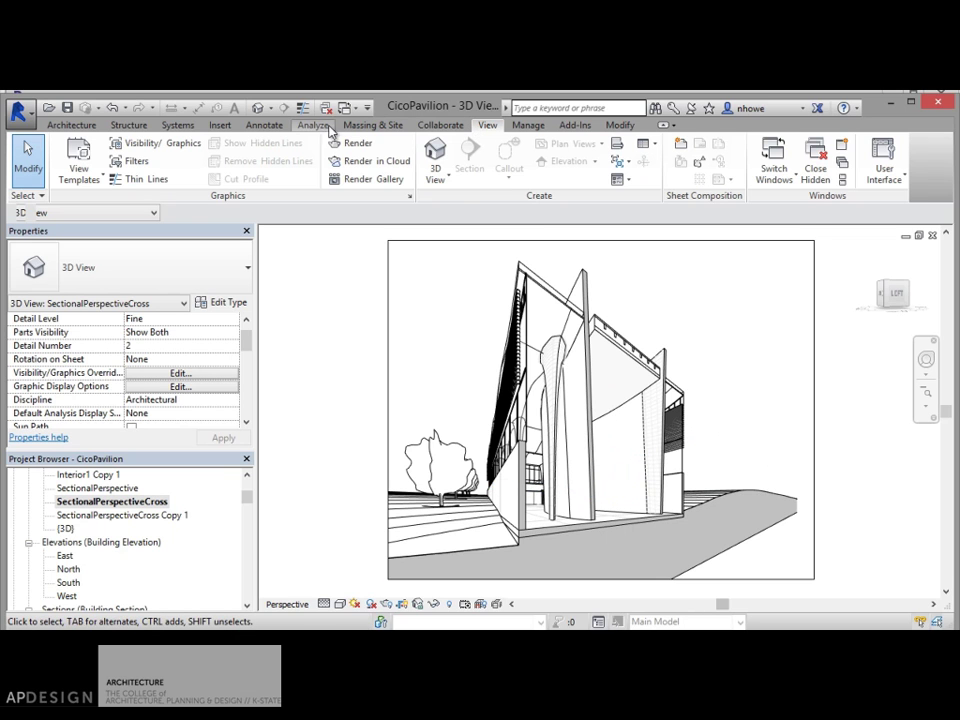
{"action": "left_click", "coordinate": [274, 128]}
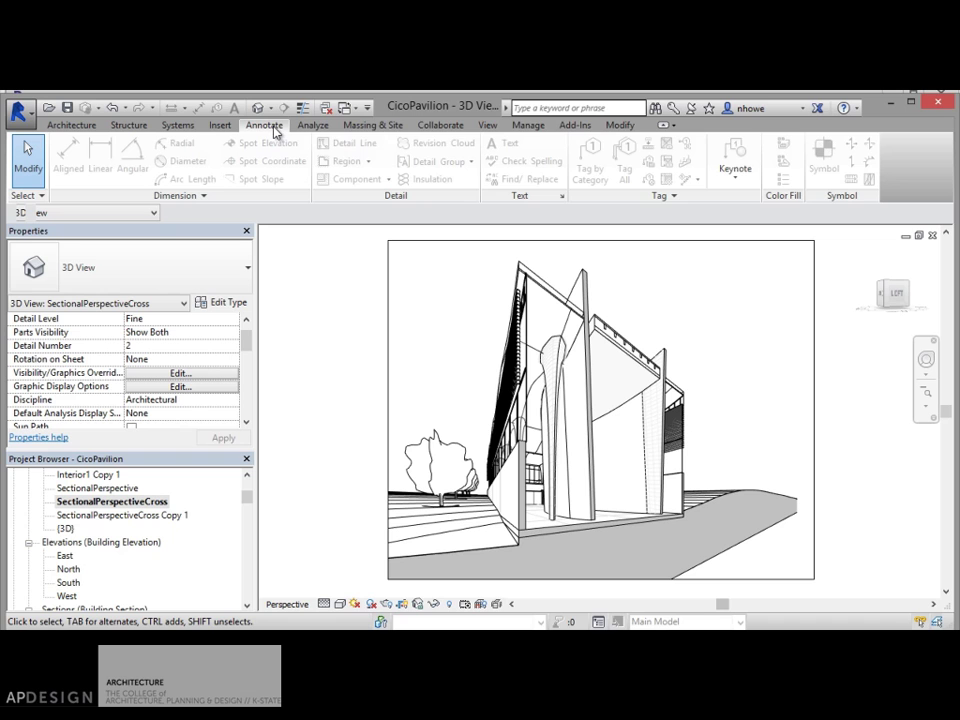
{"action": "left_click", "coordinate": [532, 127]}
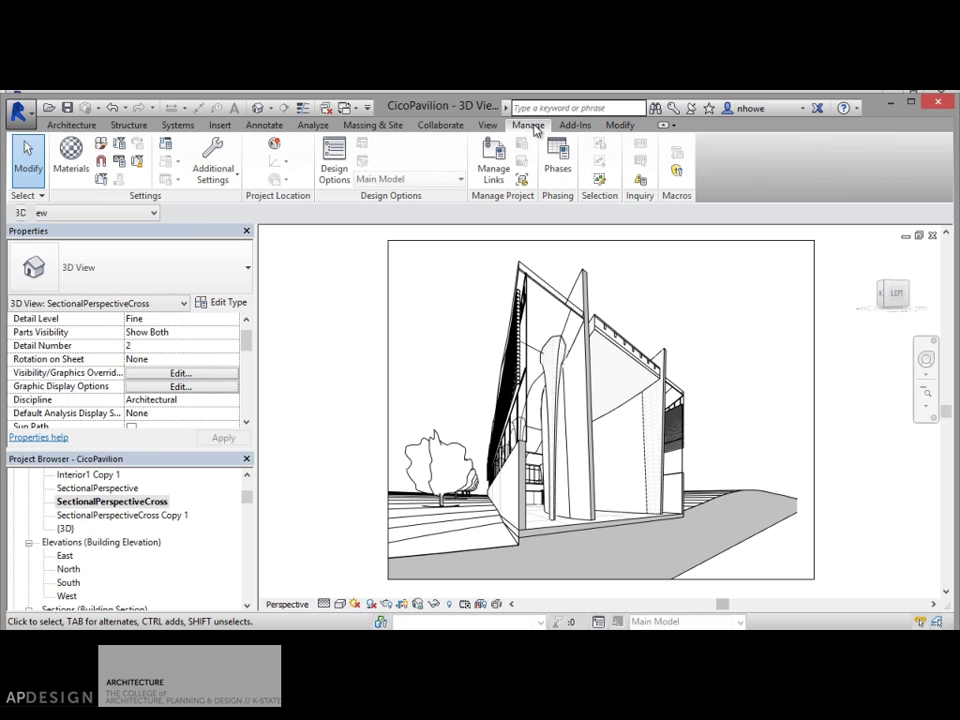
{"action": "left_click", "coordinate": [210, 180]}
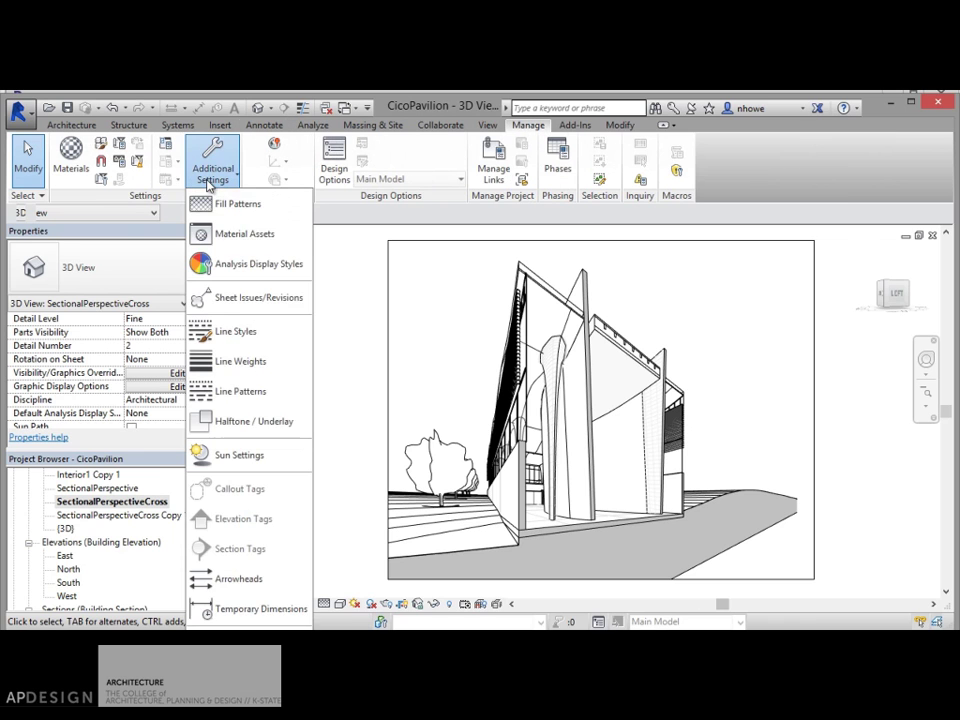
{"action": "left_click", "coordinate": [265, 370]}
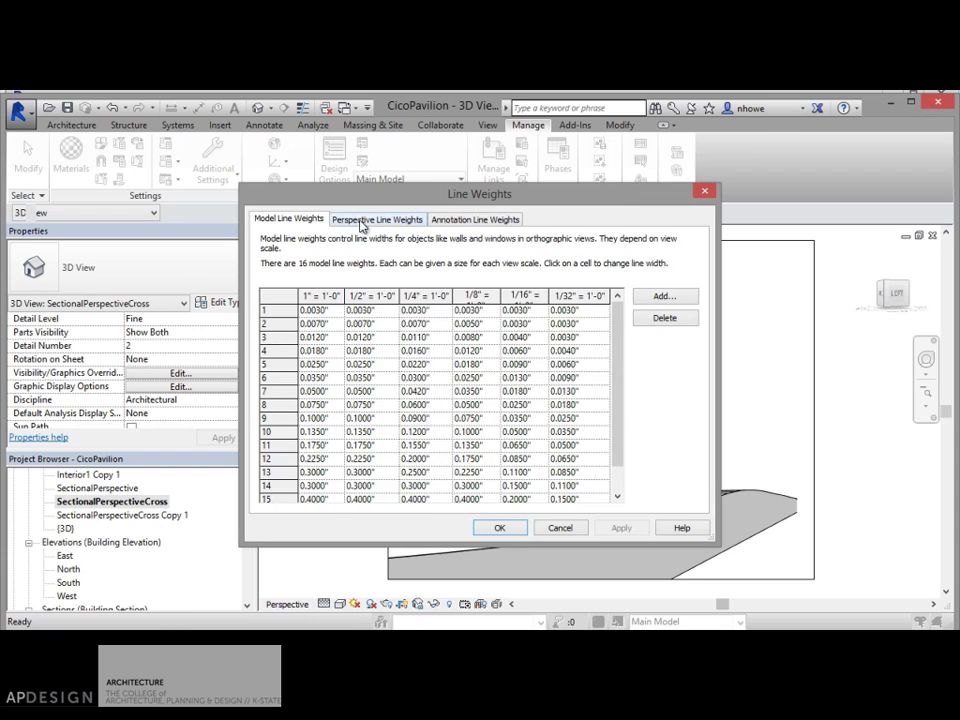
{"action": "left_click", "coordinate": [377, 219]}
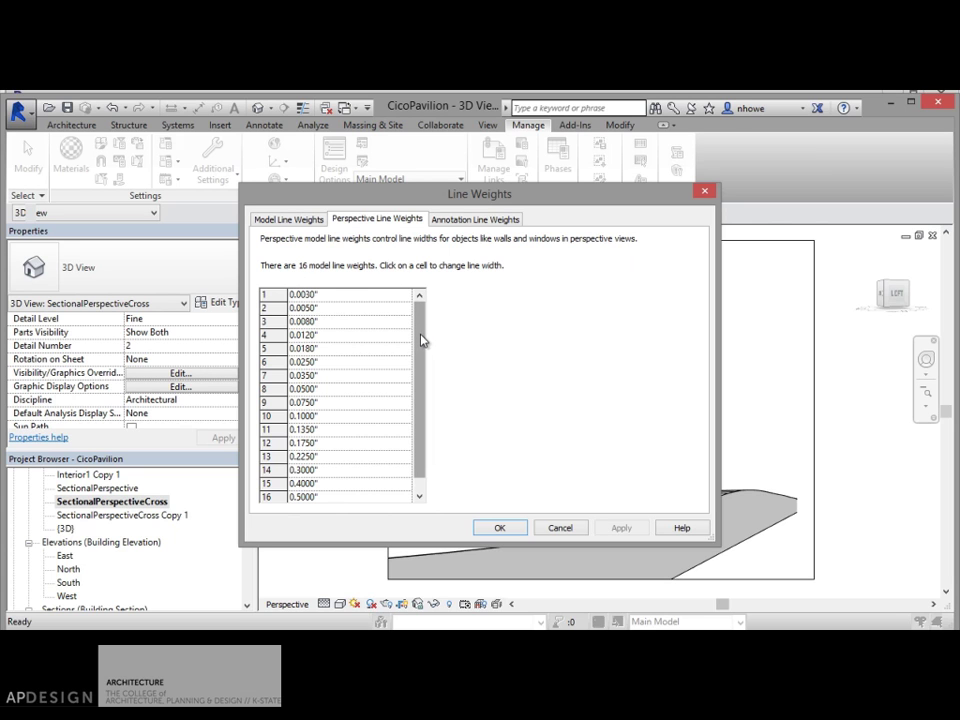
{"action": "mouse_move", "coordinate": [421, 341]}
{"action": "left_mouse_down"}
{"action": "mouse_move", "coordinate": [422, 369]}
{"action": "mouse_move", "coordinate": [426, 349]}
{"action": "left_mouse_up"}
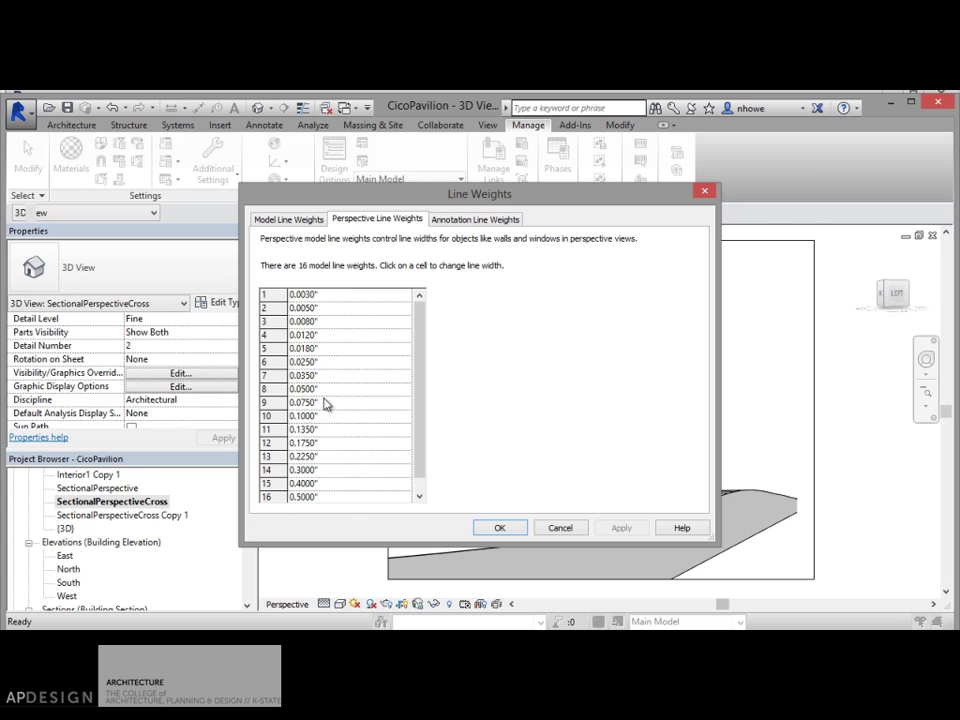
{"action": "left_click_drag", "start_coordinate": [324, 402], "coordinate": [297, 402]}
{"action": "left_click", "coordinate": [335, 416]}
{"action": "left_click", "coordinate": [562, 529]}
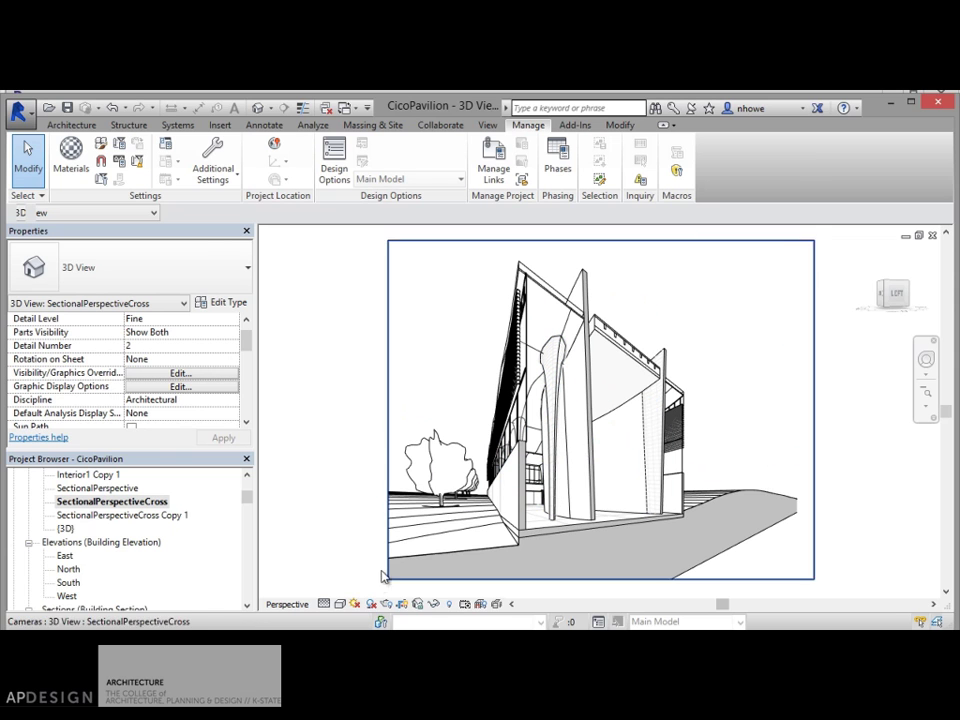
{"action": "left_click", "coordinate": [340, 604]}
{"action": "left_click", "coordinate": [380, 491]}
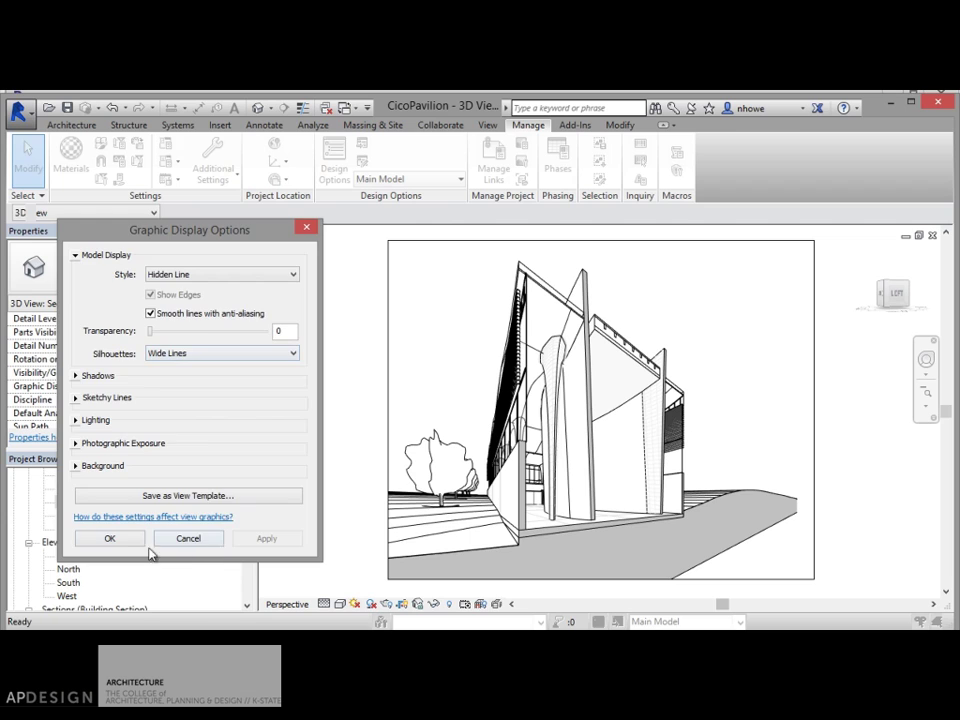
{"action": "left_click", "coordinate": [110, 538]}
{"action": "scroll", "coordinate": [591, 427], "scroll_direction": "up", "scroll_amount": 8}
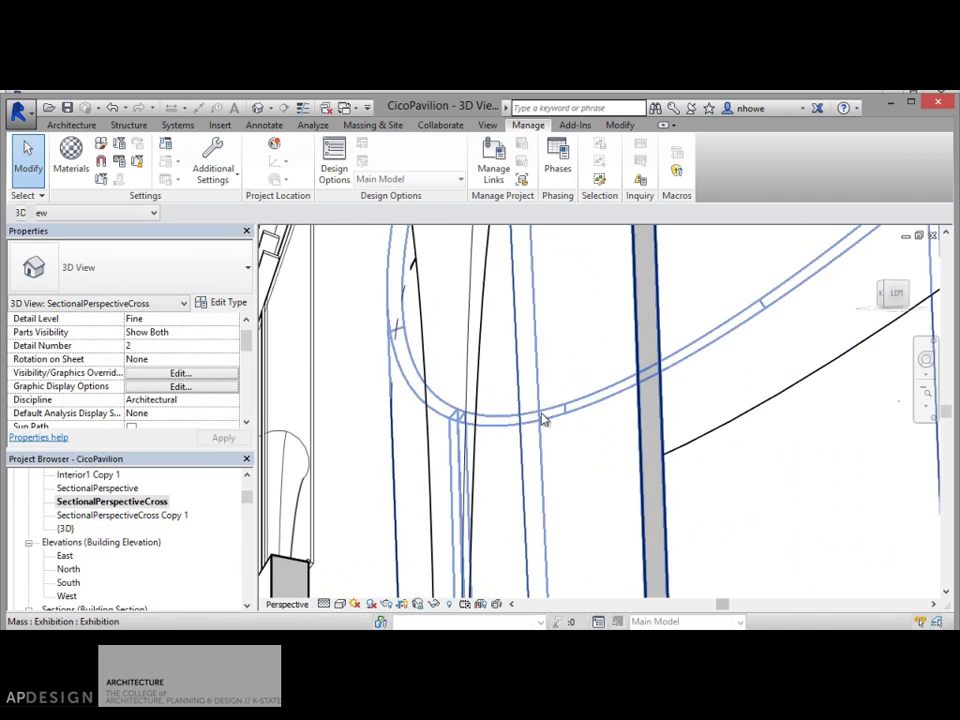
{"action": "scroll", "coordinate": [479, 440], "scroll_direction": "up", "scroll_amount": 5}
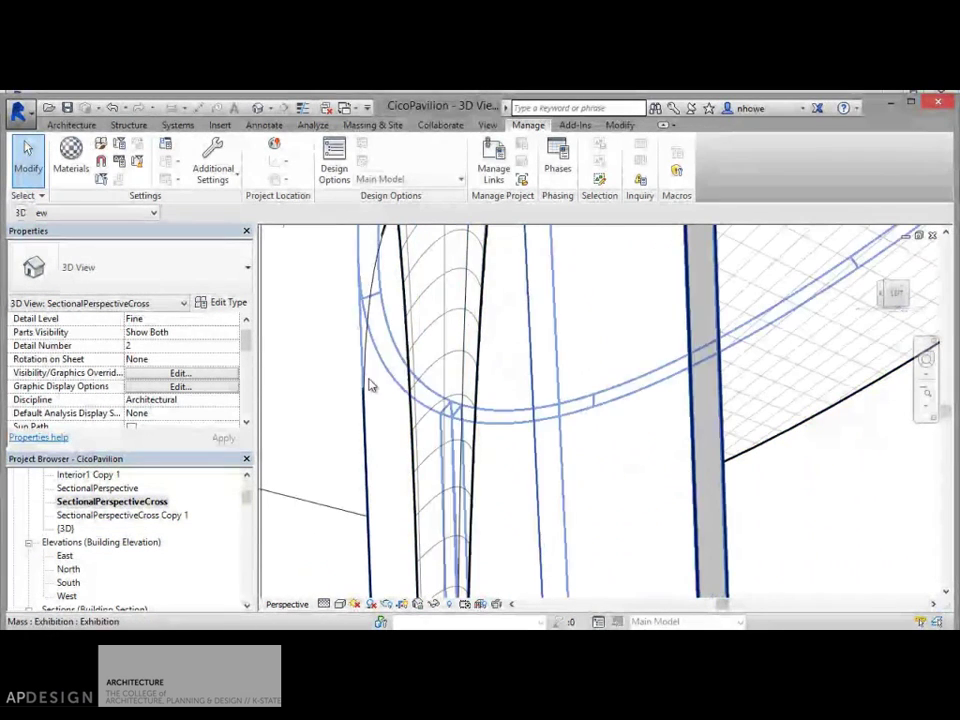
{"action": "scroll", "coordinate": [381, 262], "scroll_direction": "down", "scroll_amount": 10}
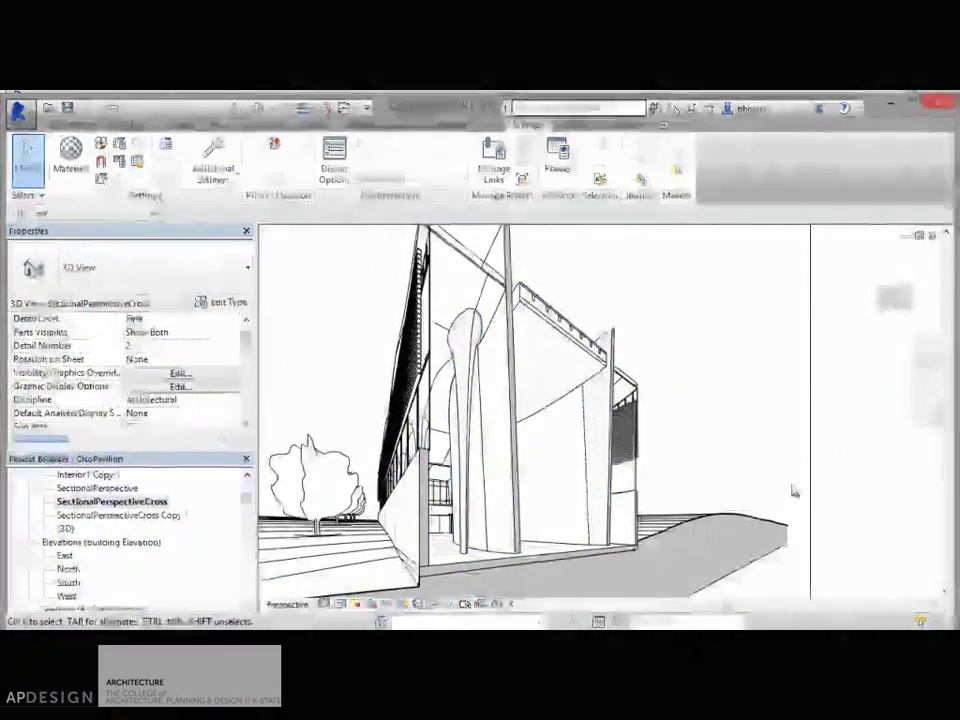
{"action": "scroll", "coordinate": [711, 497], "scroll_direction": "down", "scroll_amount": 3}
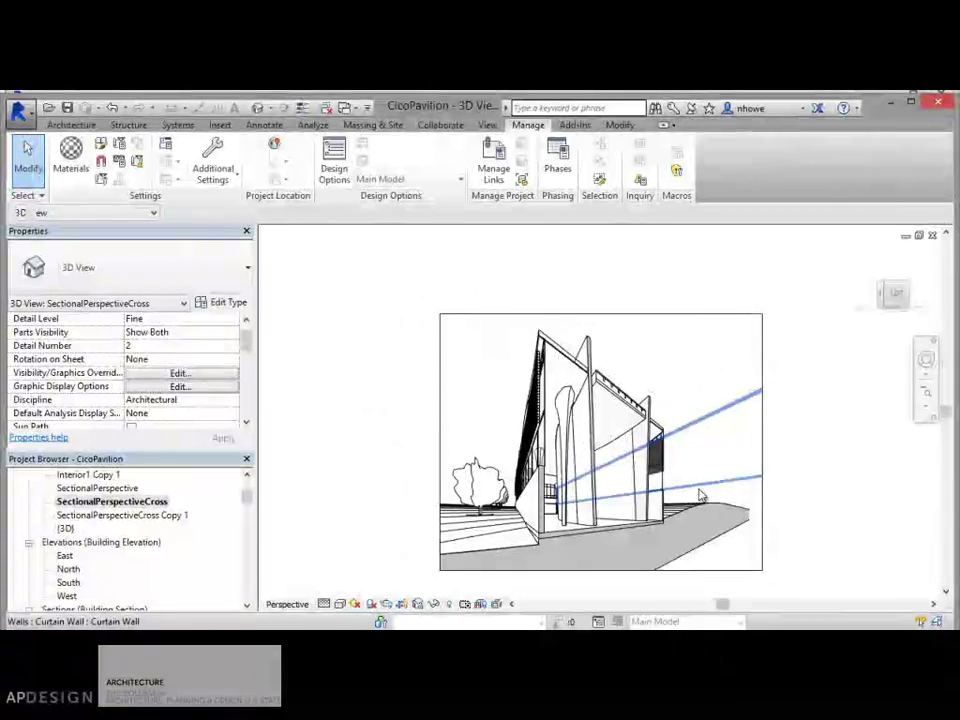
{"action": "left_click", "coordinate": [763, 489]}
{"action": "left_click", "coordinate": [610, 162]}
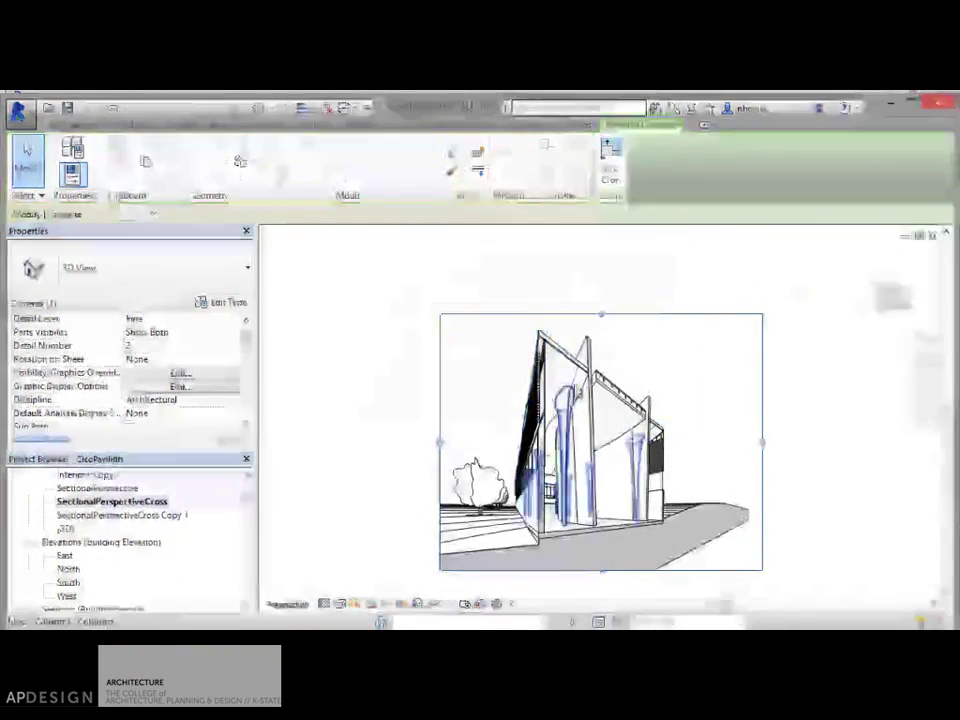
Step: Start printing the current view with Adobe PDF as the printer
{"action": "key", "text": "ctrl+p"}
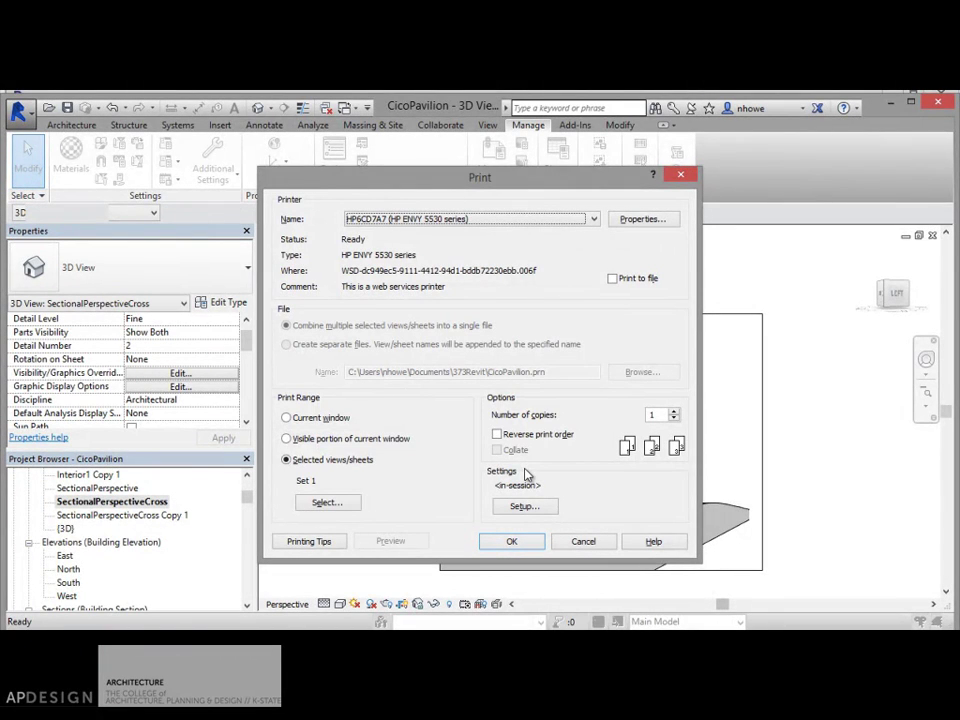
{"action": "left_click_drag", "start_coordinate": [430, 178], "coordinate": [307, 242]}
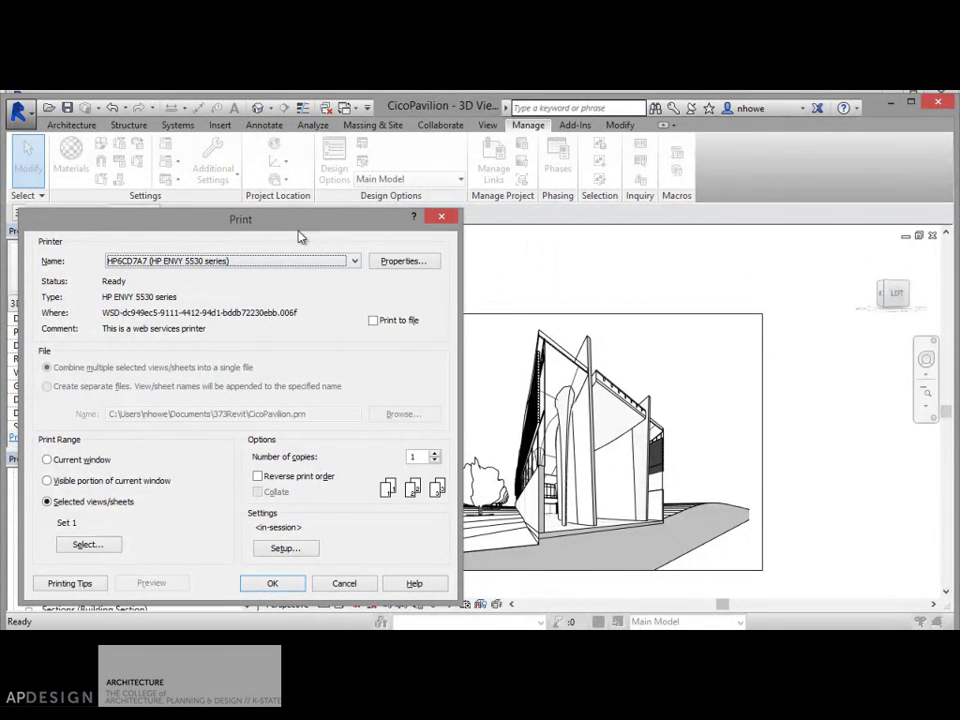
{"action": "left_click_drag", "start_coordinate": [291, 221], "coordinate": [461, 187]}
{"action": "left_click", "coordinate": [460, 230]}
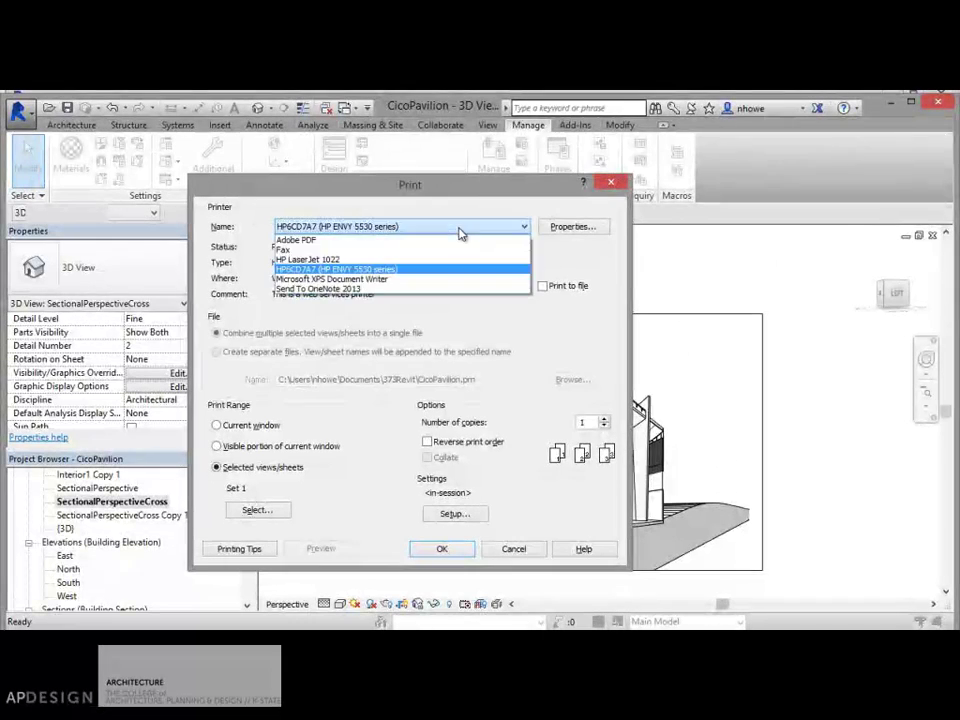
{"action": "left_click", "coordinate": [407, 240]}
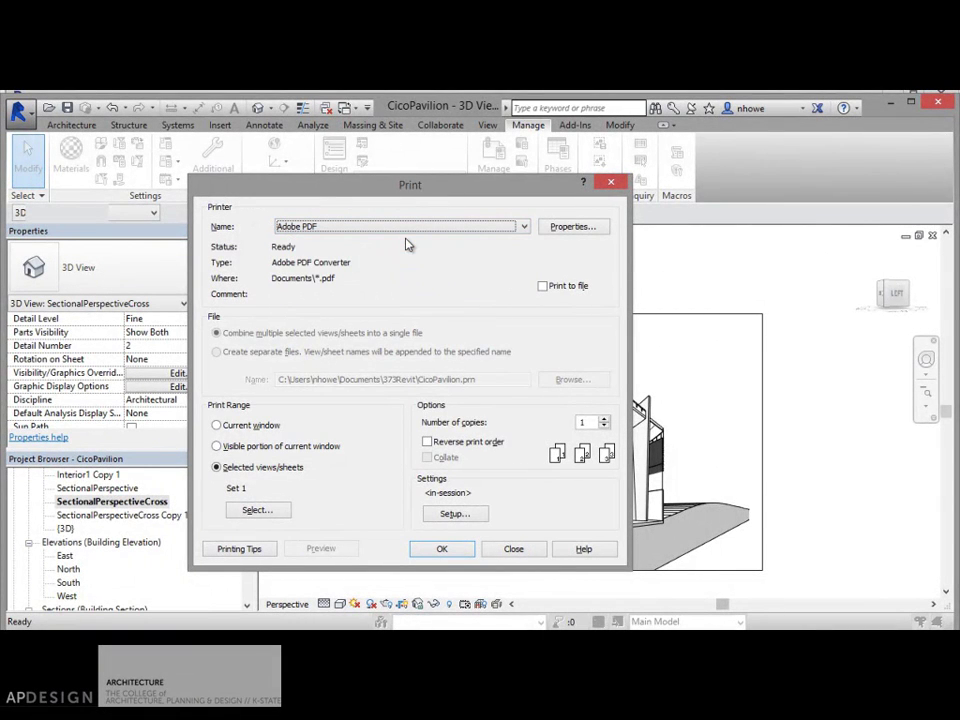
Step: Set the page to portrait ARCH D and save it as Adobe PDF_Default 7
{"action": "left_click", "coordinate": [482, 514]}
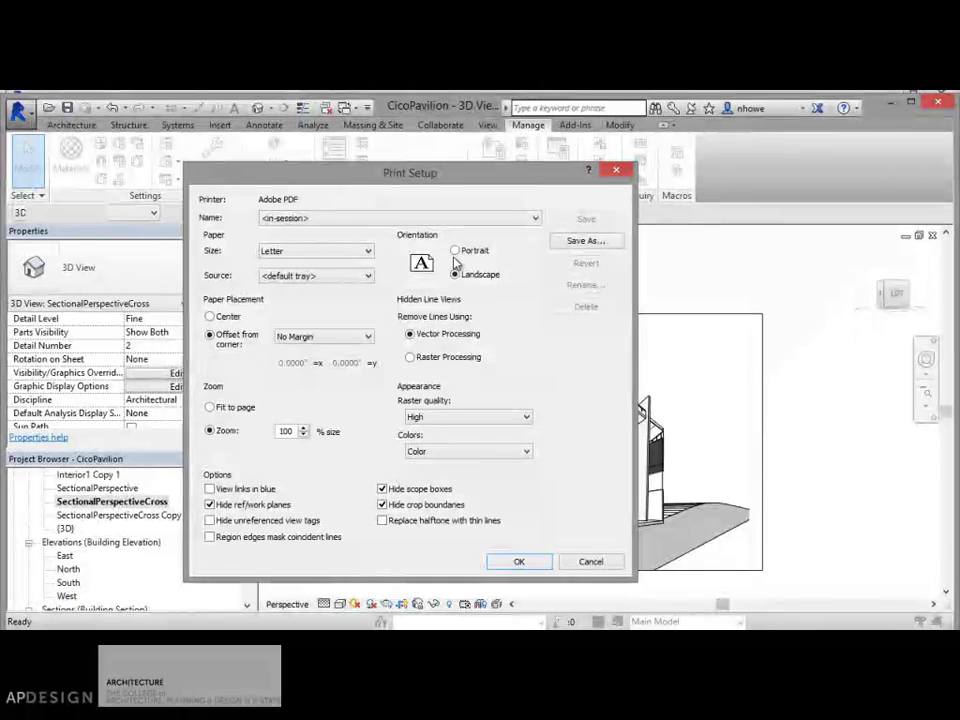
{"action": "left_click", "coordinate": [455, 251]}
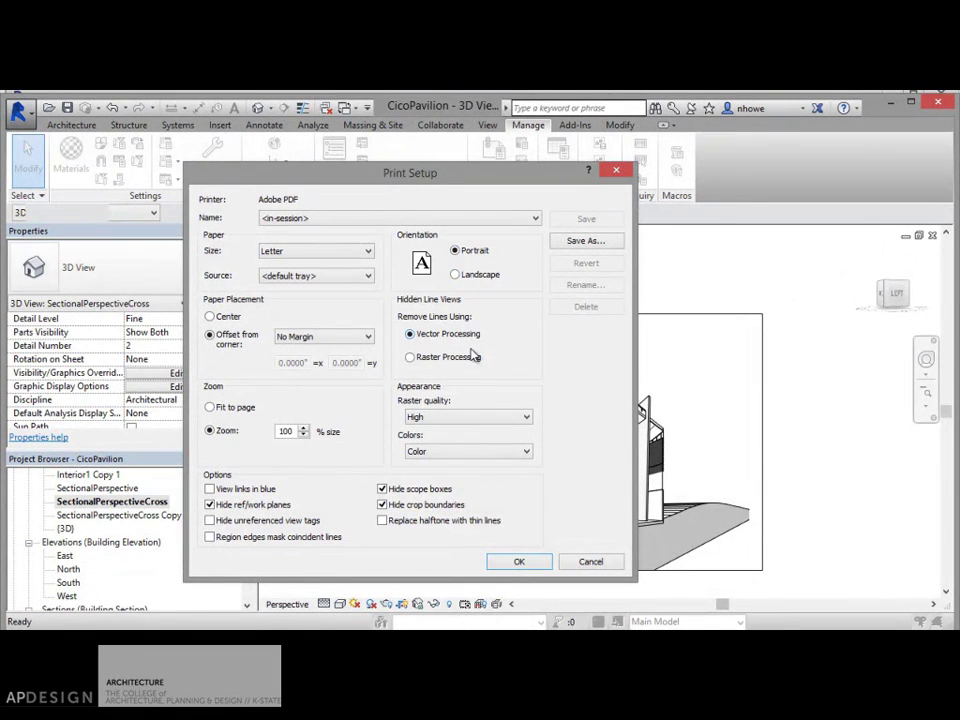
{"action": "left_click", "coordinate": [519, 562]}
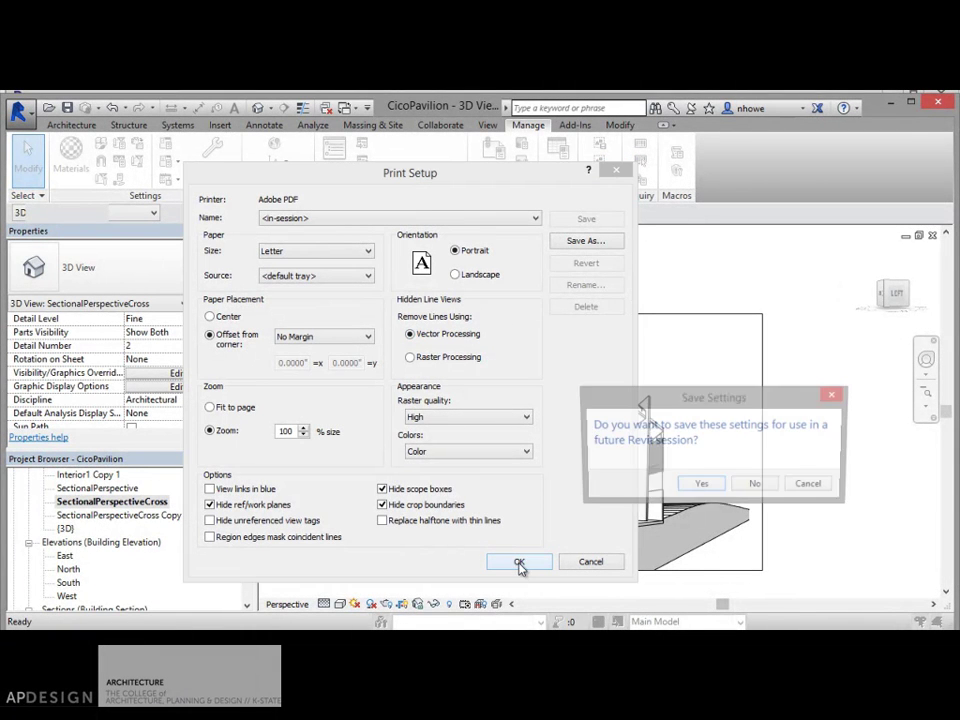
{"action": "left_click", "coordinate": [811, 486]}
{"action": "left_click", "coordinate": [340, 251]}
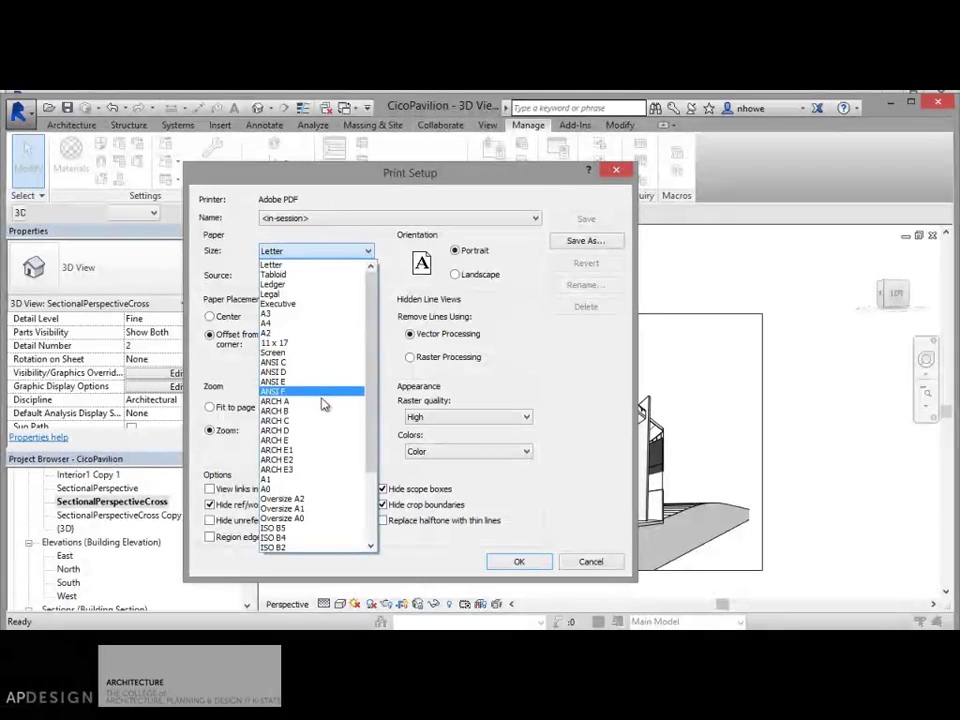
{"action": "left_click", "coordinate": [315, 430]}
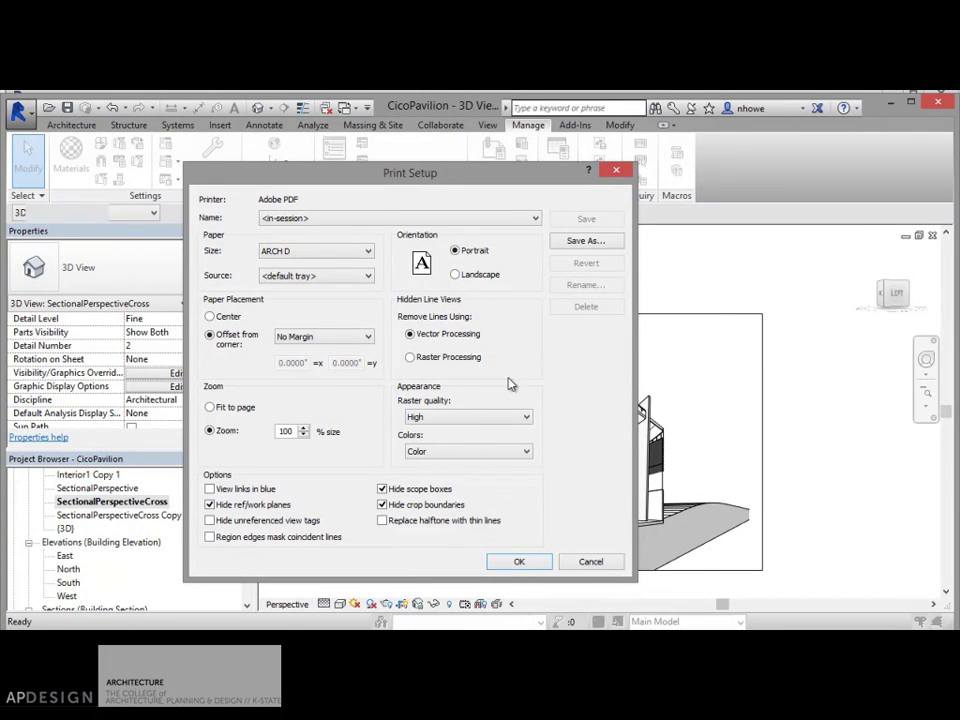
{"action": "left_click", "coordinate": [519, 562]}
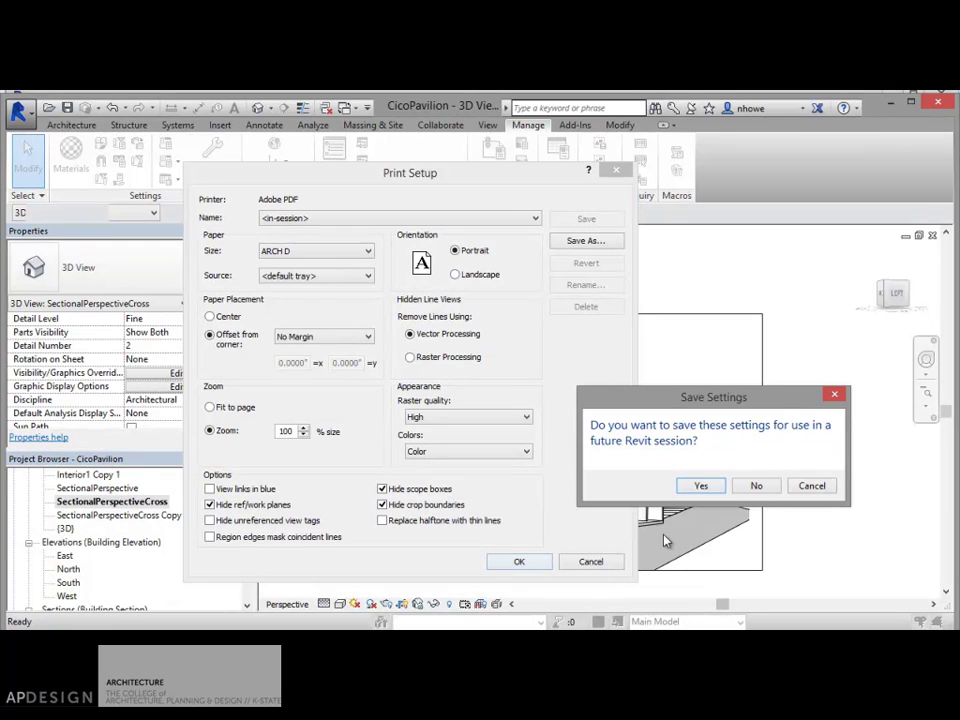
{"action": "left_click", "coordinate": [706, 486]}
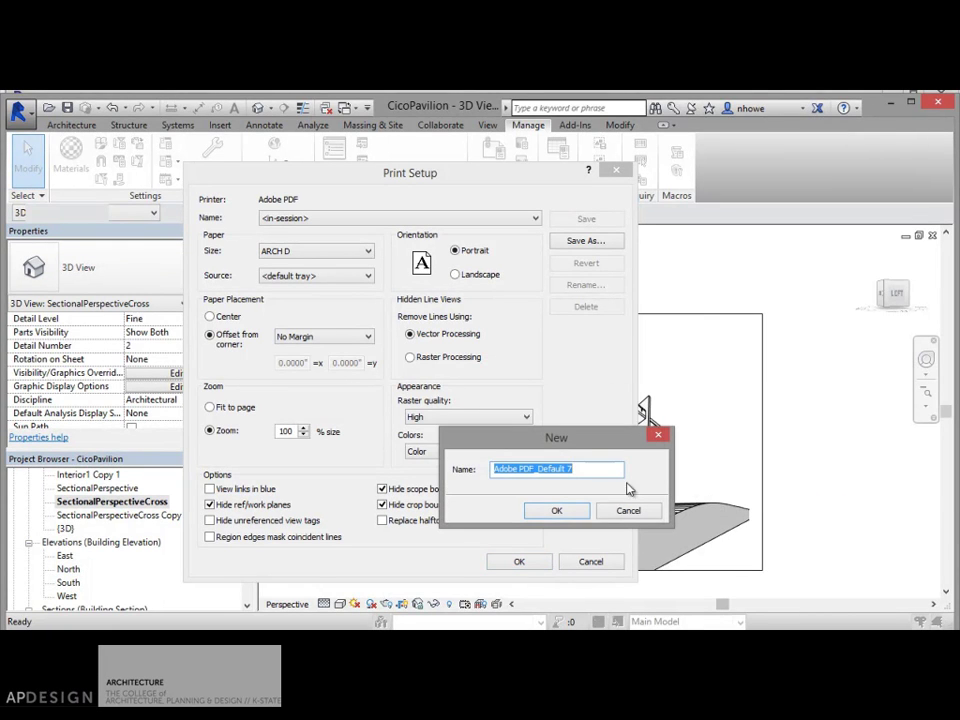
{"action": "left_click", "coordinate": [585, 511]}
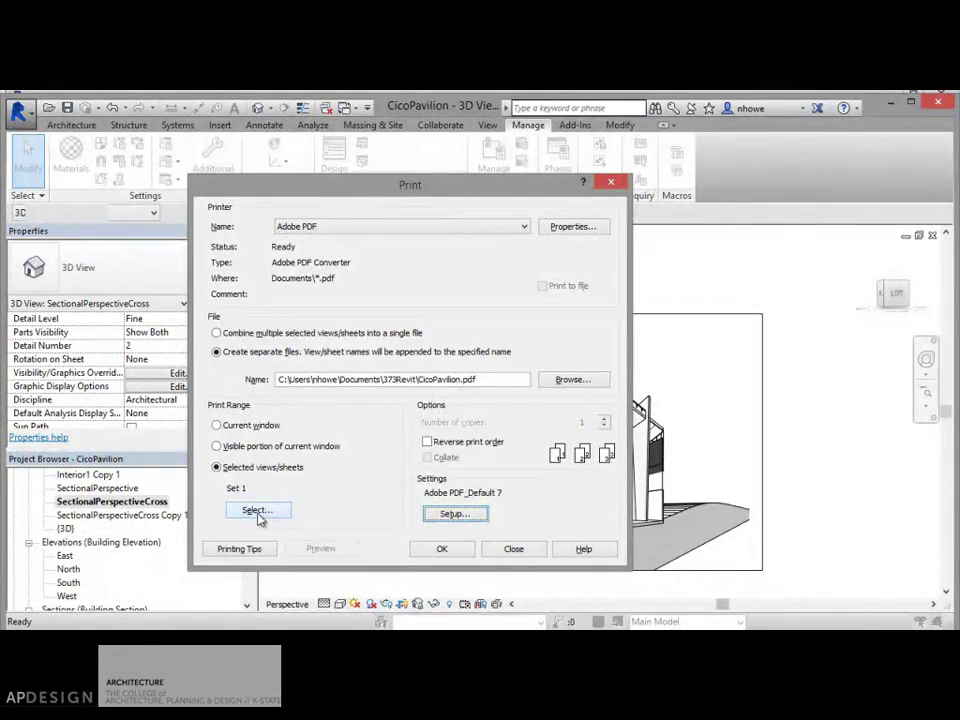
Step: Try selecting the SectionalPerspectiveCross view, with sheets hidden, as the view to print
{"action": "left_click", "coordinate": [257, 512]}
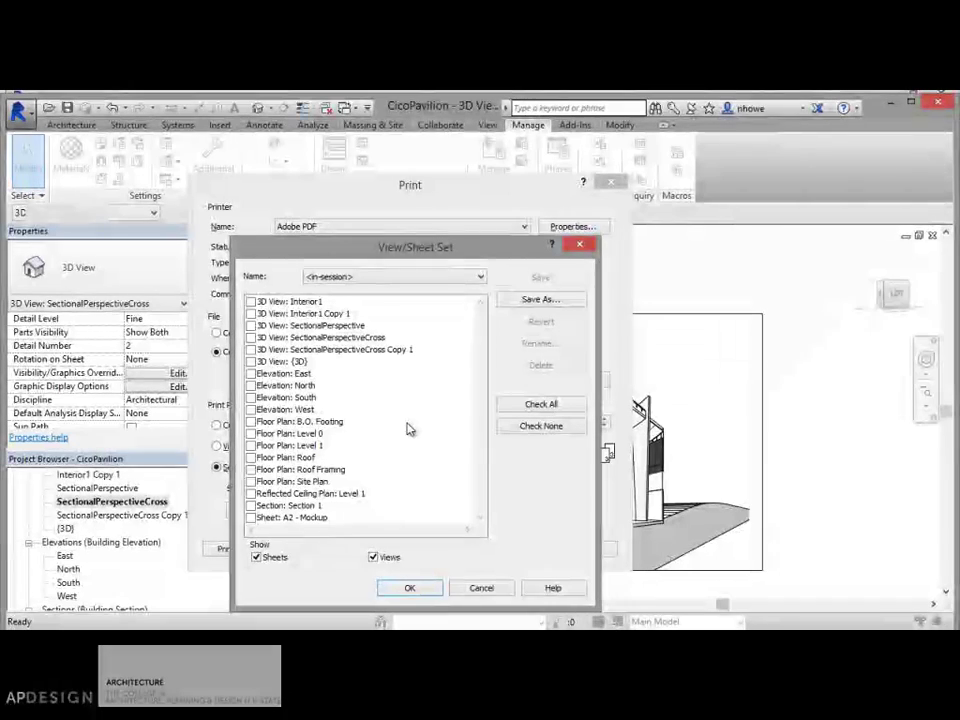
{"action": "left_click", "coordinate": [257, 557]}
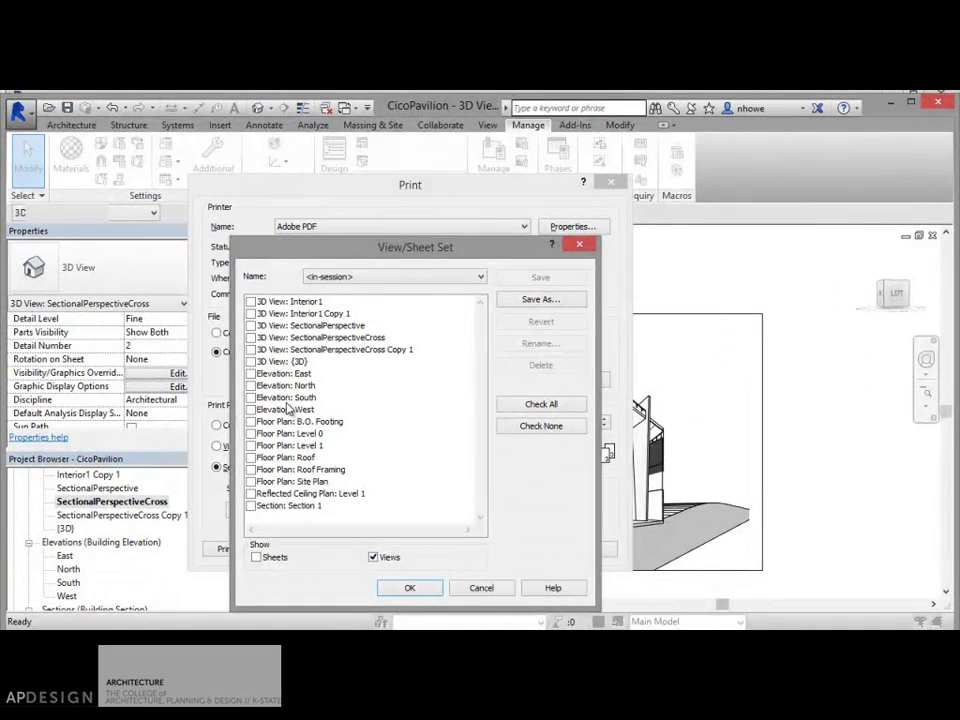
{"action": "left_click_drag", "start_coordinate": [342, 252], "coordinate": [366, 207]}
{"action": "left_click", "coordinate": [352, 288]}
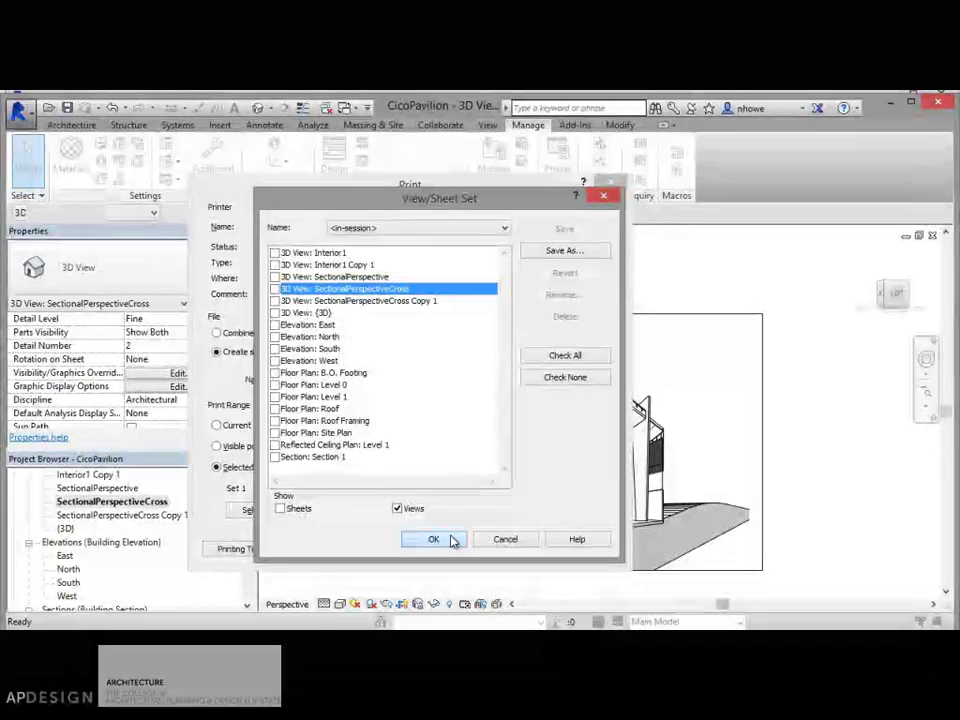
{"action": "left_click", "coordinate": [440, 540]}
{"action": "left_click", "coordinate": [453, 548]}
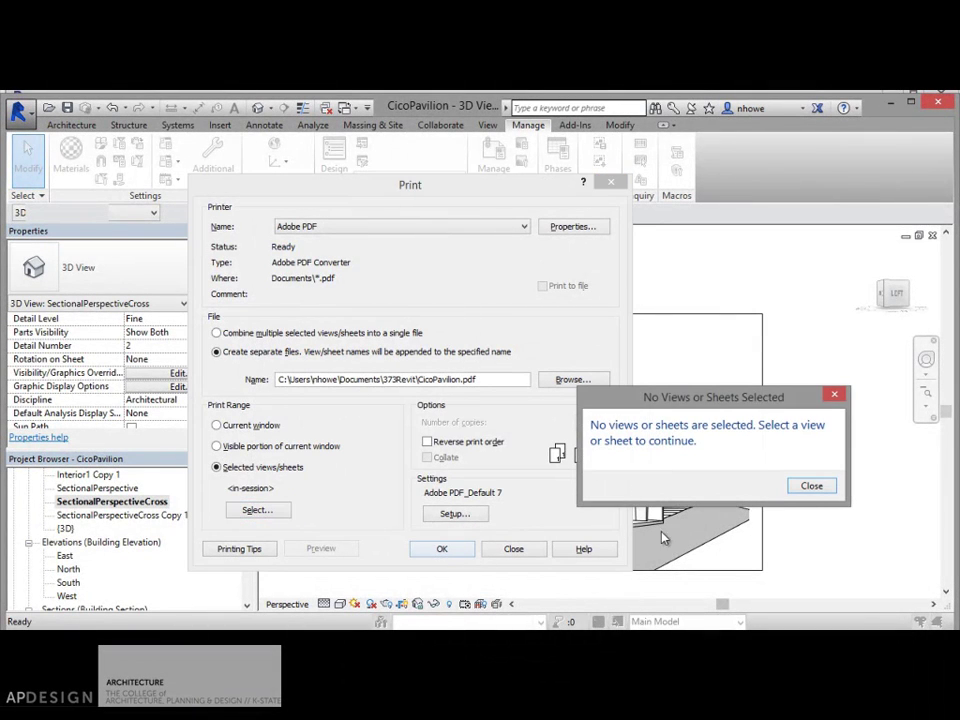
{"action": "left_click", "coordinate": [810, 486]}
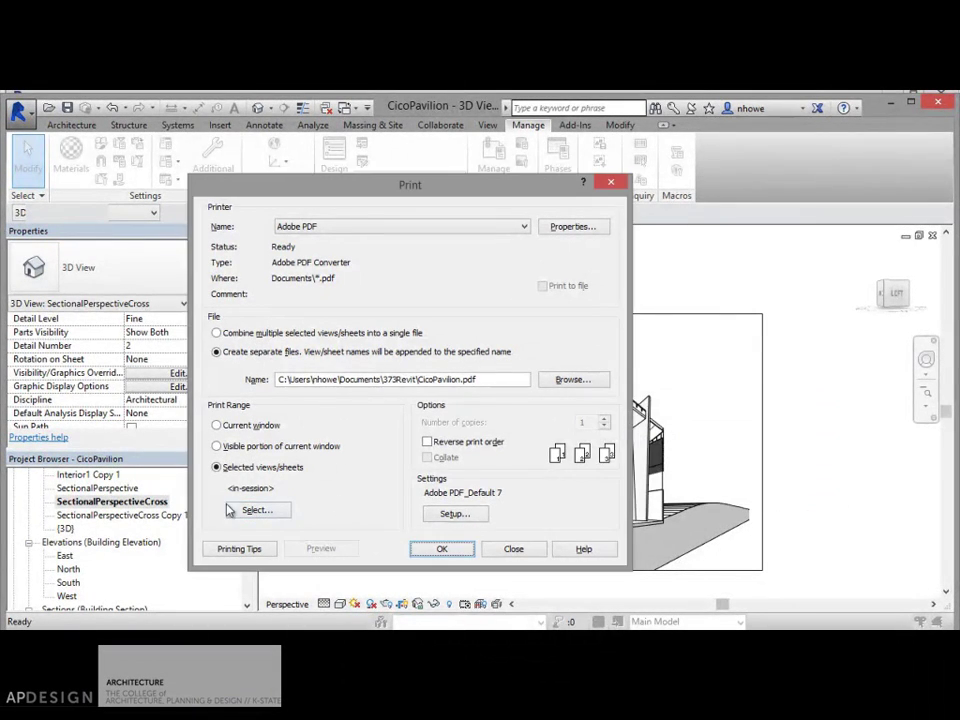
Step: Tick SectionalPerspectiveCross, keep the settings, and print it to Perspective1Line on the Desktop
{"action": "left_click", "coordinate": [250, 510]}
{"action": "left_click", "coordinate": [275, 289]}
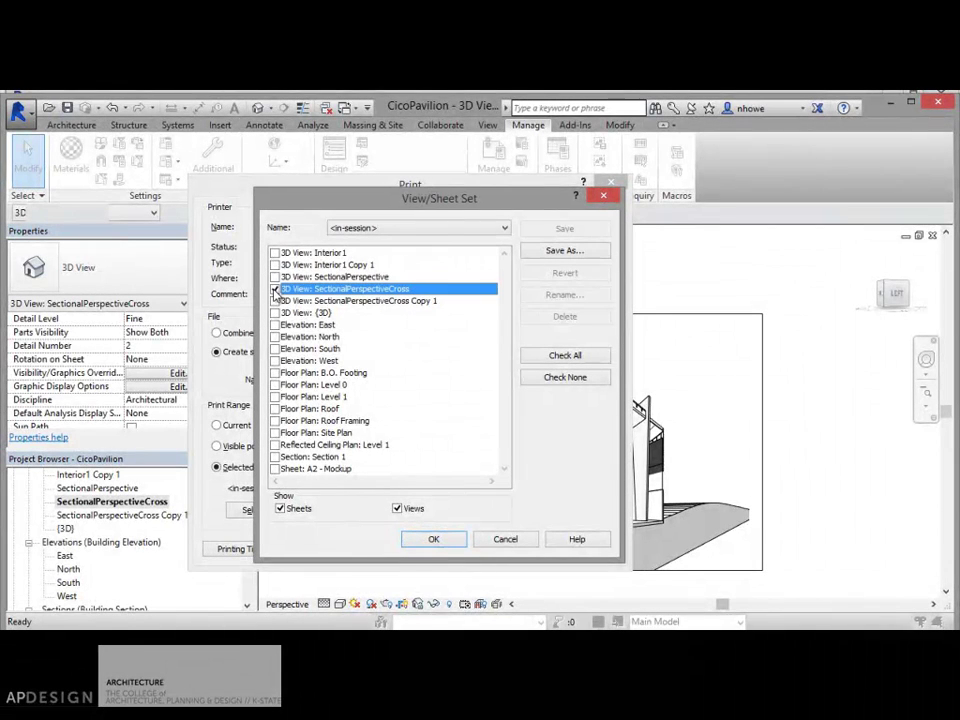
{"action": "left_click", "coordinate": [436, 541]}
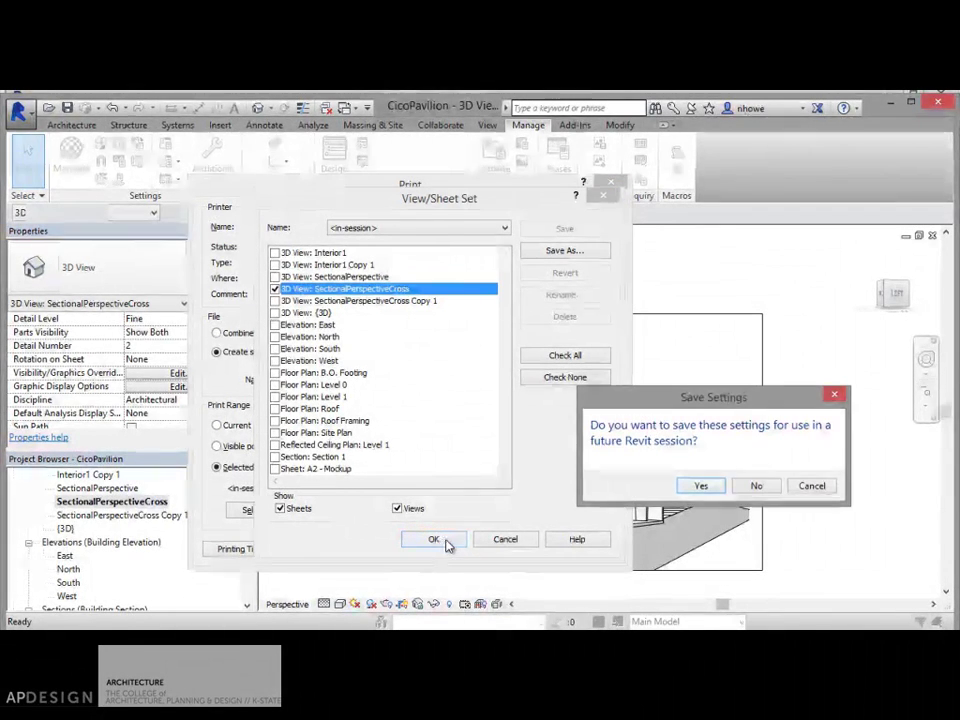
{"action": "left_click", "coordinate": [748, 488]}
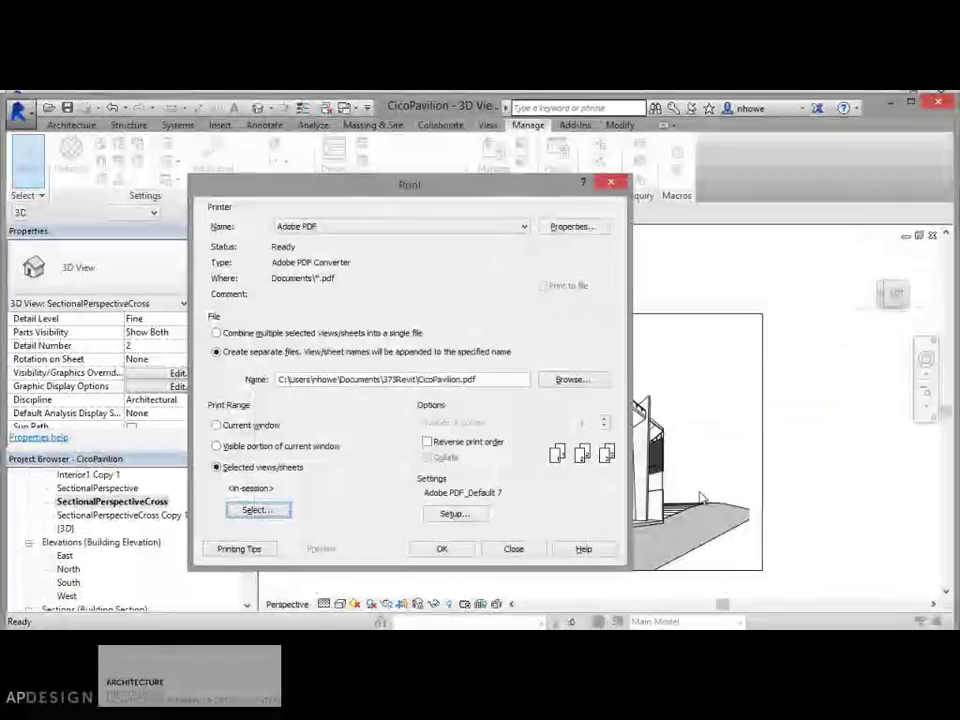
{"action": "left_click", "coordinate": [439, 549]}
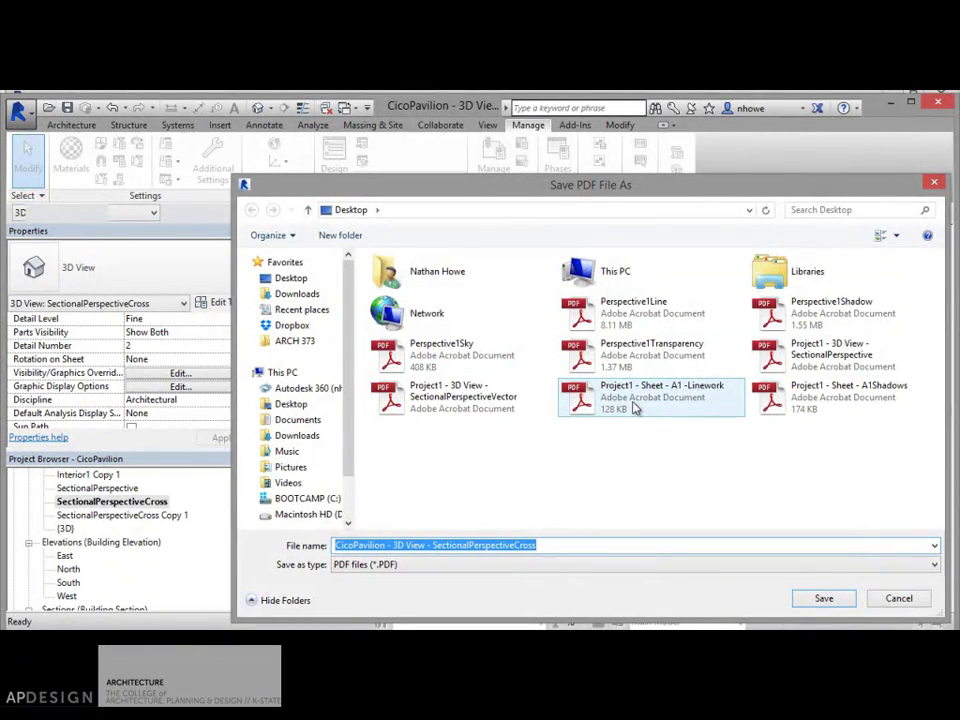
{"action": "left_click", "coordinate": [652, 318]}
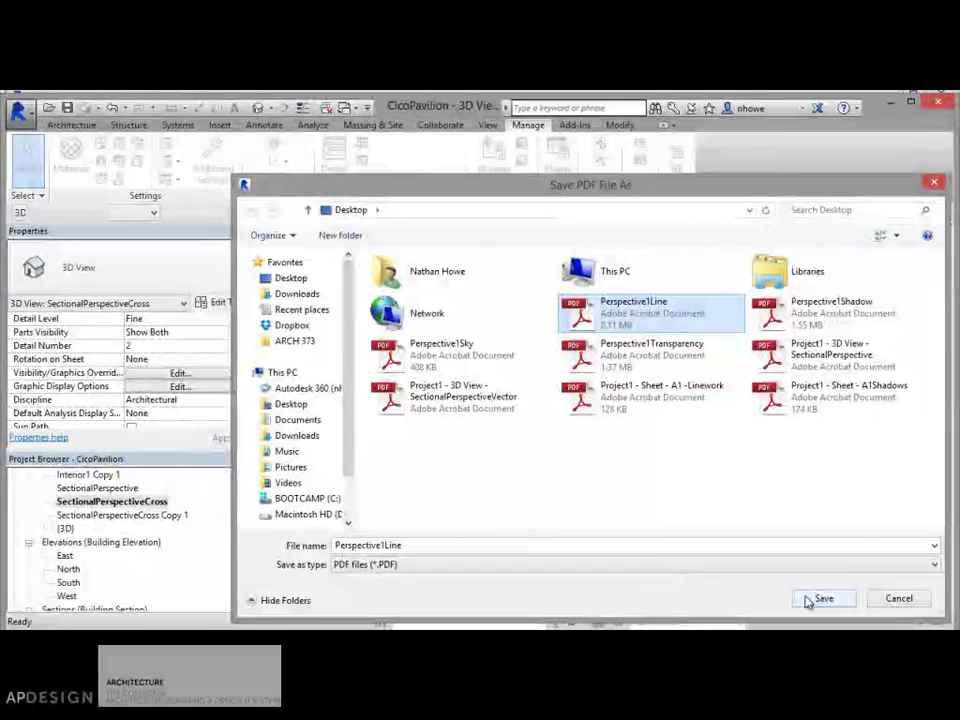
{"action": "left_click", "coordinate": [808, 599]}
Step: Overwrite Perspective1Line.pdf and zoom in and out on the drawing in Acrobat
{"action": "left_click", "coordinate": [770, 481]}
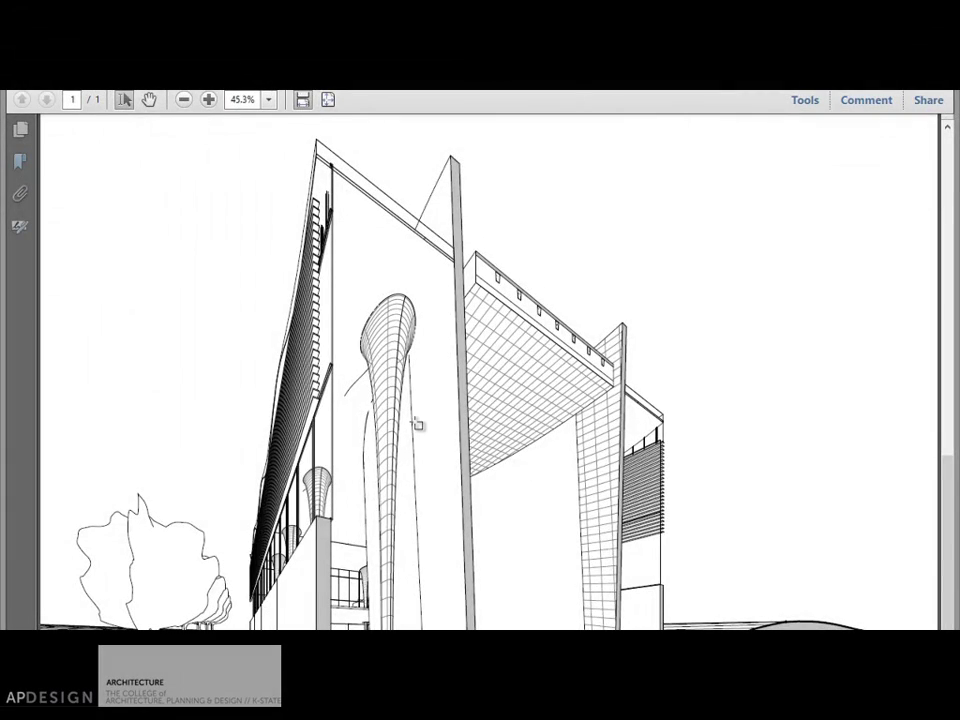
{"action": "scroll", "coordinate": [418, 424], "scroll_direction": "up", "scroll_amount": 3}
{"action": "scroll", "coordinate": [416, 429], "scroll_direction": "down", "scroll_amount": 3}
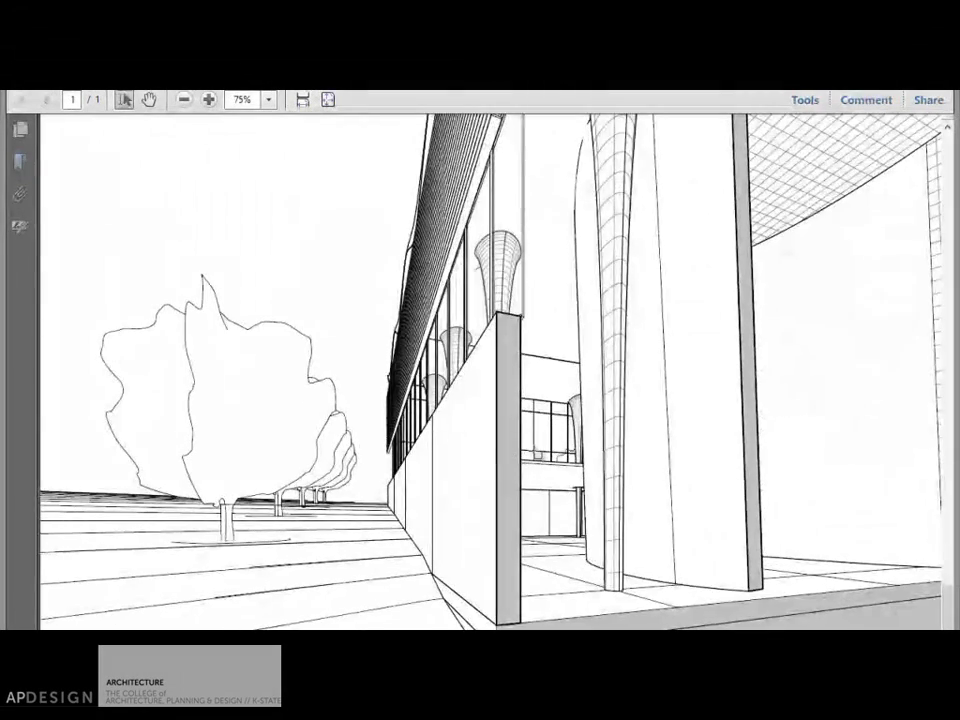
{"action": "scroll", "coordinate": [556, 447], "scroll_direction": "up", "scroll_amount": 1}
{"action": "scroll", "coordinate": [556, 447], "scroll_direction": "down", "scroll_amount": 3}
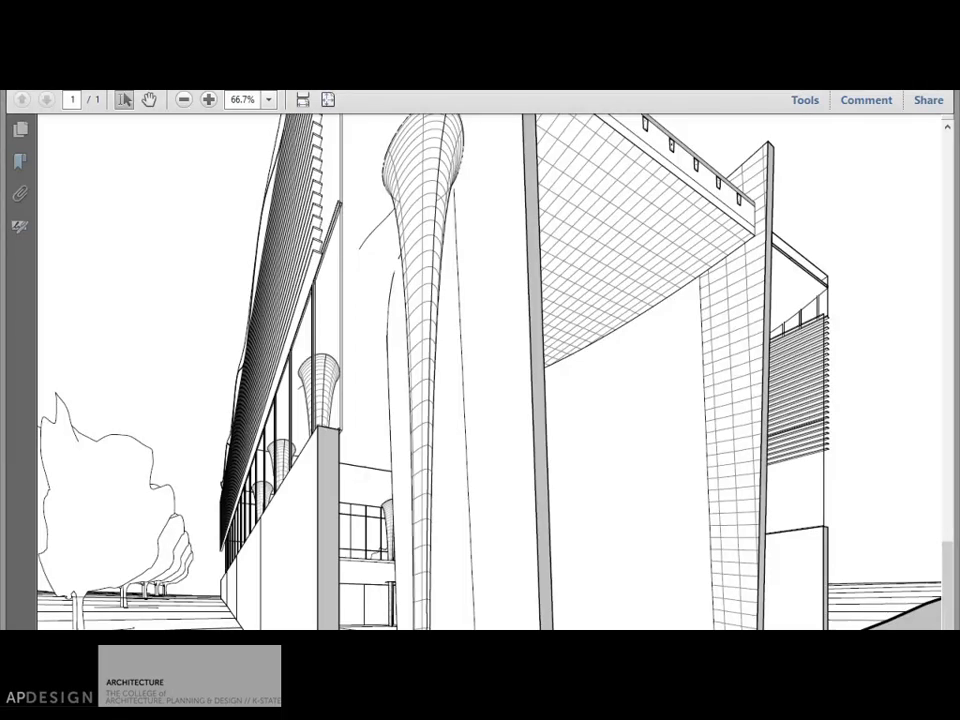
{"action": "scroll", "coordinate": [490, 370], "scroll_direction": "up", "scroll_amount": 5}
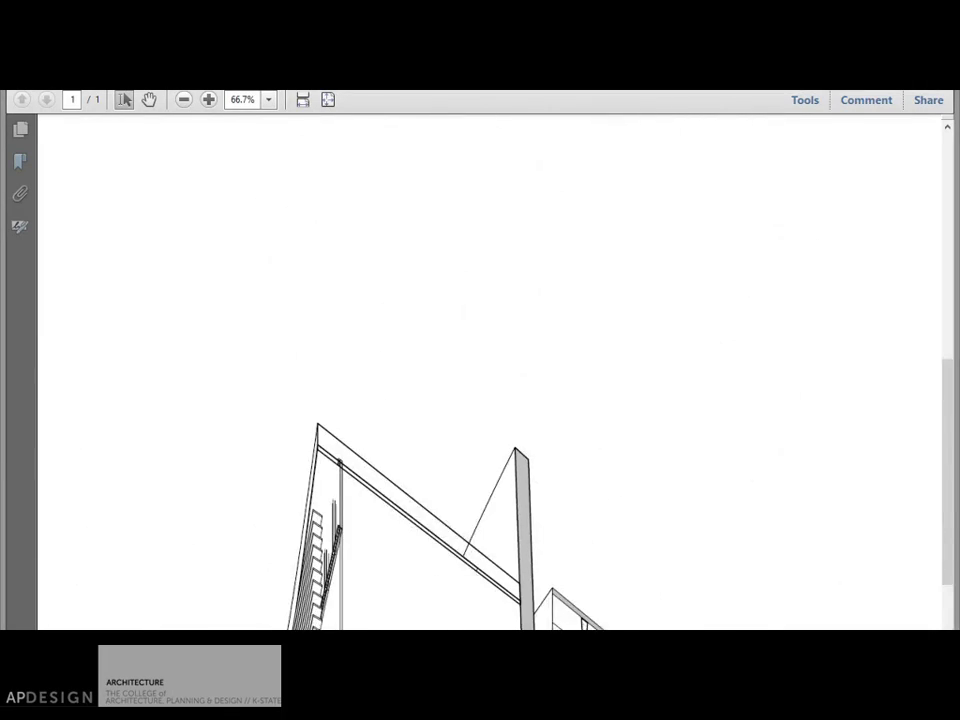
{"action": "scroll", "coordinate": [490, 370], "scroll_direction": "down", "scroll_amount": 5}
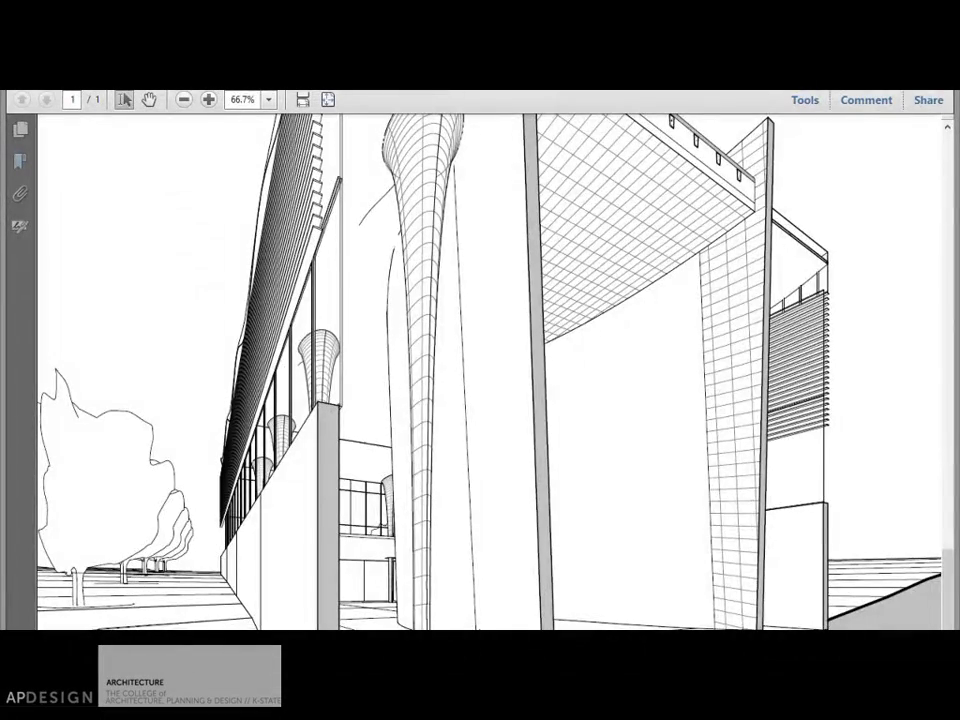
Step: View the pavilion linework at 100% and scroll through its detail
{"action": "key", "text": "ctrl+1"}
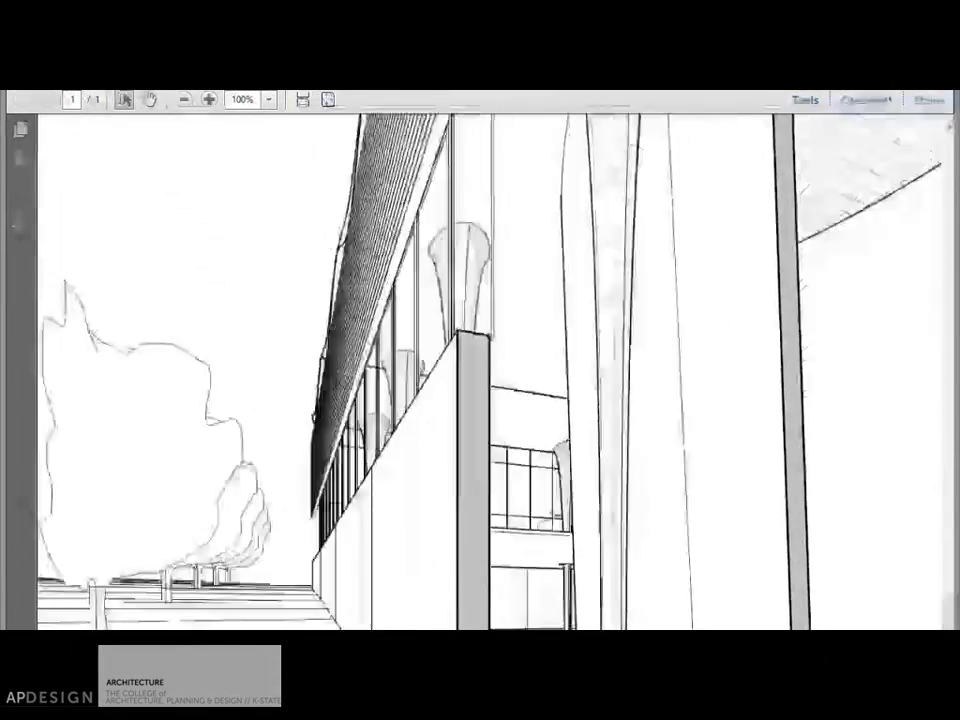
{"action": "scroll", "coordinate": [490, 370], "scroll_direction": "down", "scroll_amount": 3}
{"action": "scroll", "coordinate": [490, 370], "scroll_direction": "up", "scroll_amount": 5}
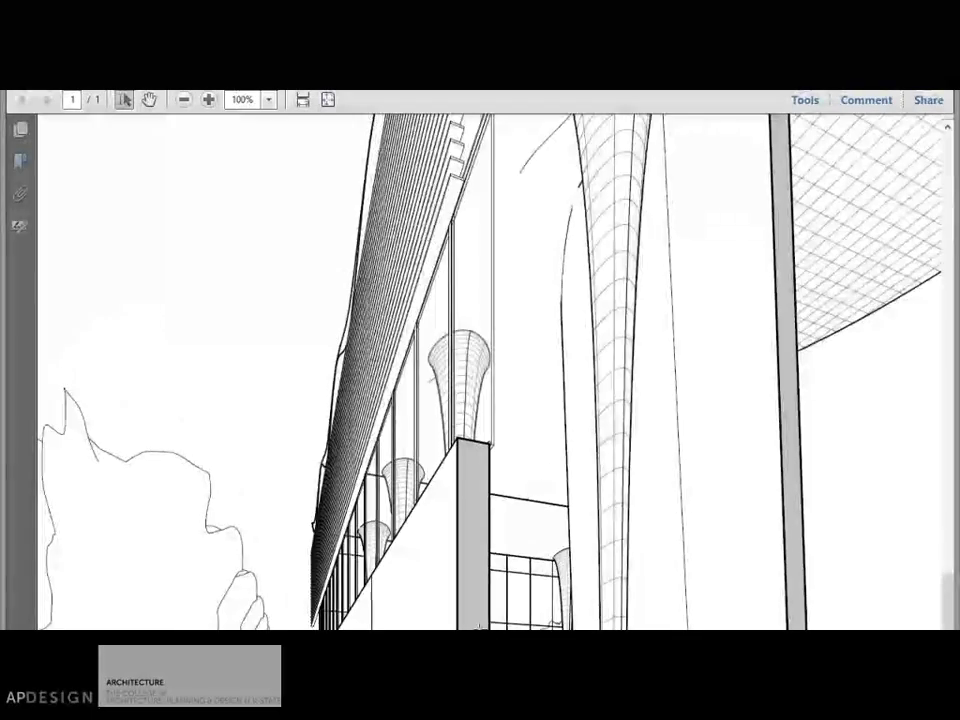
{"action": "scroll", "coordinate": [490, 370], "scroll_direction": "down", "scroll_amount": 3}
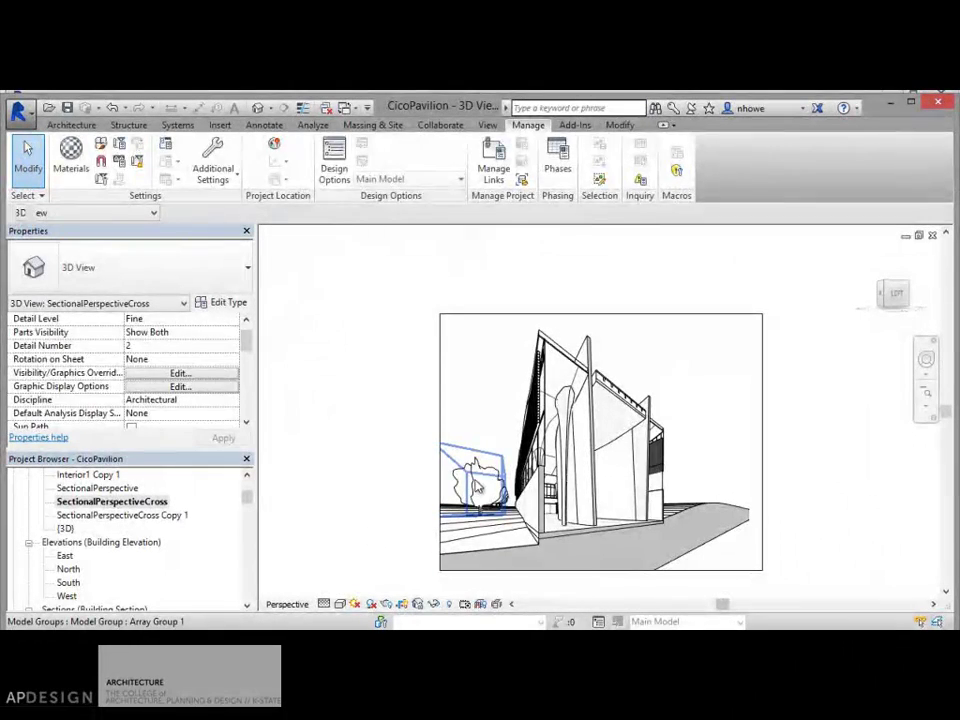
Step: Hide both tree model groups in this view, then bring up printing with Ctrl+P
{"action": "left_click", "coordinate": [470, 520]}
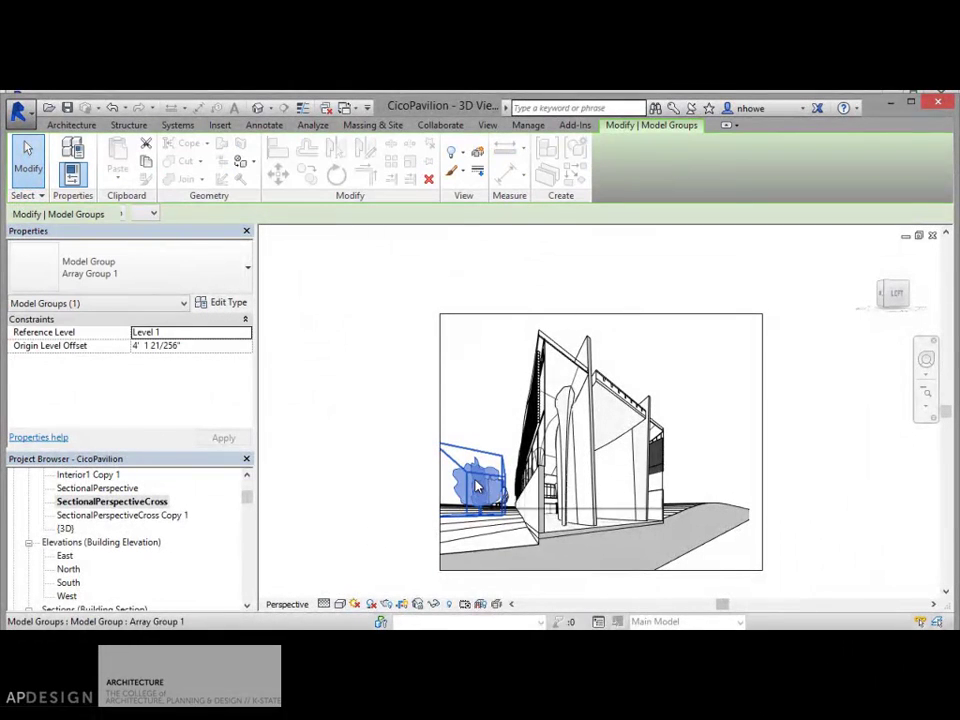
{"action": "right_click", "coordinate": [492, 508]}
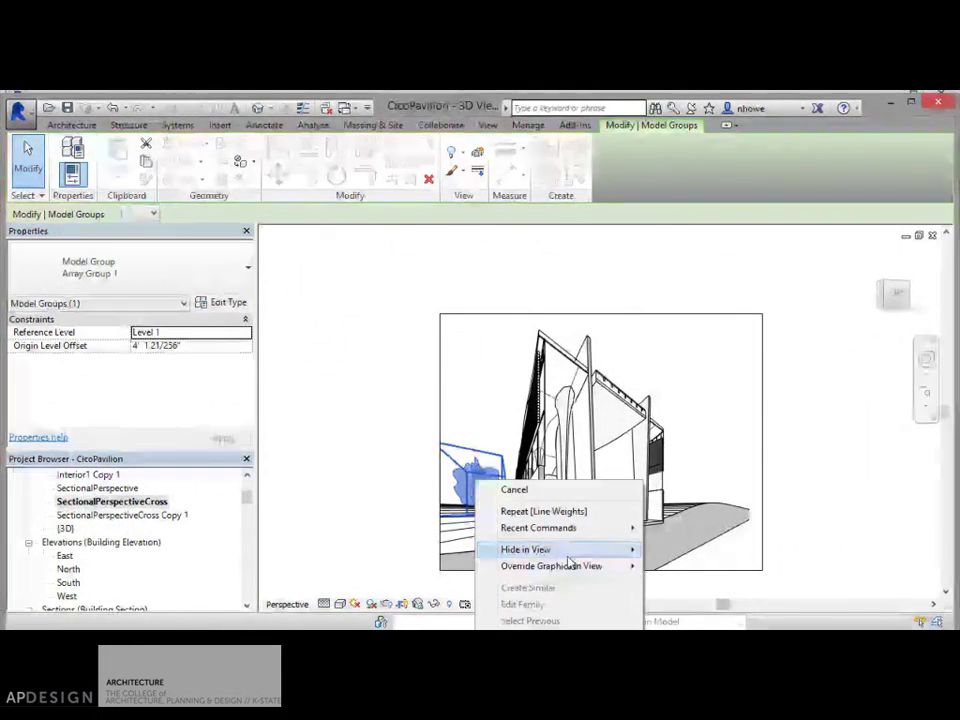
{"action": "mouse_move", "coordinate": [570, 550]}
{"action": "left_click", "coordinate": [683, 550]}
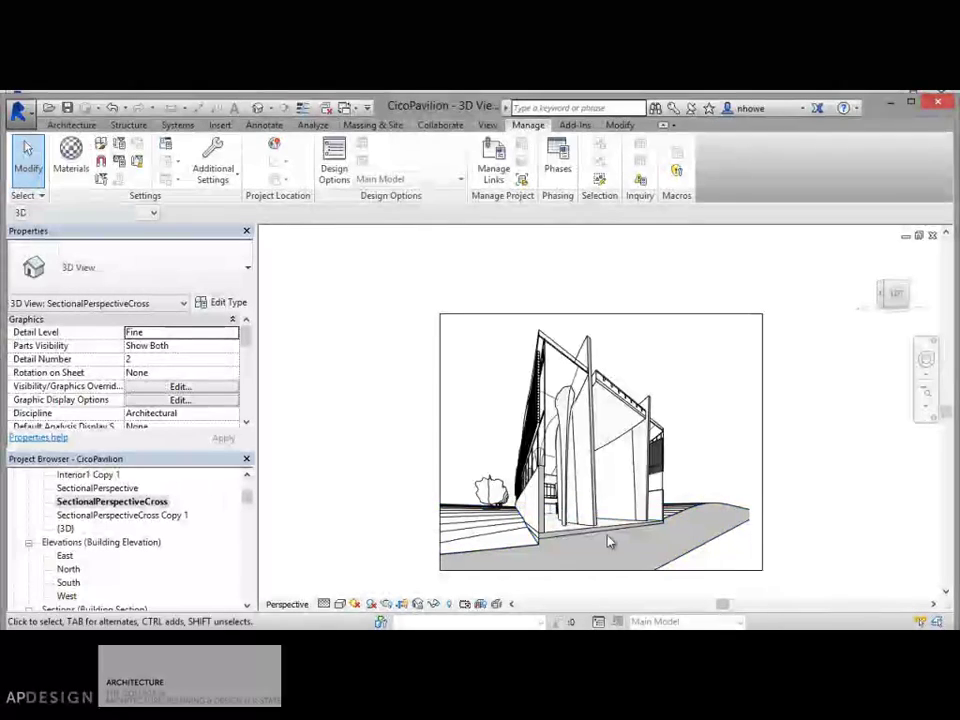
{"action": "left_click", "coordinate": [498, 490]}
{"action": "right_click", "coordinate": [503, 490]}
{"action": "mouse_move", "coordinate": [555, 554]}
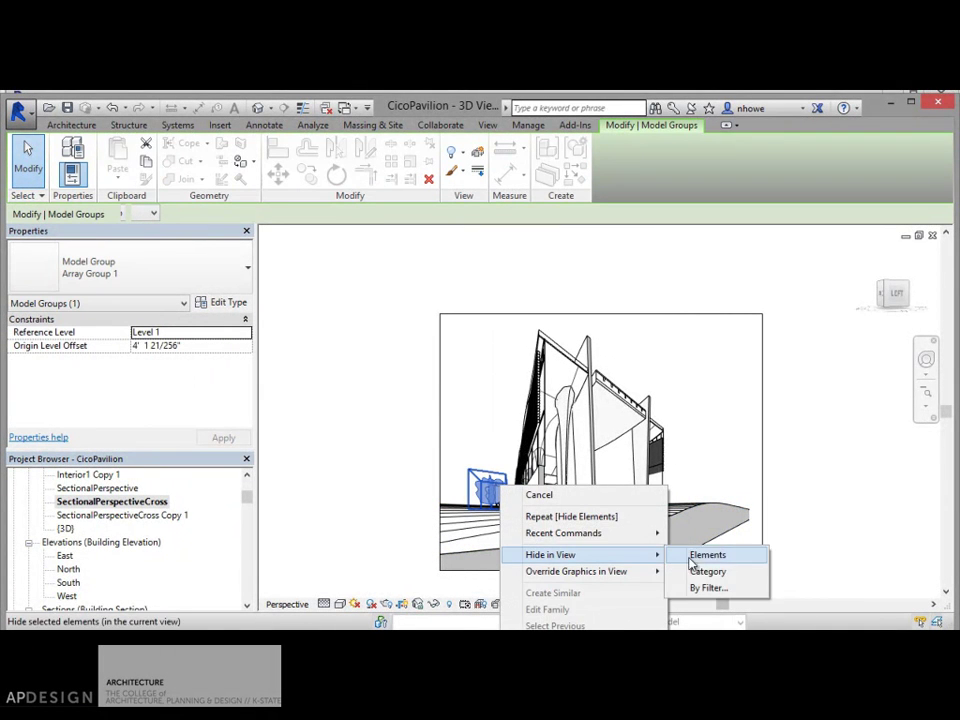
{"action": "left_click", "coordinate": [694, 557]}
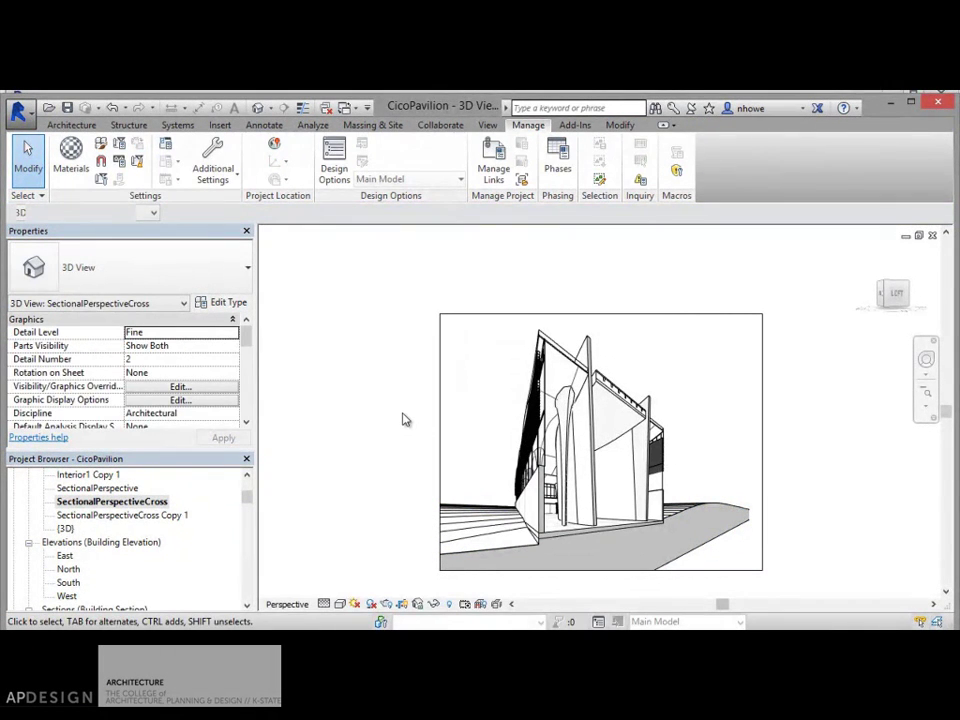
{"action": "key", "text": "ctrl+p"}
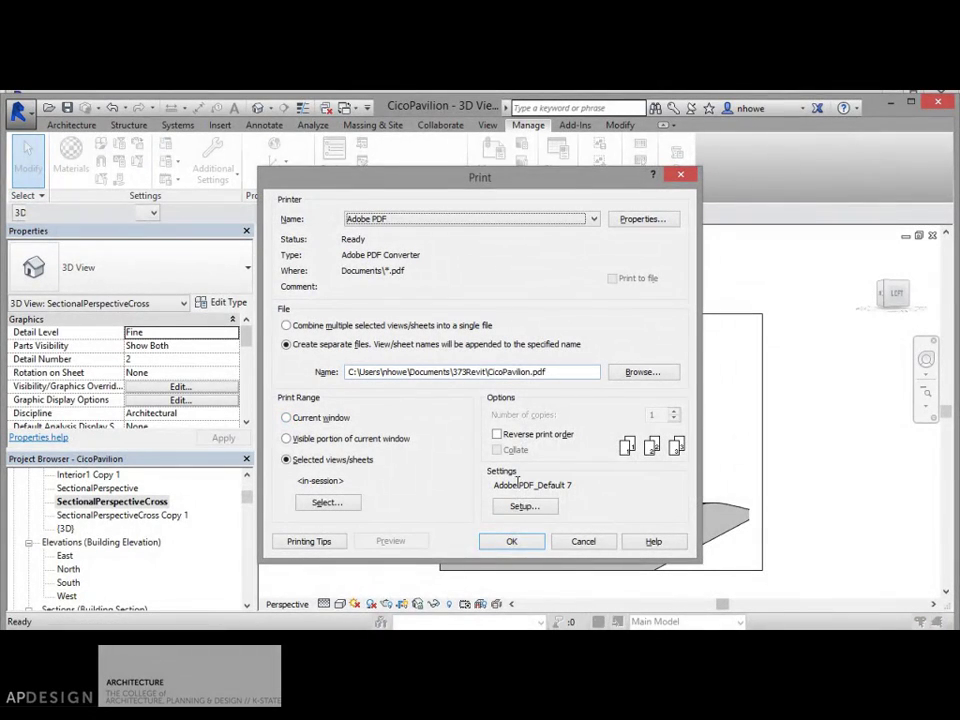
Step: Print the tree-free view to PDF, overwriting Perspective1Line on the Desktop
{"action": "left_click", "coordinate": [513, 541]}
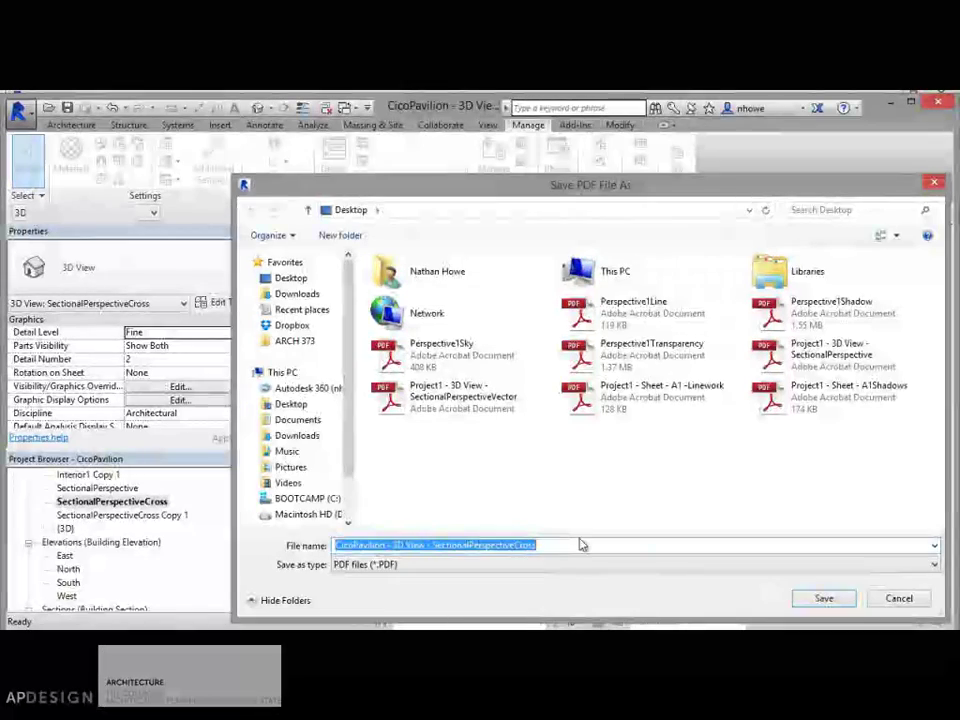
{"action": "left_click", "coordinate": [634, 315]}
{"action": "left_click", "coordinate": [838, 598]}
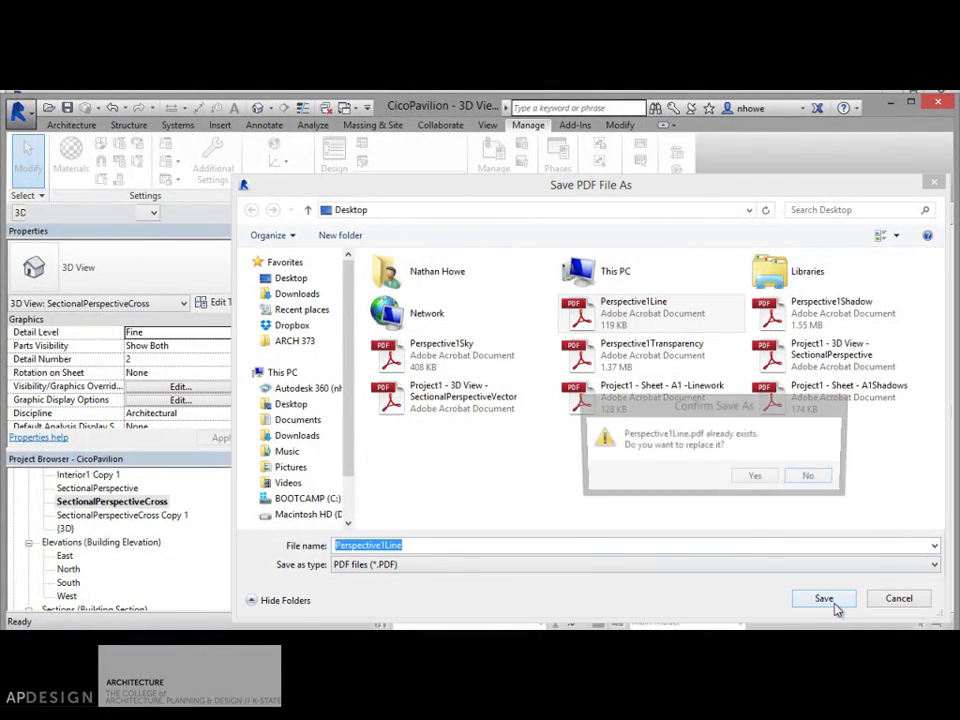
{"action": "left_click", "coordinate": [754, 478]}
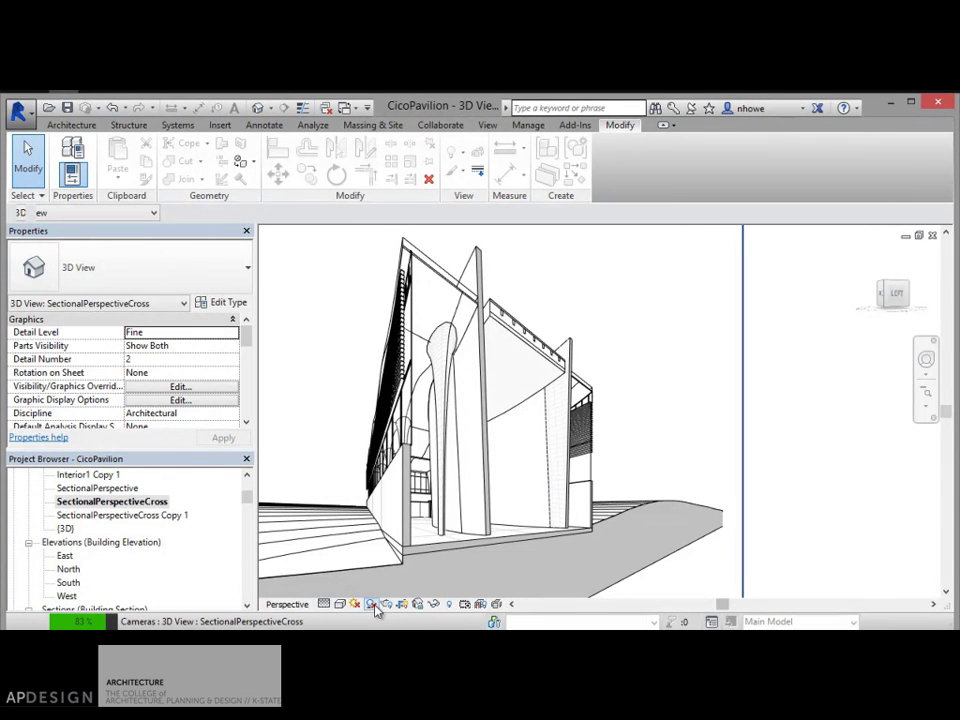
Step: Turn cast shadows on and start Linework with the <Invisible lines> style
{"action": "left_click", "coordinate": [371, 604]}
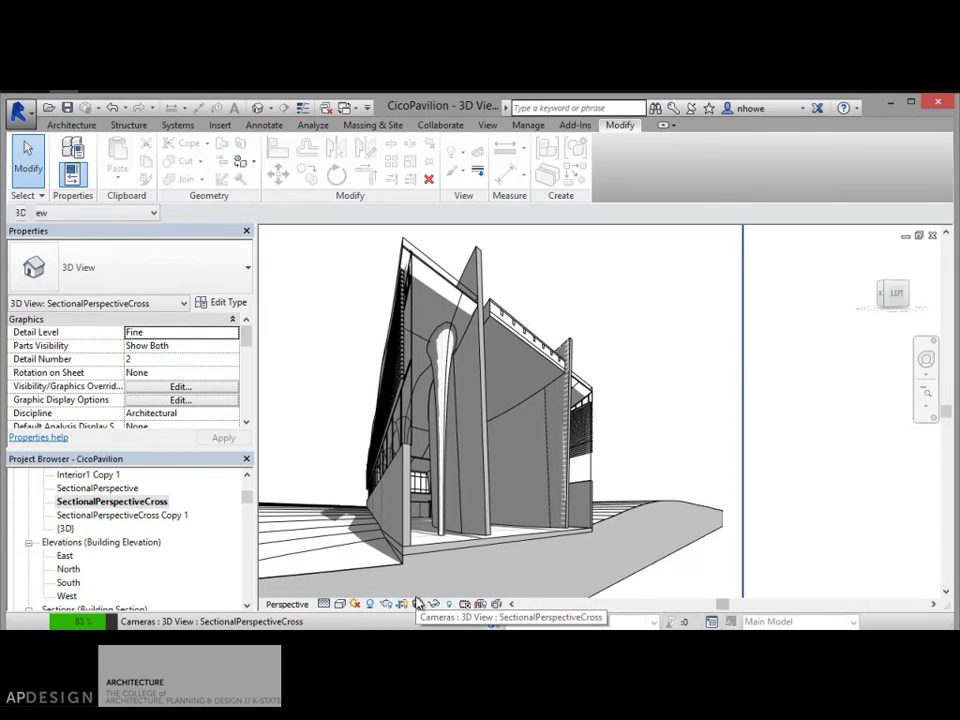
{"action": "left_click", "coordinate": [418, 604]}
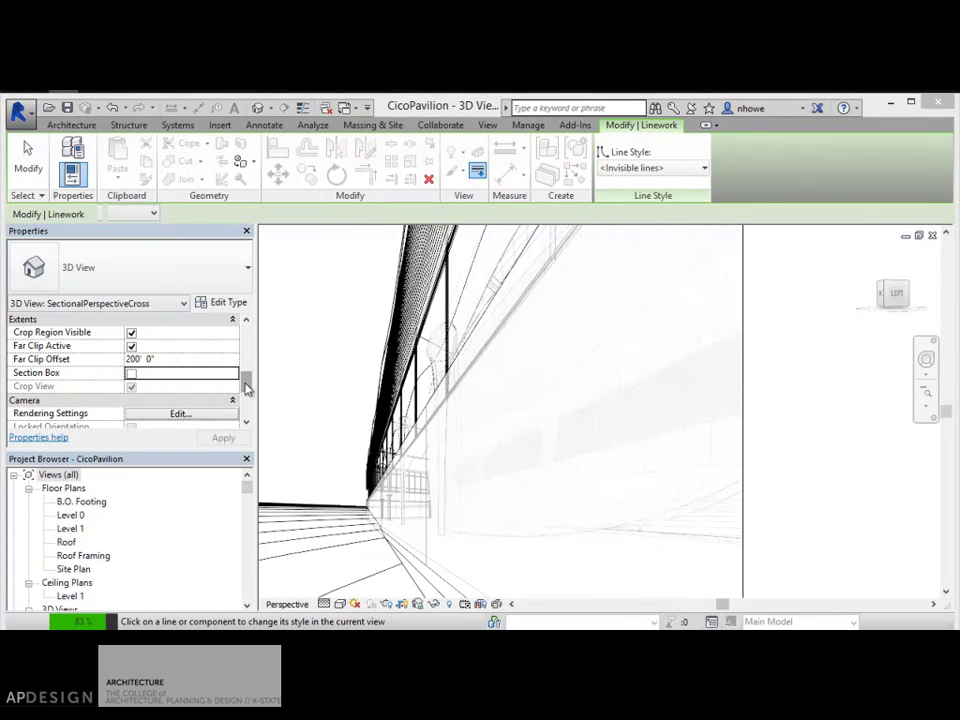
Step: Apply <Invisible lines> to the column edge line in the sectional perspective
{"action": "left_click_drag", "start_coordinate": [247, 388], "coordinate": [477, 486]}
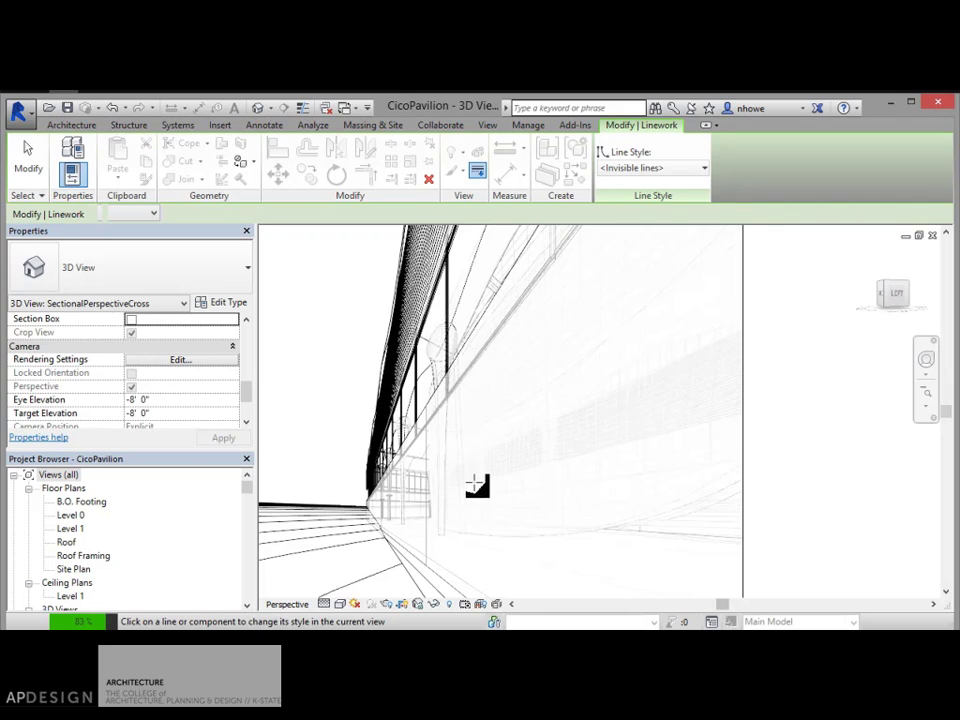
{"action": "left_click", "coordinate": [455, 372]}
{"action": "mouse_move", "coordinate": [244, 390]}
{"action": "left_mouse_down"}
{"action": "mouse_move", "coordinate": [246, 407]}
{"action": "mouse_move", "coordinate": [246, 375]}
{"action": "left_mouse_up"}
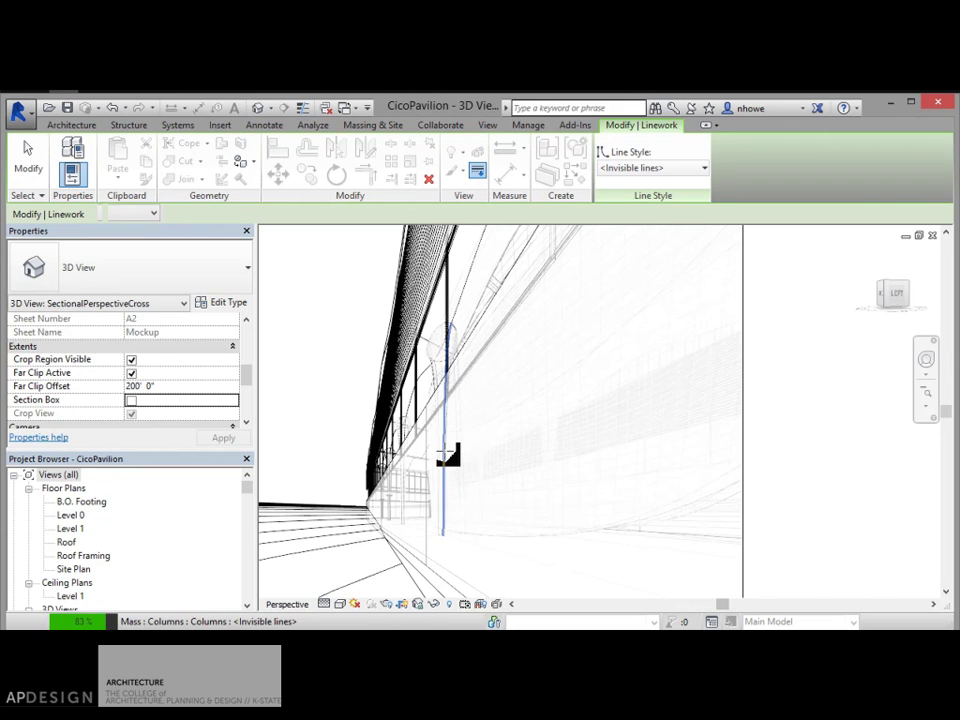
{"action": "left_click", "coordinate": [448, 400]}
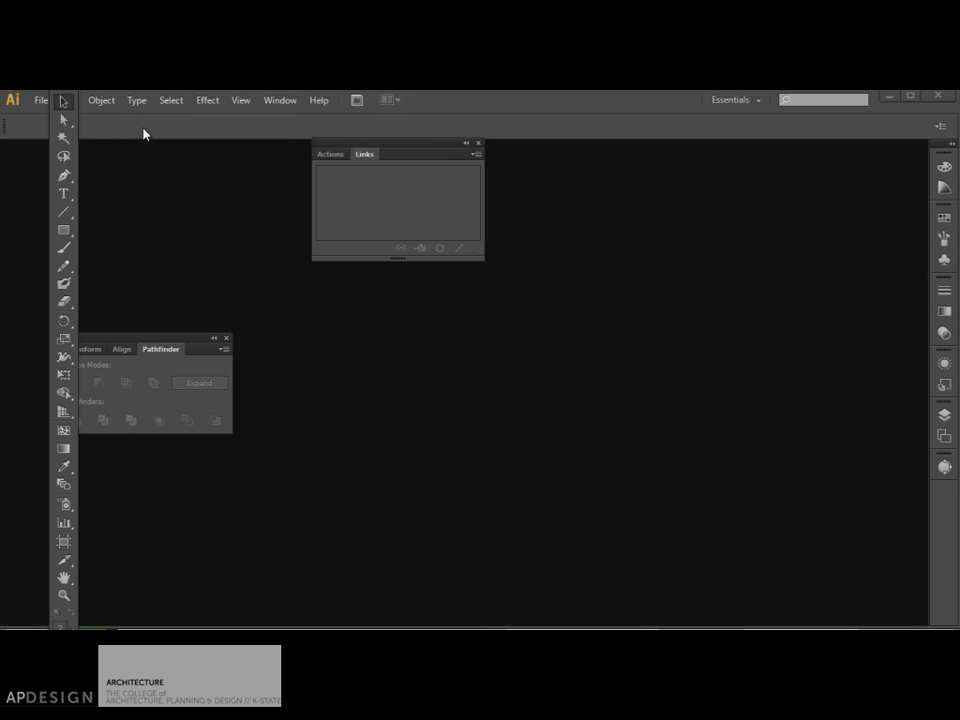
Step: Open Perspective1Line.pdf from the Desktop, sorting files by date modified to find it
{"action": "left_click", "coordinate": [40, 100]}
{"action": "left_click", "coordinate": [66, 150]}
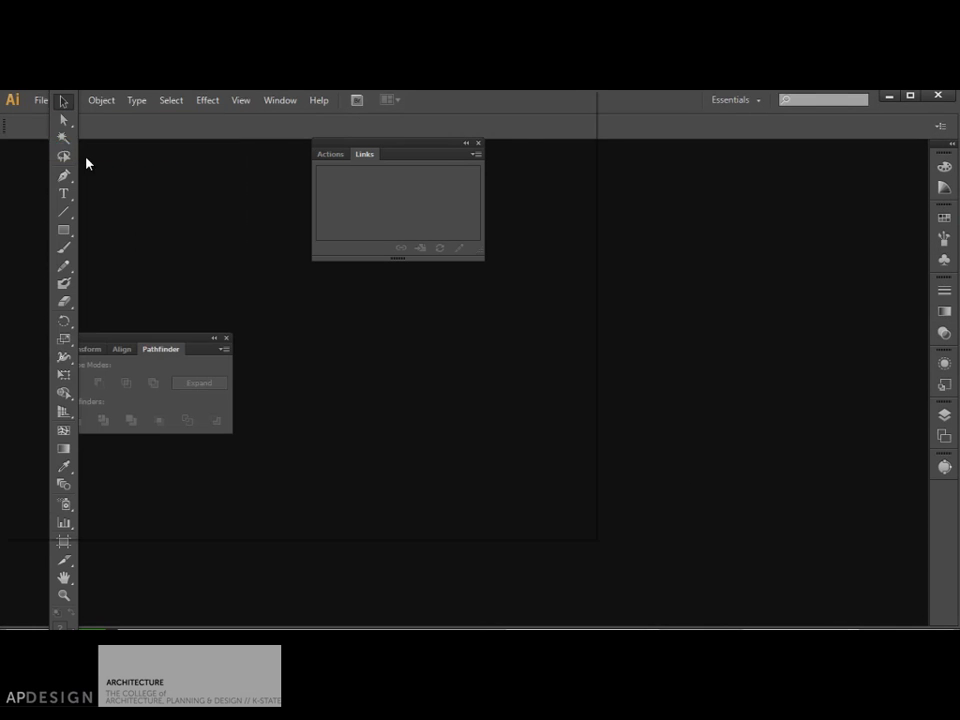
{"action": "left_click", "coordinate": [43, 204]}
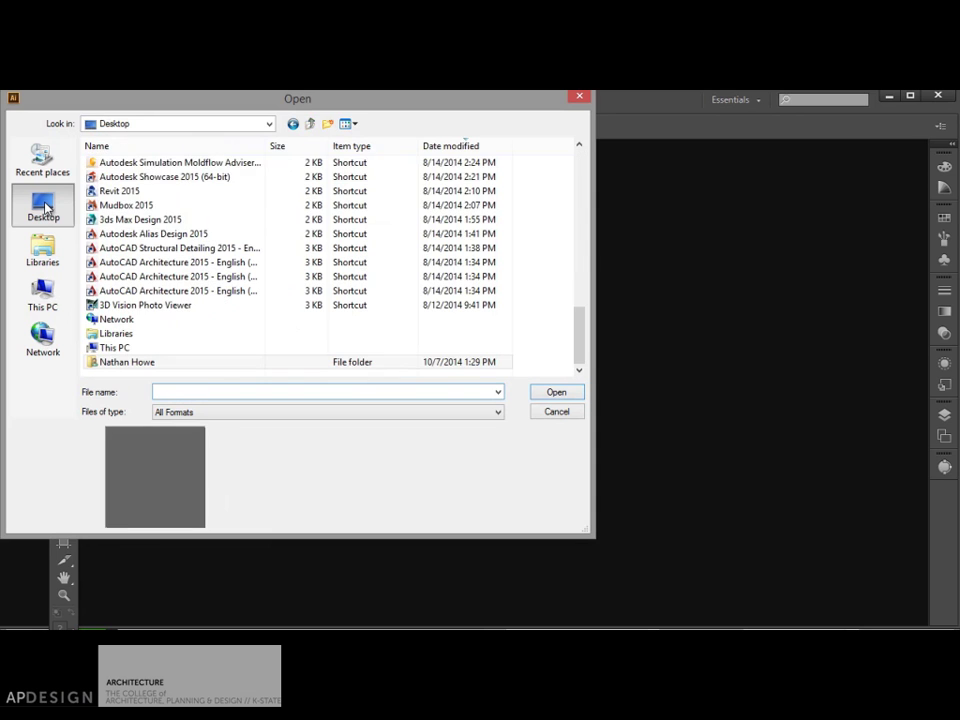
{"action": "left_click", "coordinate": [207, 236]}
{"action": "scroll", "coordinate": [249, 250], "scroll_direction": "up", "scroll_amount": 10}
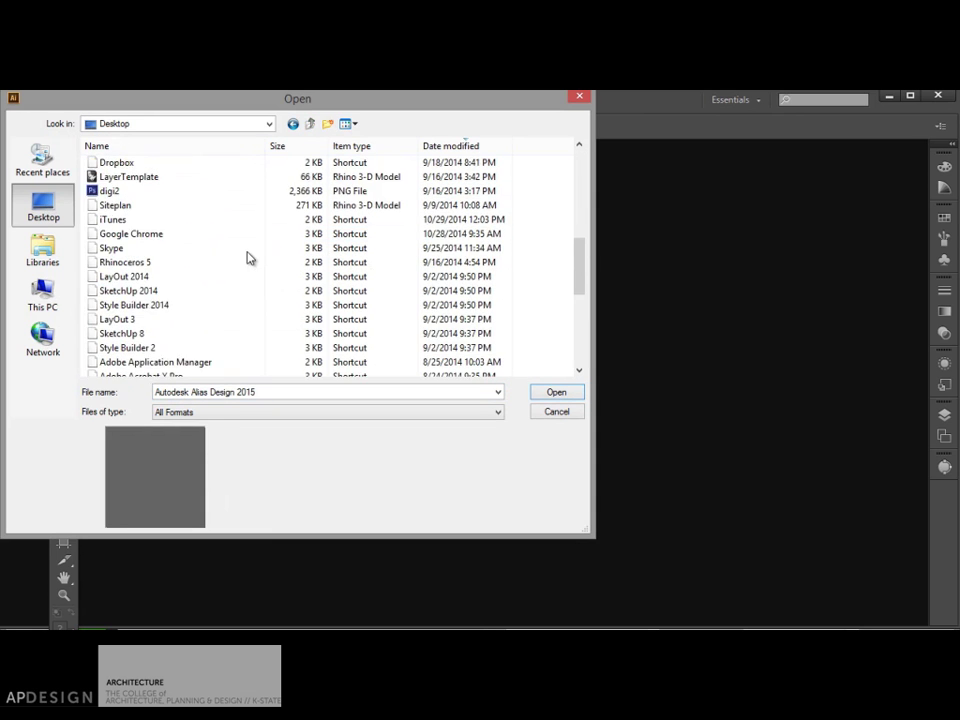
{"action": "left_click", "coordinate": [461, 152]}
{"action": "scroll", "coordinate": [454, 152], "scroll_direction": "up", "scroll_amount": 15}
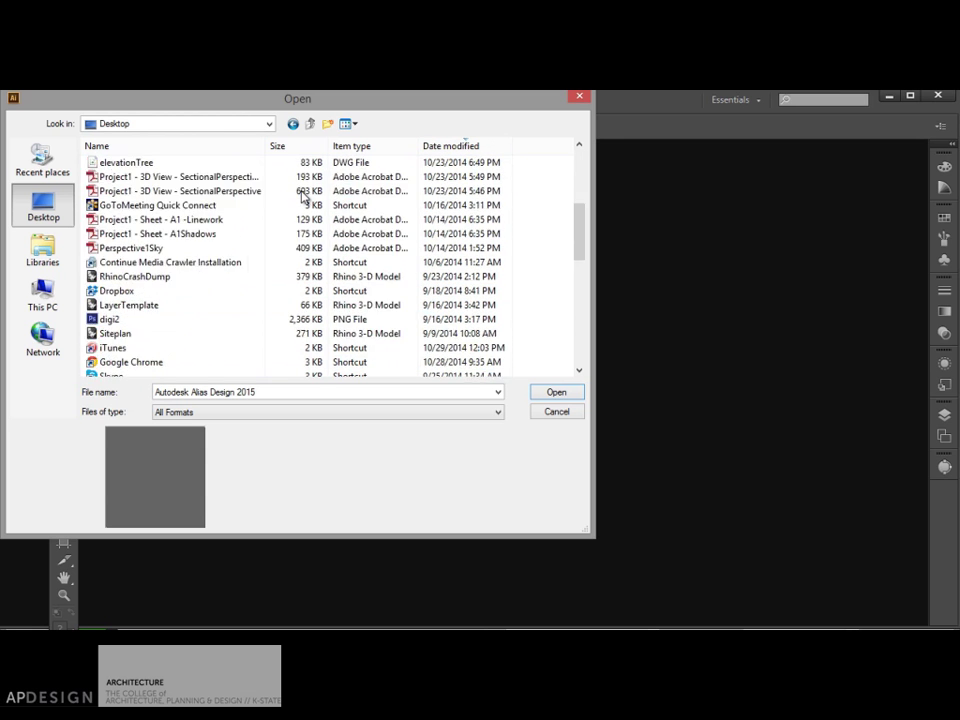
{"action": "scroll", "coordinate": [303, 196], "scroll_direction": "up", "scroll_amount": 1}
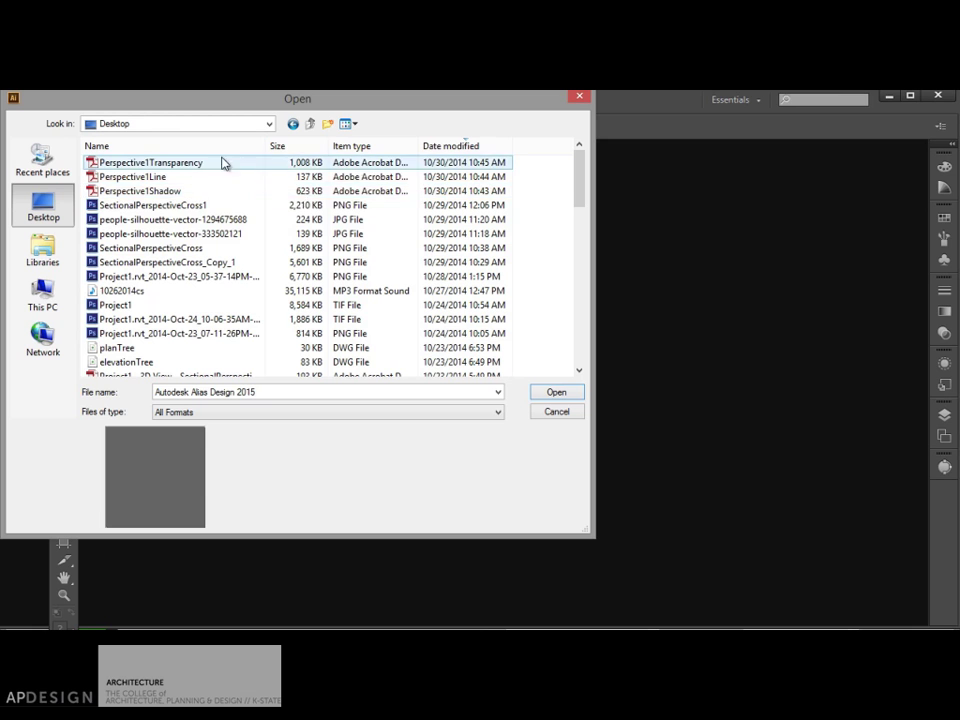
{"action": "left_click", "coordinate": [161, 180]}
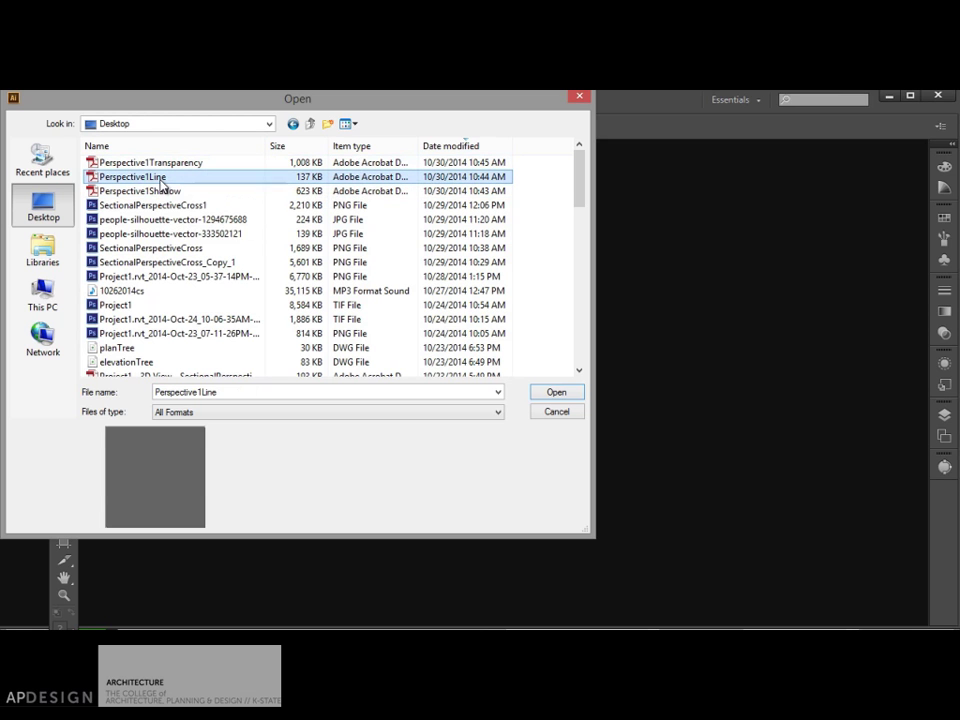
{"action": "double_click", "coordinate": [146, 180]}
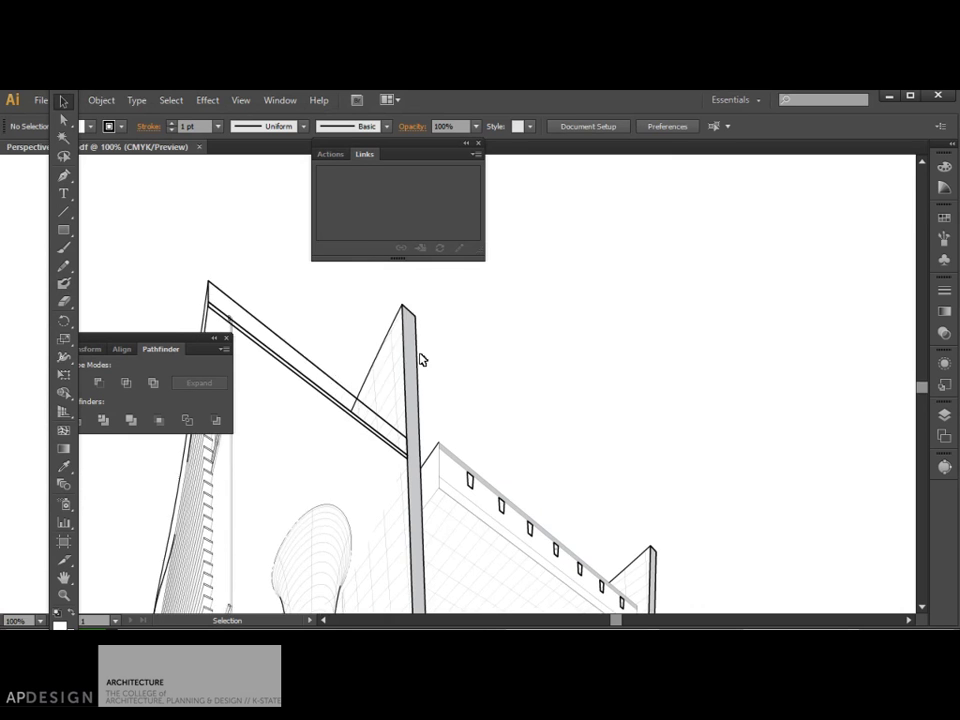
Step: Delete the stray horizontal line along the building base, then zoom out to the whole drawing
{"action": "scroll", "coordinate": [413, 355], "scroll_direction": "down", "scroll_amount": 4}
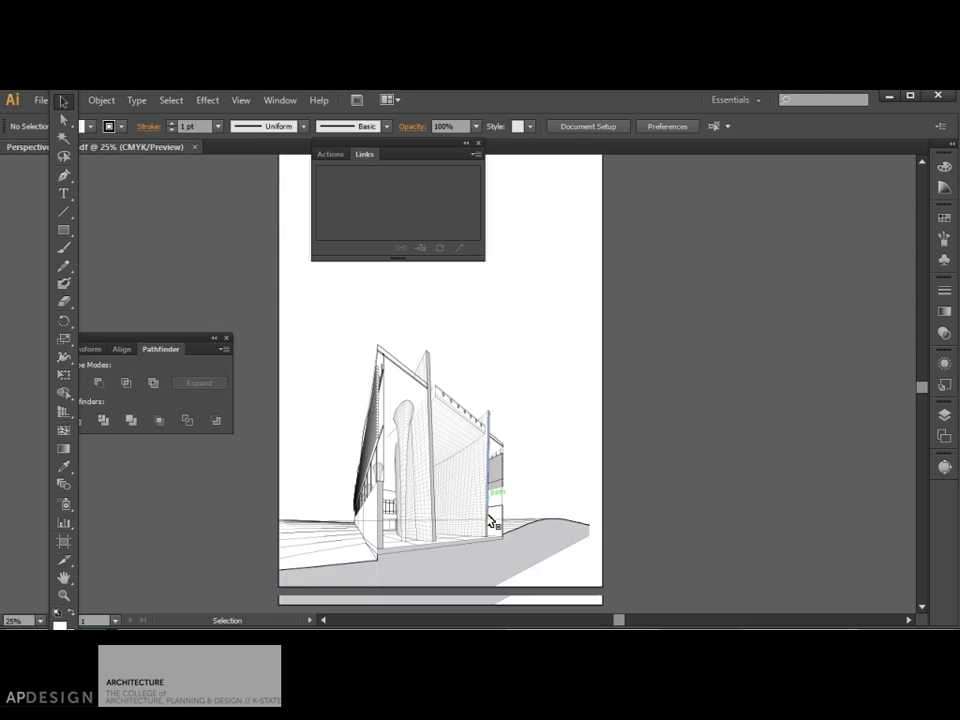
{"action": "scroll", "coordinate": [495, 519], "scroll_direction": "up", "scroll_amount": 2}
{"action": "scroll", "coordinate": [490, 520], "scroll_direction": "down", "scroll_amount": 5}
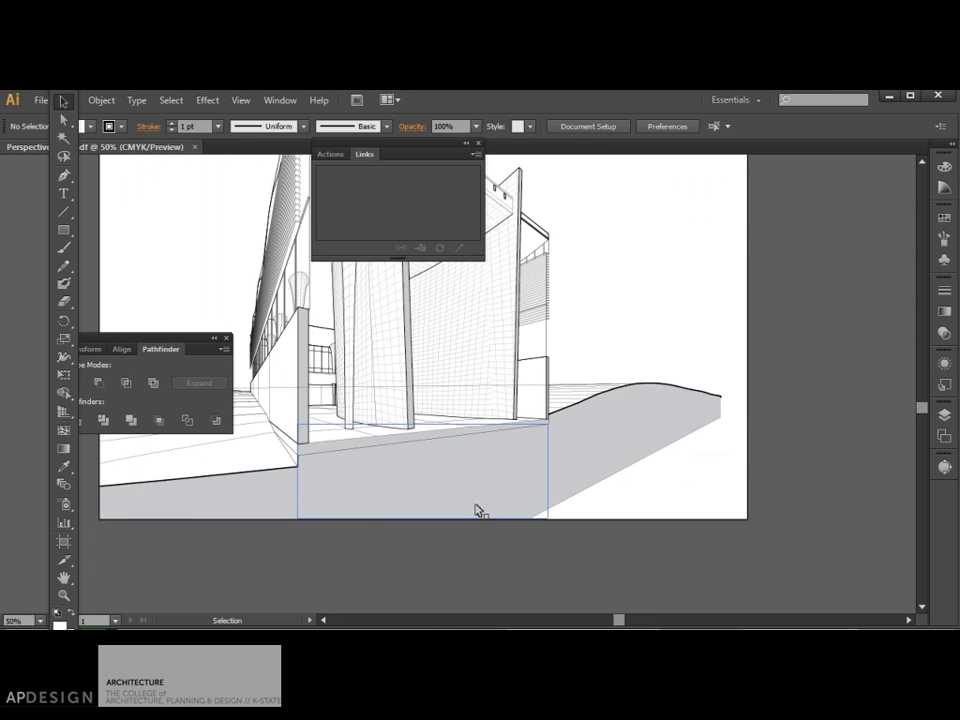
{"action": "left_click", "coordinate": [293, 391]}
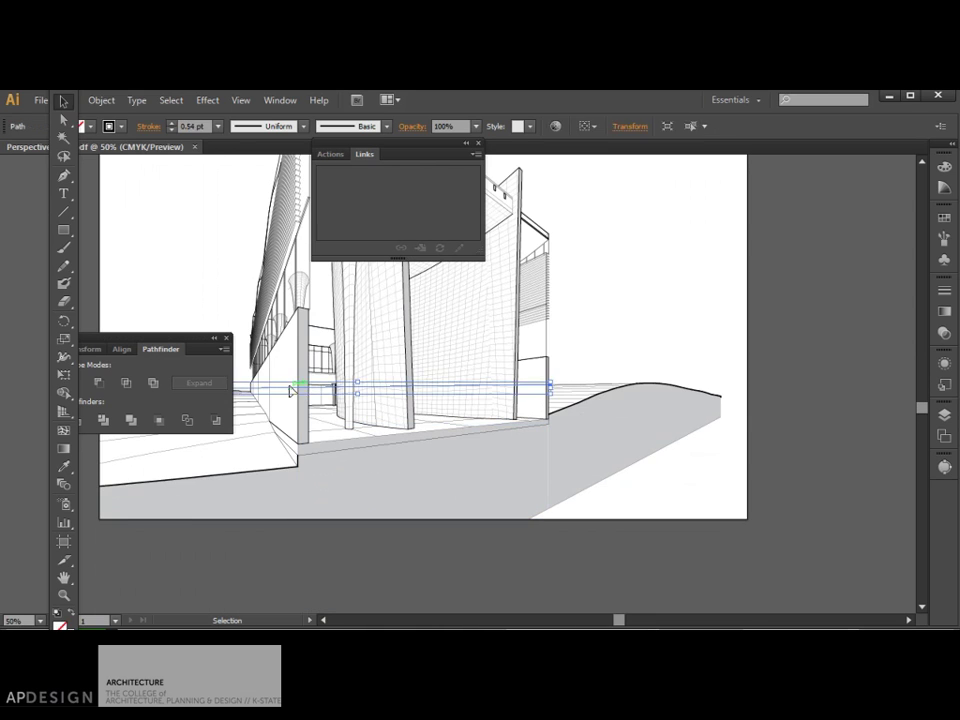
{"action": "key", "text": "Delete"}
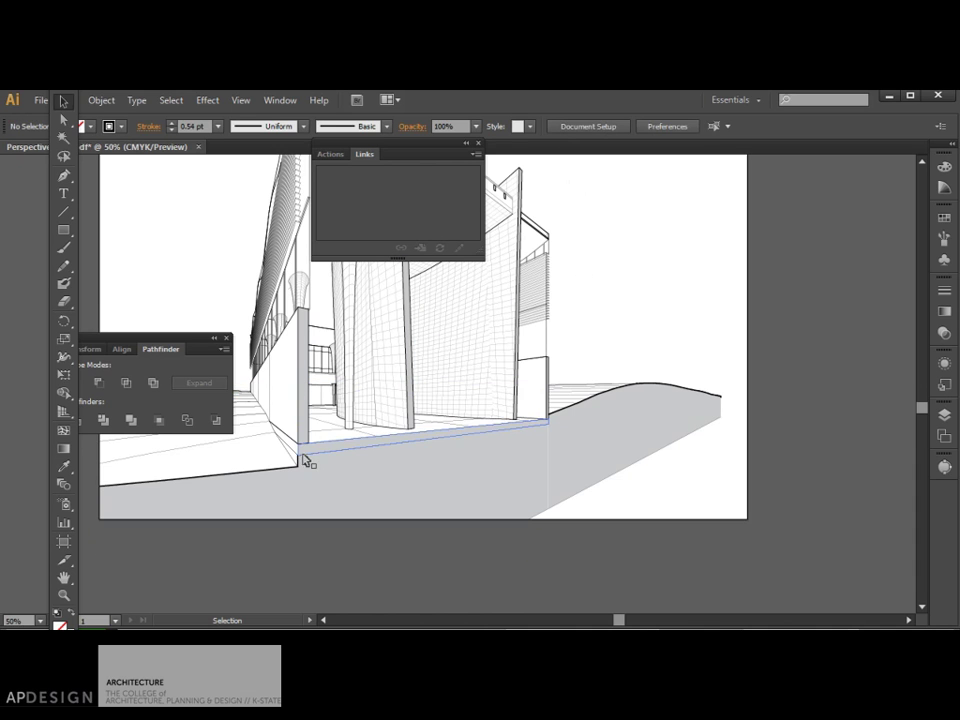
{"action": "left_click", "coordinate": [306, 457]}
{"action": "scroll", "coordinate": [306, 457], "scroll_direction": "down", "scroll_amount": 1}
{"action": "scroll", "coordinate": [386, 437], "scroll_direction": "up", "scroll_amount": 5}
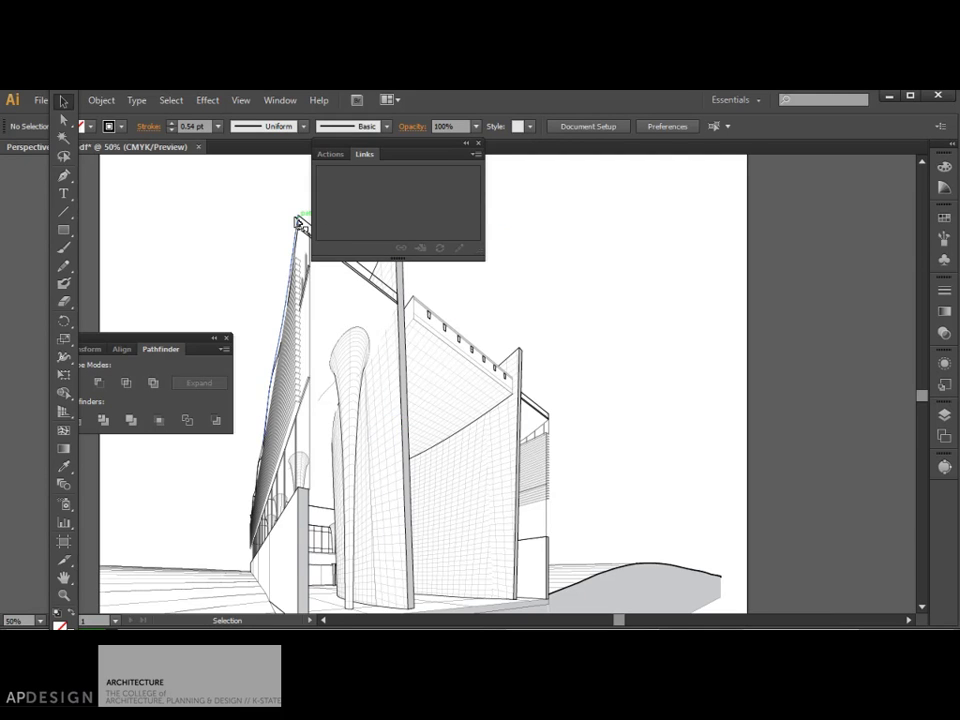
{"action": "key", "text": "ctrl+minus"}
Step: Add a new layer named Shadow above Layer 1
{"action": "key", "text": "v"}
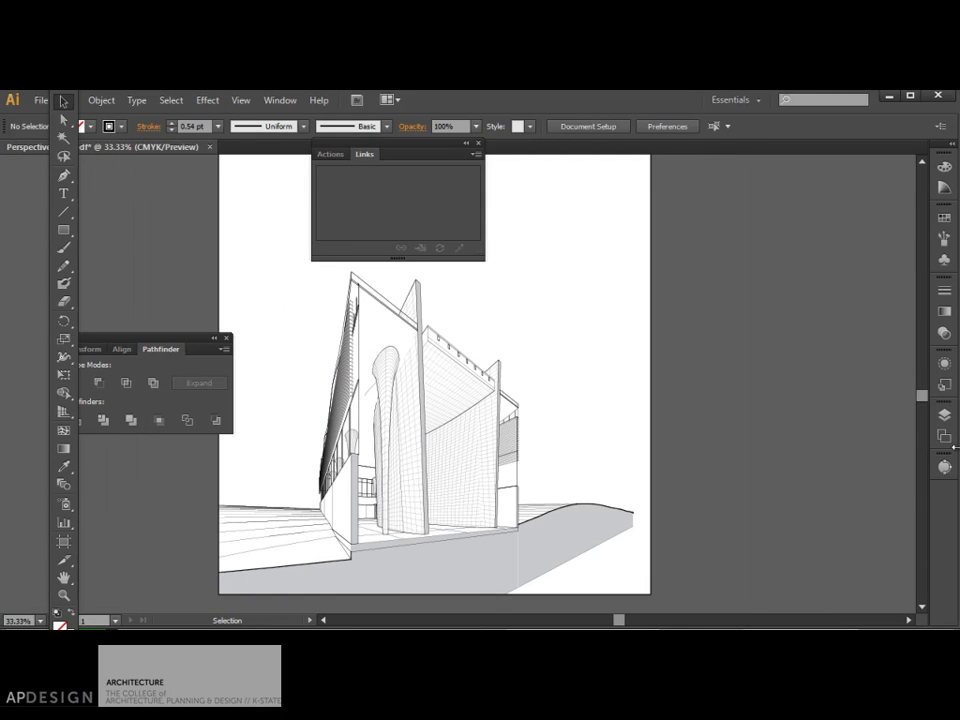
{"action": "left_click", "coordinate": [946, 416]}
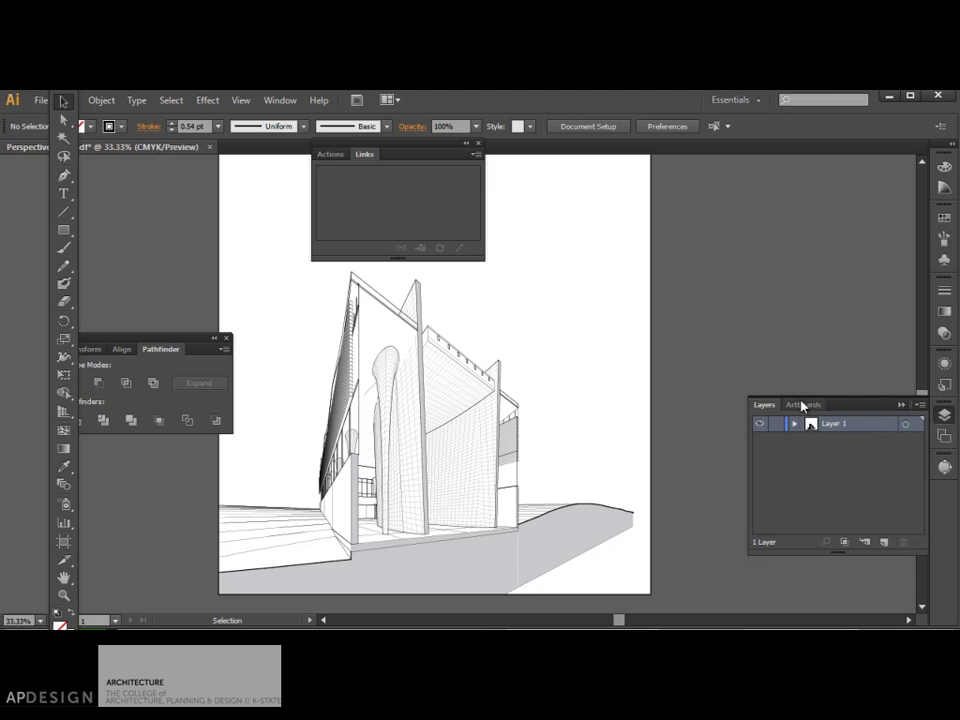
{"action": "left_click", "coordinate": [914, 406]}
{"action": "left_click", "coordinate": [949, 418]}
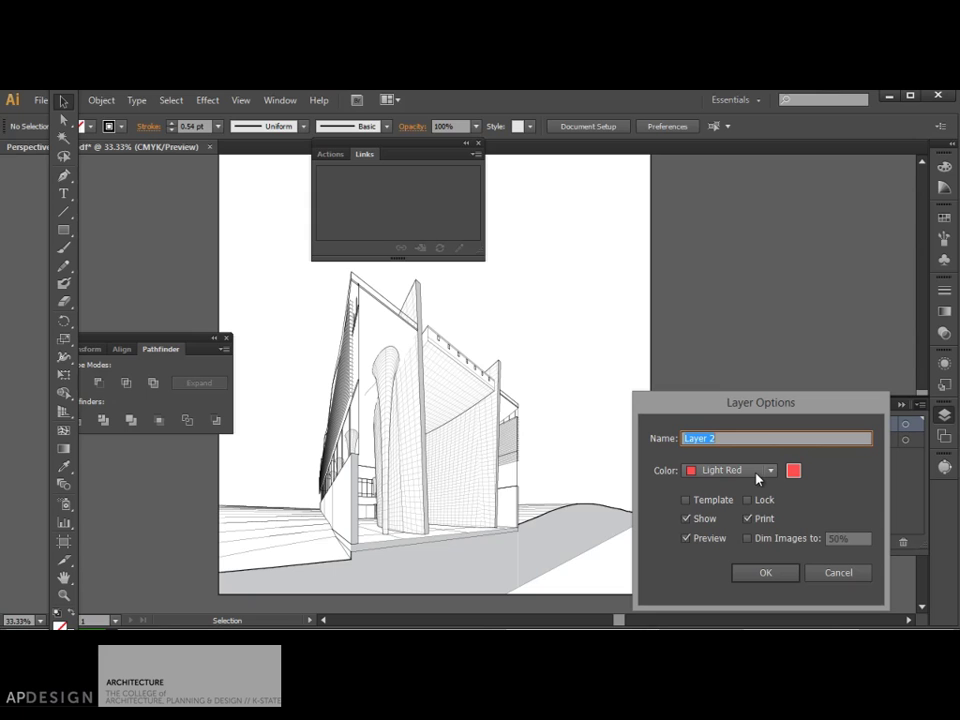
{"action": "type", "text": "Shadow"}
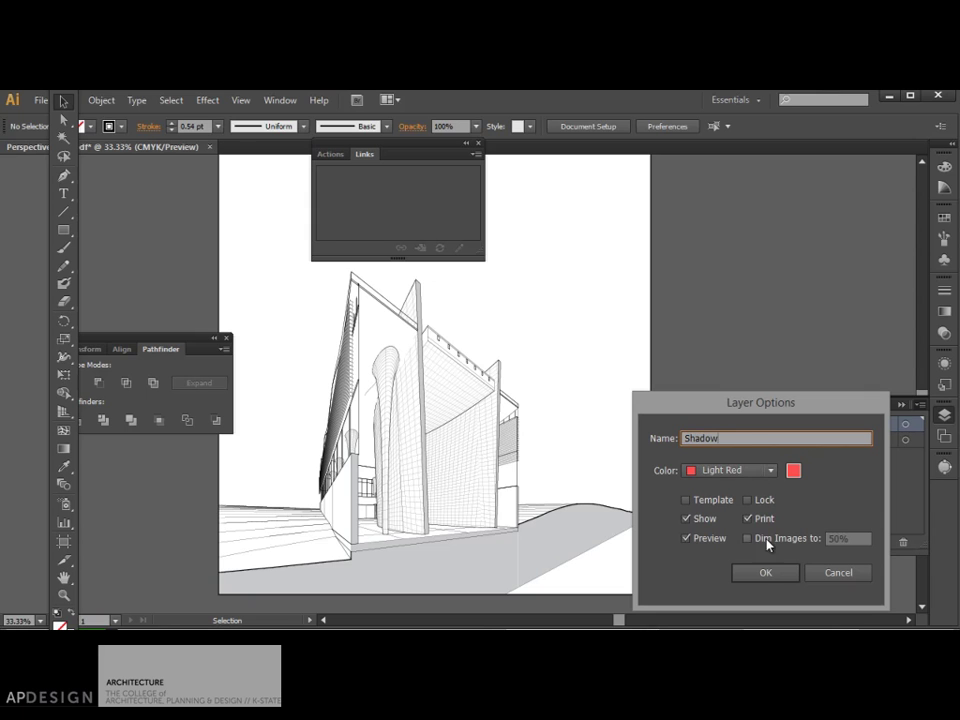
{"action": "key", "text": "Return"}
Step: Add layers named Material and Transparent, then target the Shadow layer
{"action": "left_click", "coordinate": [918, 407]}
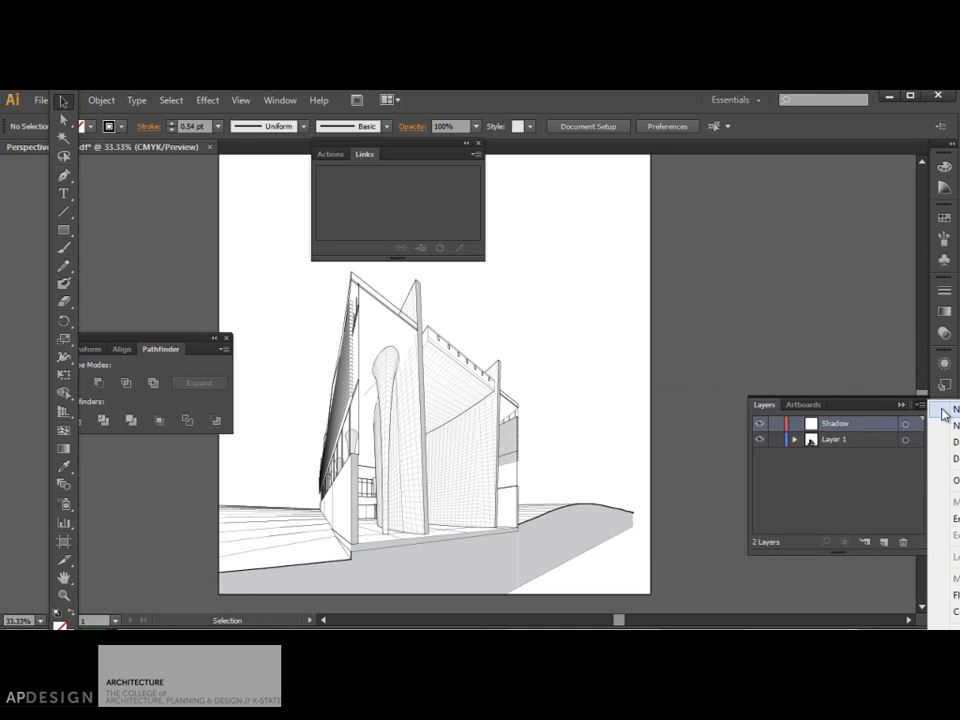
{"action": "left_click", "coordinate": [945, 417]}
{"action": "type", "text": "Material"}
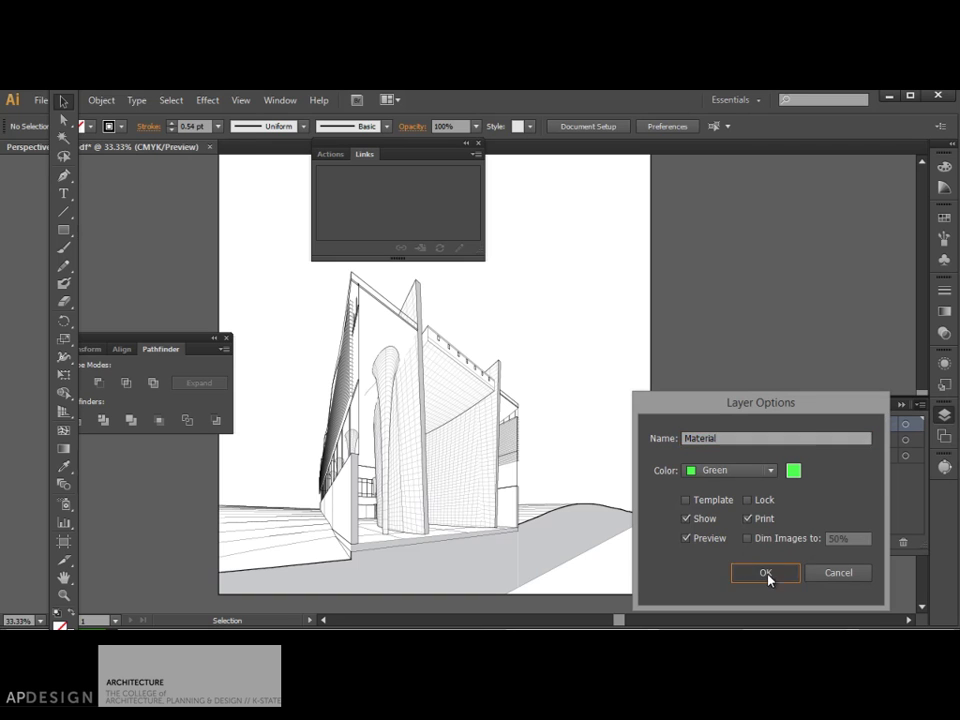
{"action": "left_click", "coordinate": [765, 572]}
{"action": "left_click", "coordinate": [919, 406]}
{"action": "left_click", "coordinate": [948, 409]}
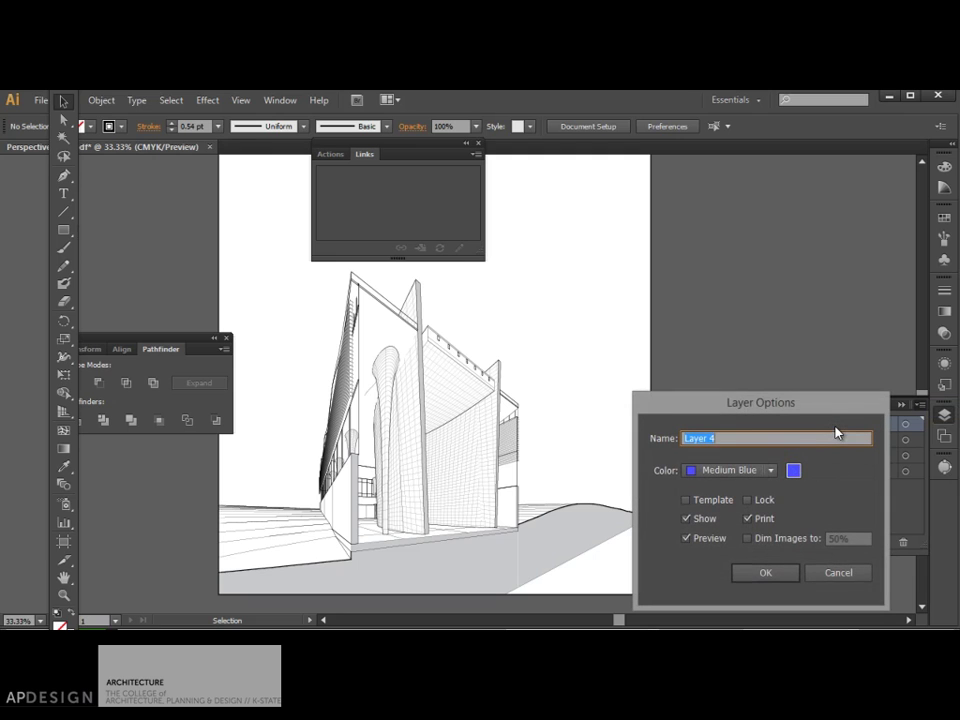
{"action": "type", "text": "Transparent"}
{"action": "left_click", "coordinate": [756, 575]}
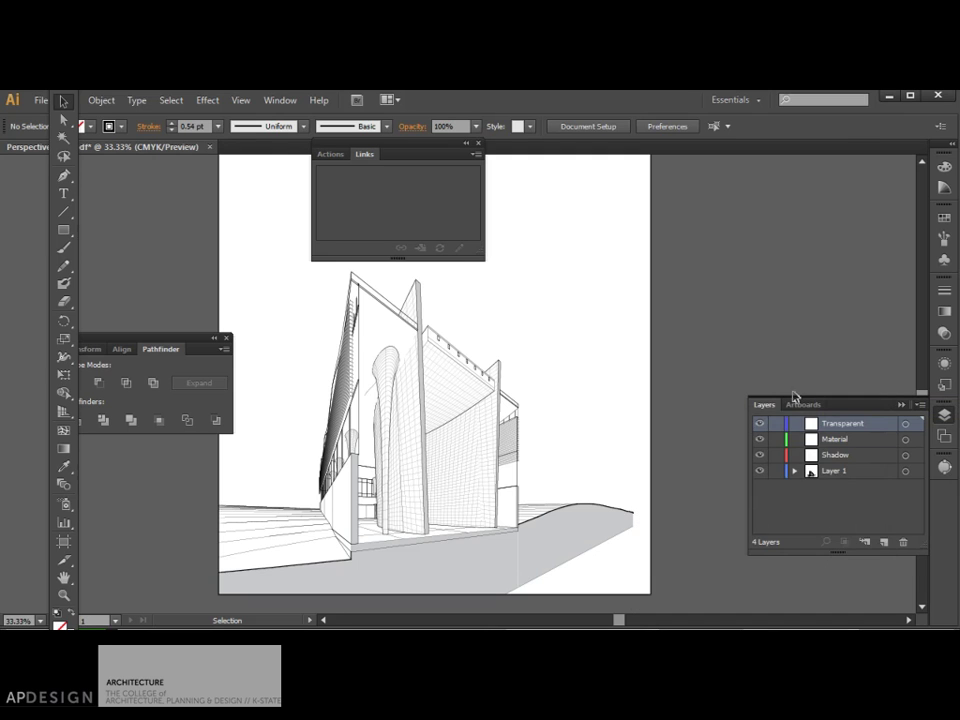
{"action": "left_click", "coordinate": [836, 458]}
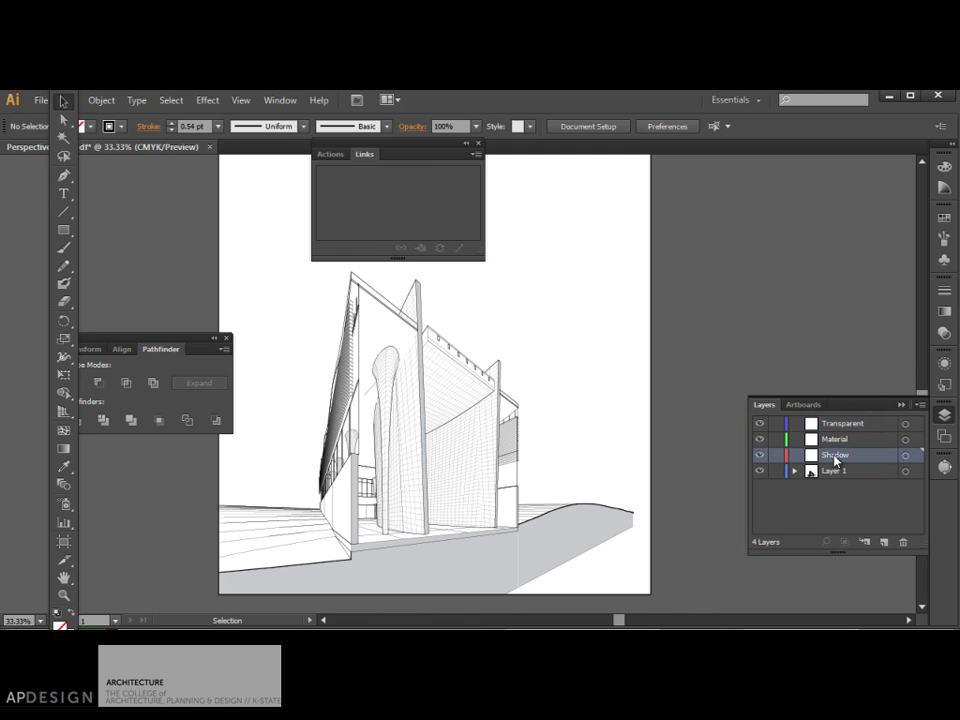
{"action": "left_click", "coordinate": [905, 456]}
Step: Place Perspective1Shadow.pdf and line it up with the artboard
{"action": "left_click", "coordinate": [40, 100]}
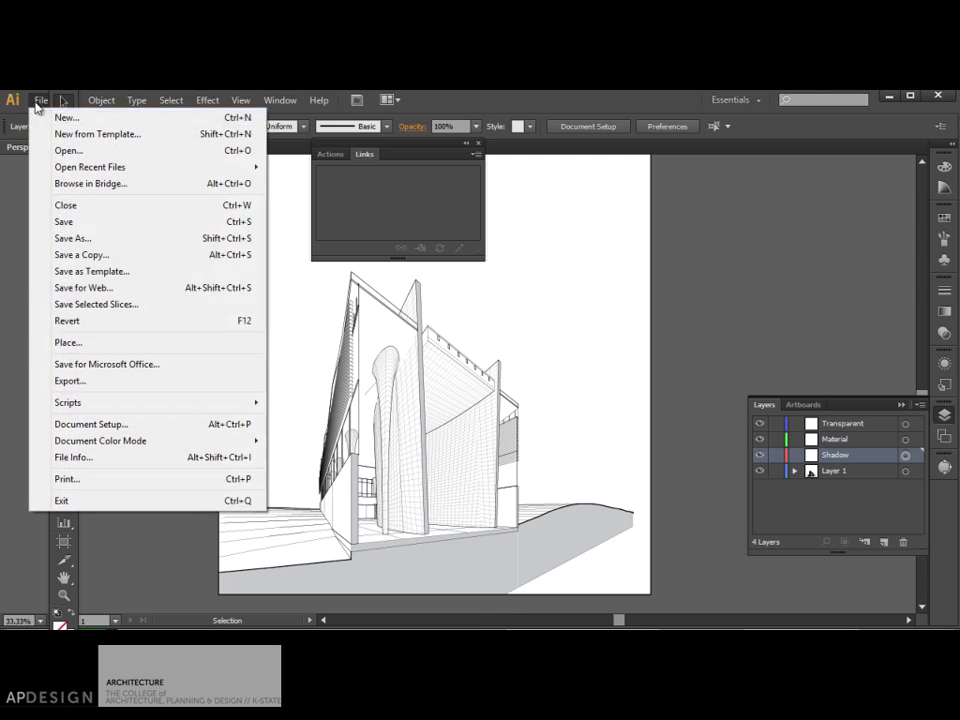
{"action": "left_click", "coordinate": [85, 346]}
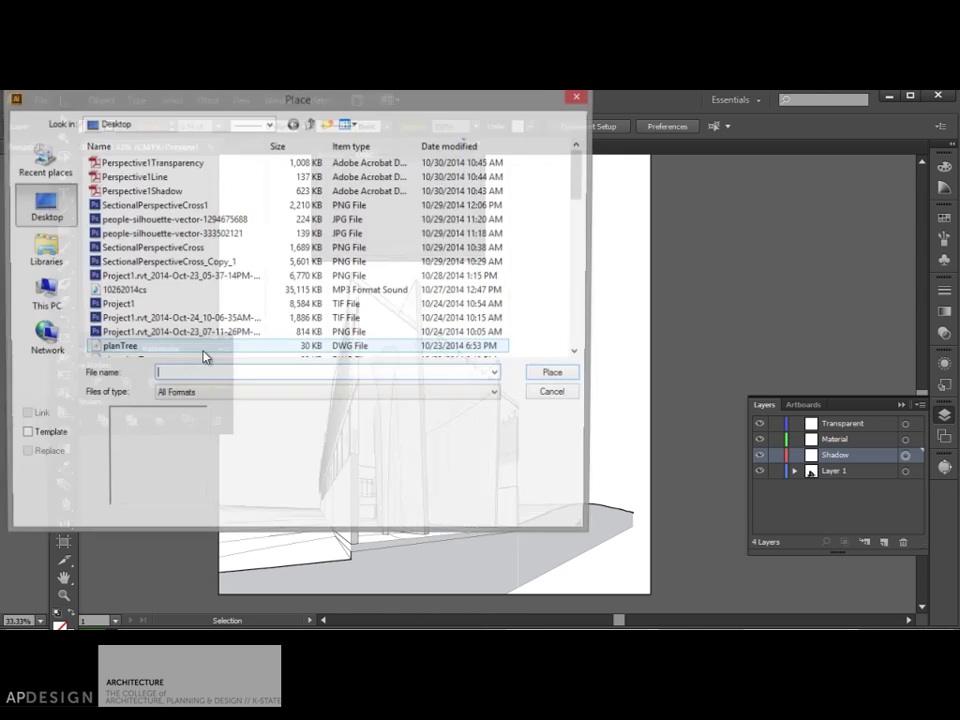
{"action": "left_click", "coordinate": [133, 191]}
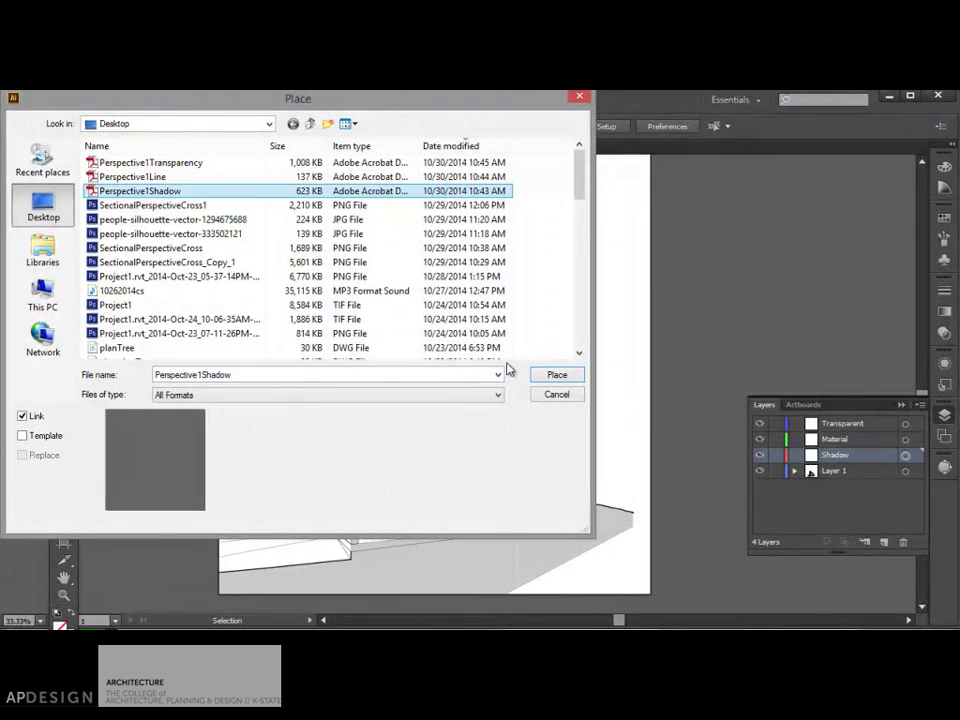
{"action": "left_click", "coordinate": [548, 375]}
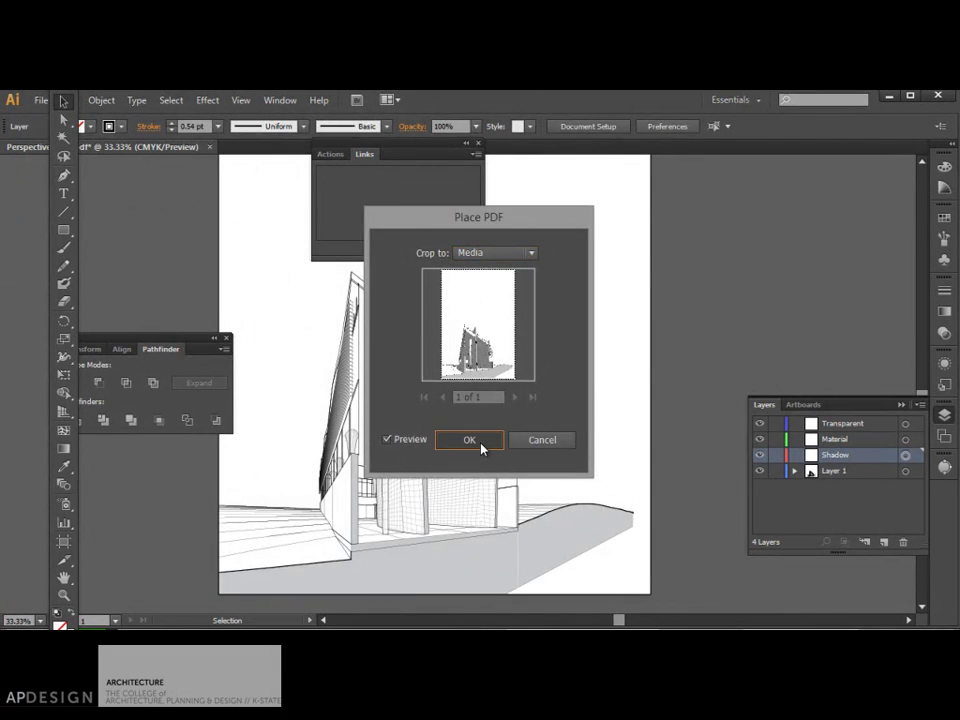
{"action": "left_click", "coordinate": [484, 445]}
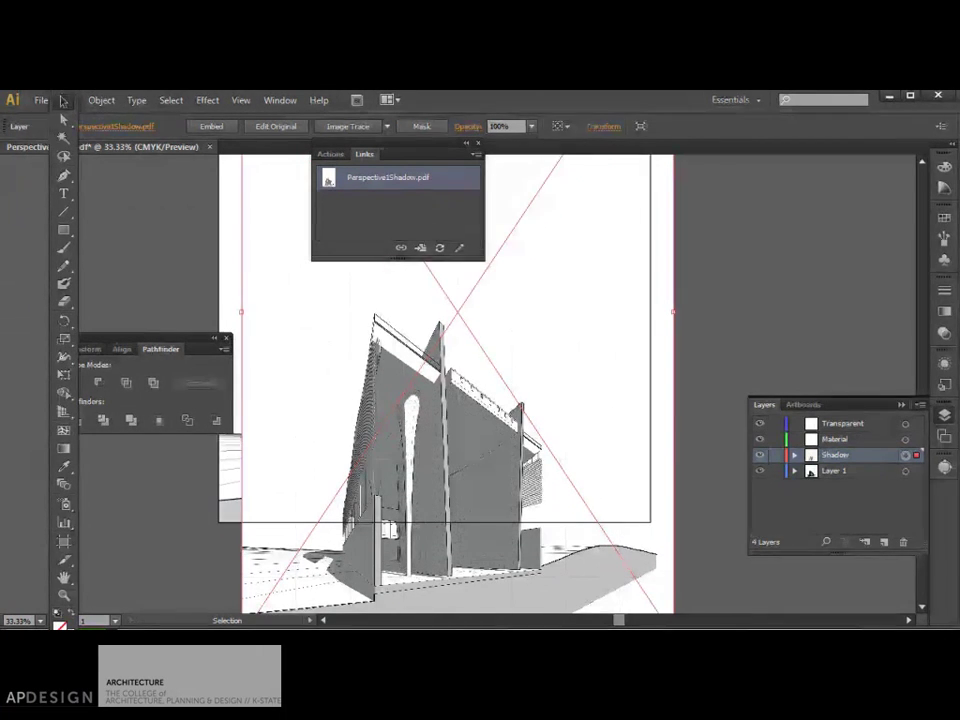
{"action": "scroll", "coordinate": [483, 465], "scroll_direction": "down", "scroll_amount": 3}
{"action": "key", "text": "ctrl+minus"}
{"action": "key", "text": "ctrl+minus"}
{"action": "key", "text": "ctrl+minus"}
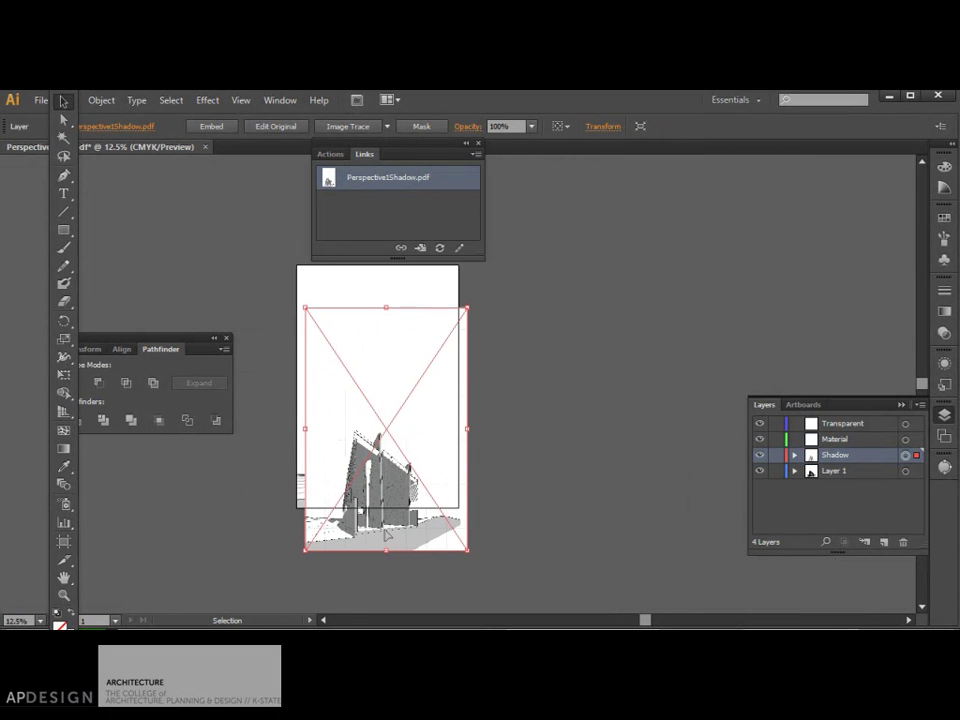
{"action": "left_click_drag", "start_coordinate": [386, 532], "coordinate": [378, 490]}
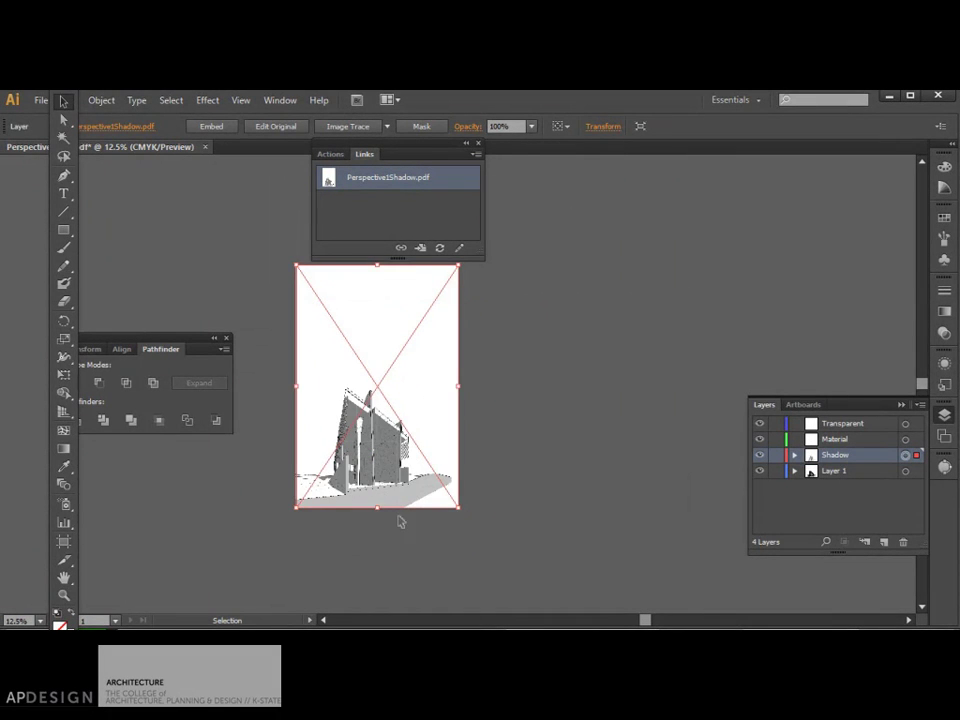
{"action": "left_click", "coordinate": [401, 523]}
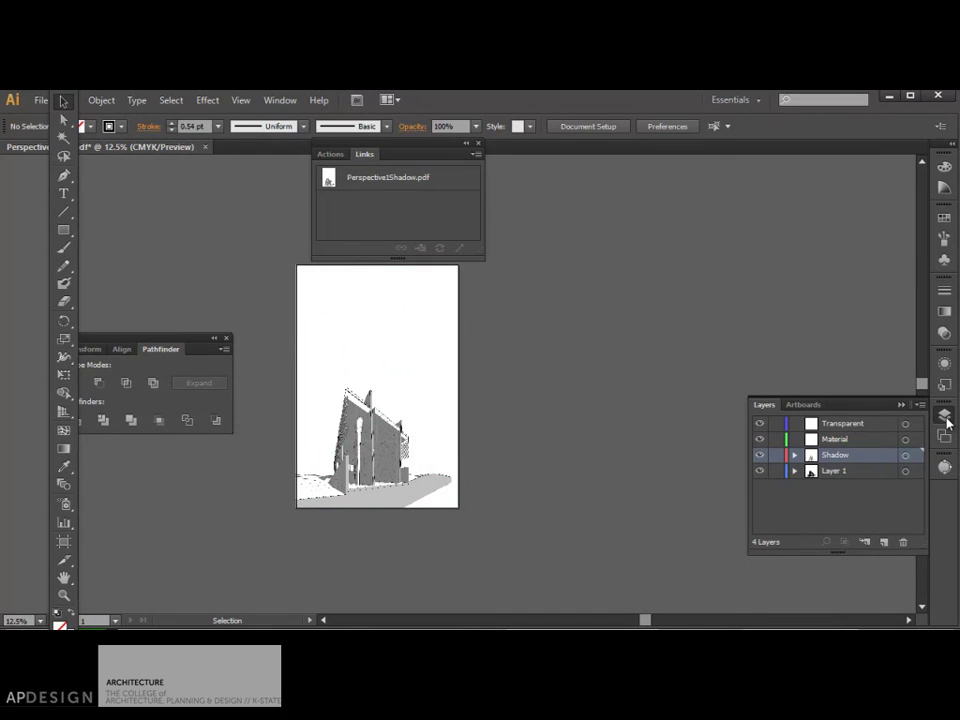
Step: Set the placed shadow image to 50% opacity and zoom in on the building
{"action": "left_click", "coordinate": [945, 335]}
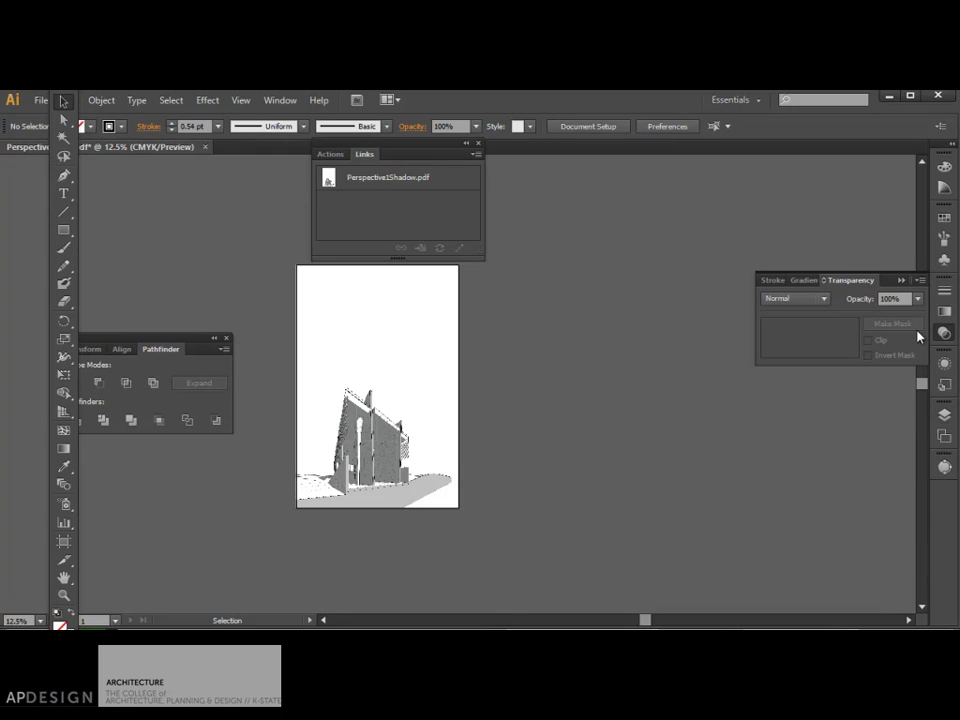
{"action": "left_click", "coordinate": [913, 300]}
{"action": "left_click", "coordinate": [934, 357]}
{"action": "left_click", "coordinate": [330, 320]}
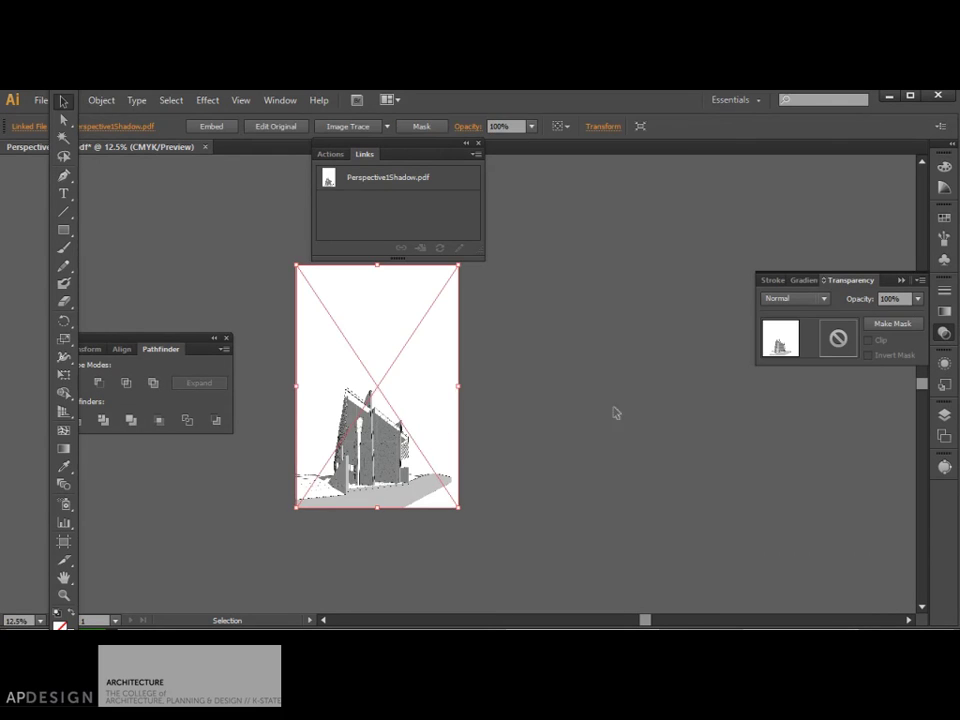
{"action": "left_click", "coordinate": [917, 298]}
{"action": "left_click", "coordinate": [928, 393]}
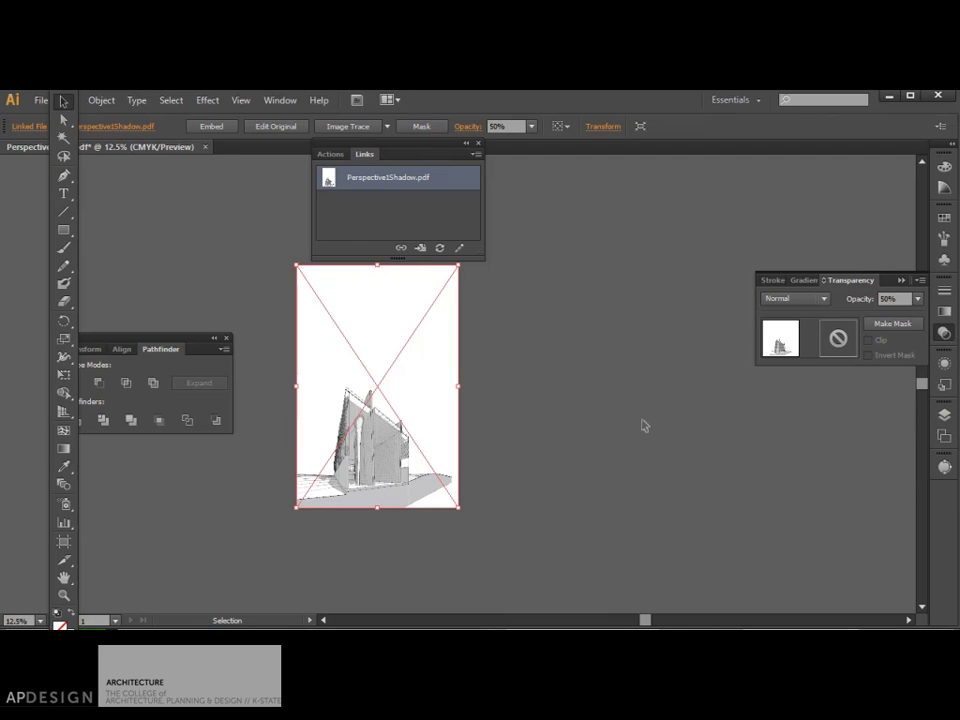
{"action": "key", "text": "ctrl+equal"}
{"action": "key", "text": "ctrl+equal"}
{"action": "key", "text": "ctrl+equal"}
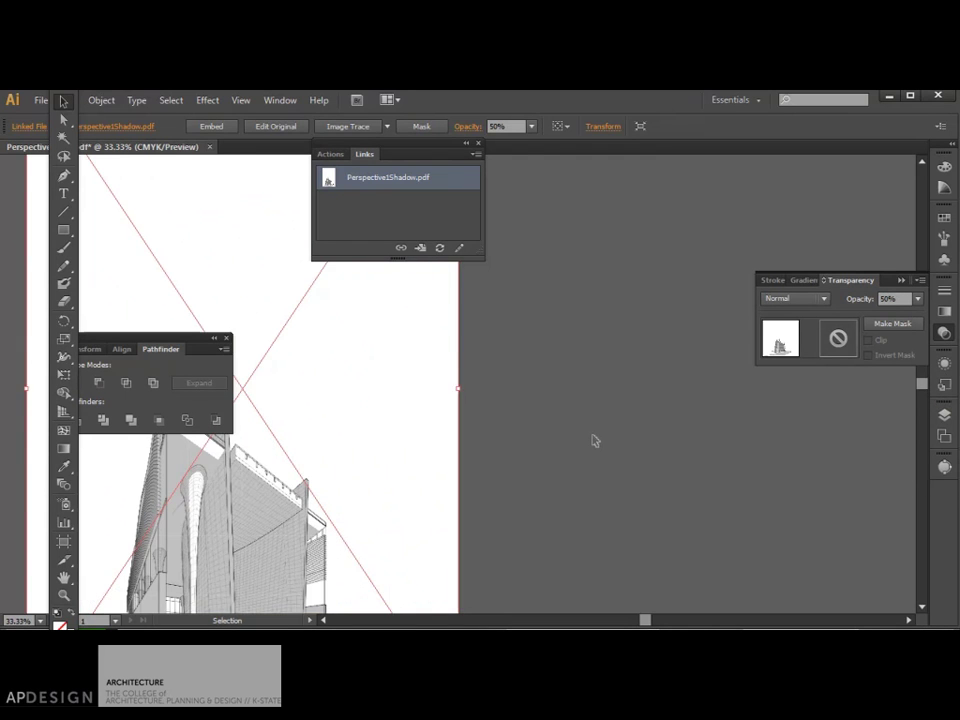
{"action": "scroll", "coordinate": [594, 440], "scroll_direction": "up", "scroll_amount": 3}
{"action": "scroll", "coordinate": [594, 440], "scroll_direction": "left", "scroll_amount": 5}
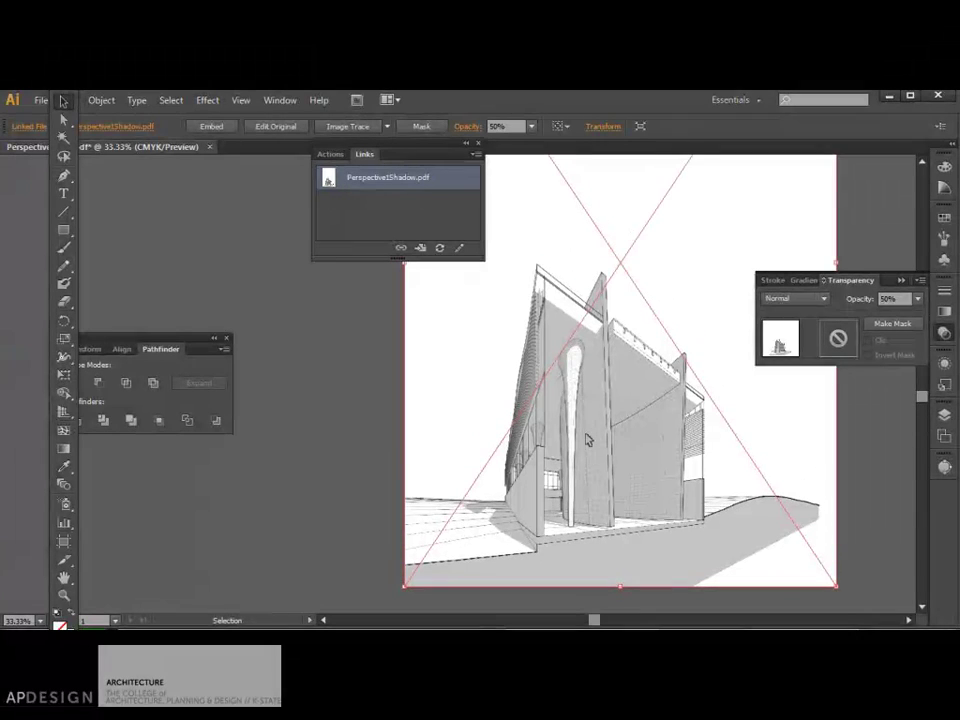
{"action": "key", "text": "ctrl+equal"}
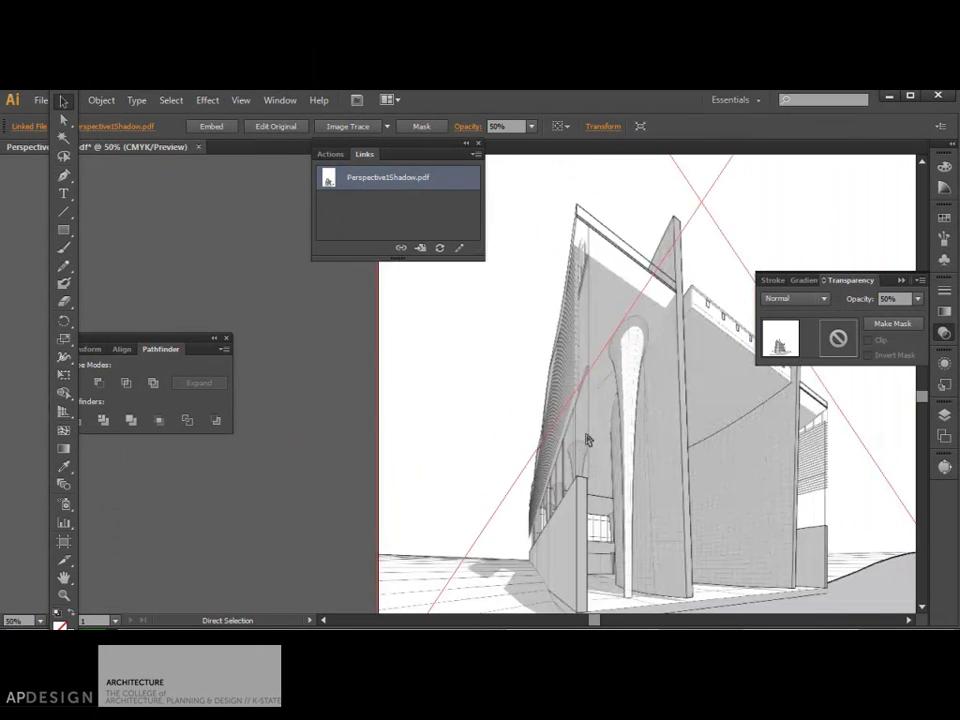
Step: Move Layer 1 to the top of the stack and rename it Linework
{"action": "left_click", "coordinate": [942, 415]}
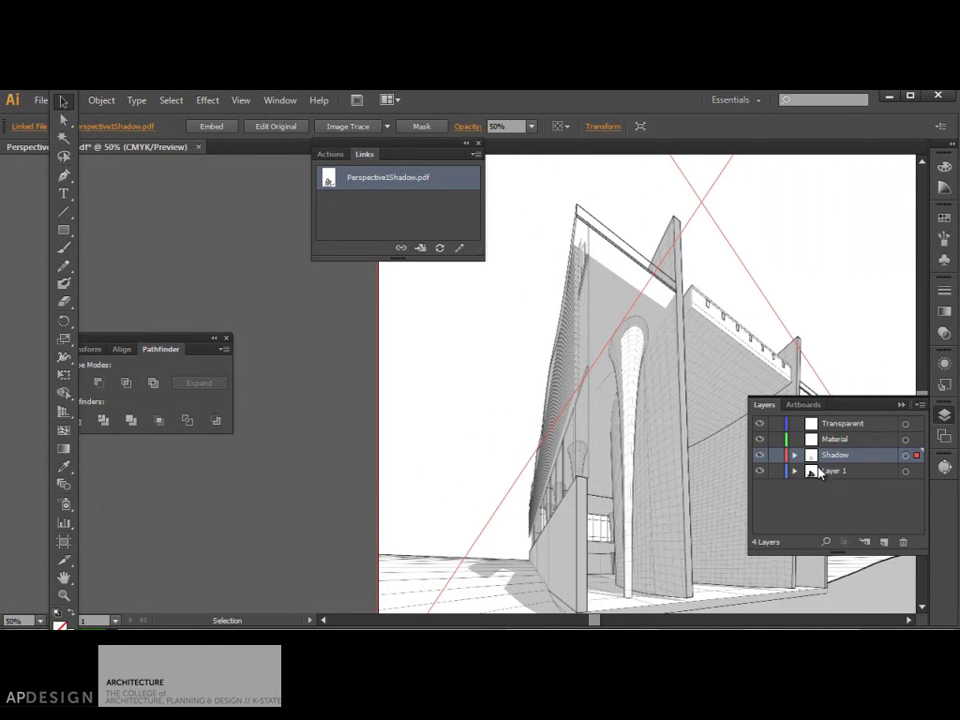
{"action": "left_click_drag", "start_coordinate": [836, 474], "coordinate": [848, 426]}
{"action": "double_click", "coordinate": [840, 425]}
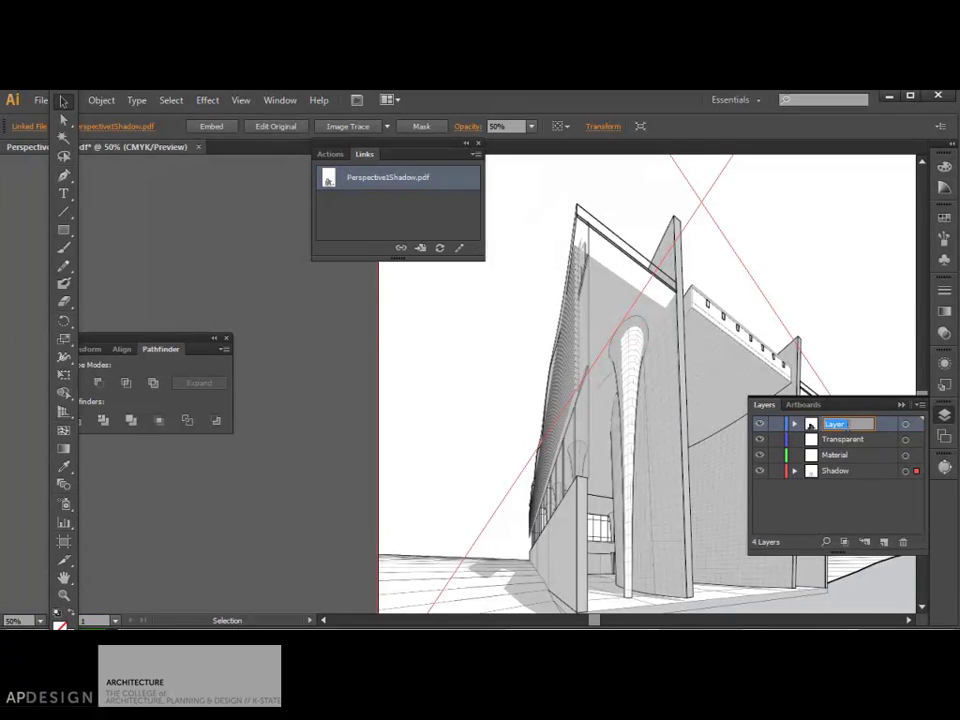
{"action": "type", "text": "L"}
{"action": "key", "text": "Return"}
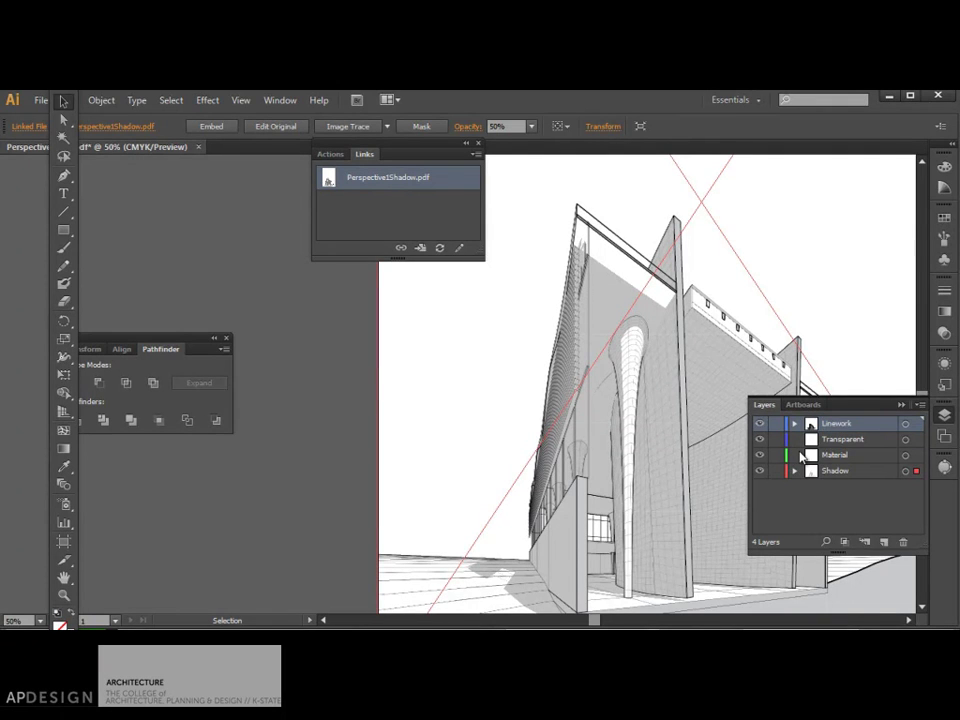
Step: Lock the Linework layer and nudge the shadow image into line with the building
{"action": "left_click", "coordinate": [840, 471]}
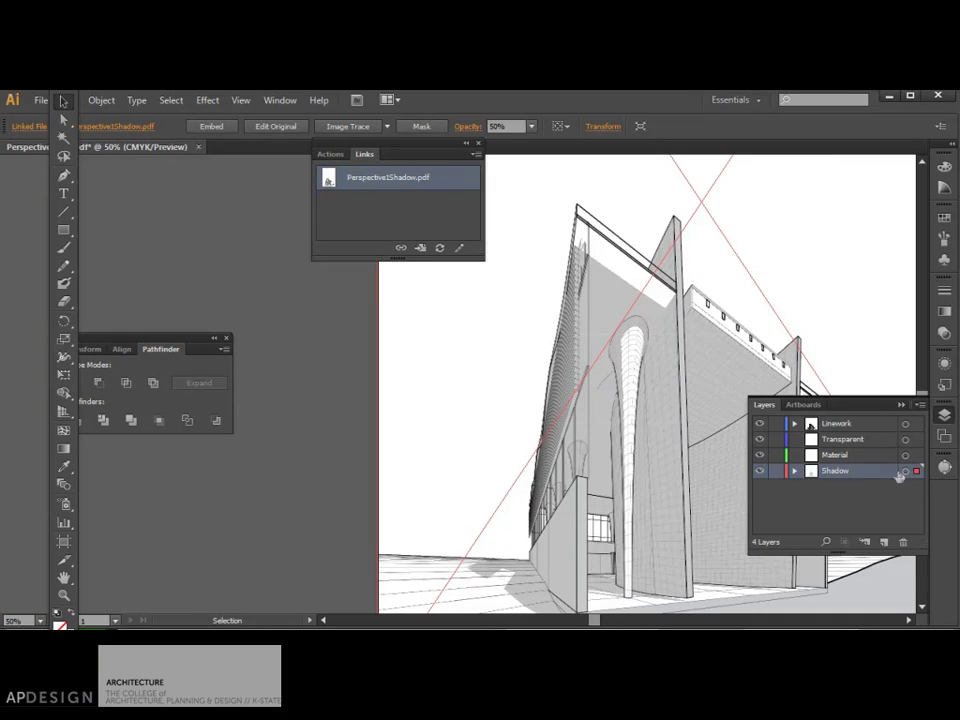
{"action": "left_click", "coordinate": [905, 471]}
{"action": "left_click_drag", "start_coordinate": [688, 479], "coordinate": [690, 472]}
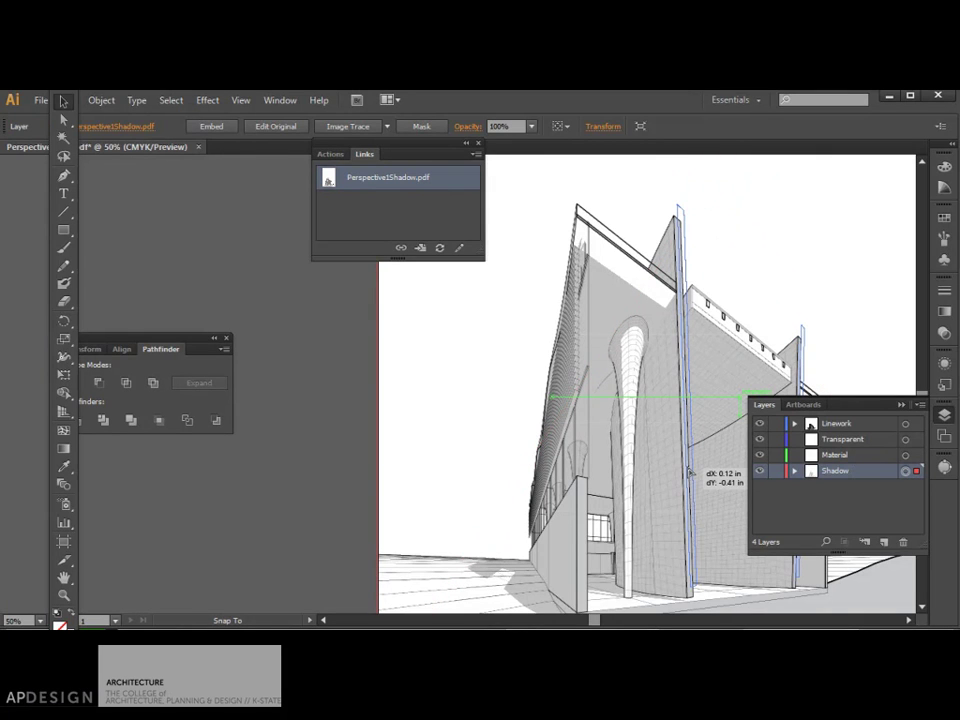
{"action": "left_click", "coordinate": [776, 423]}
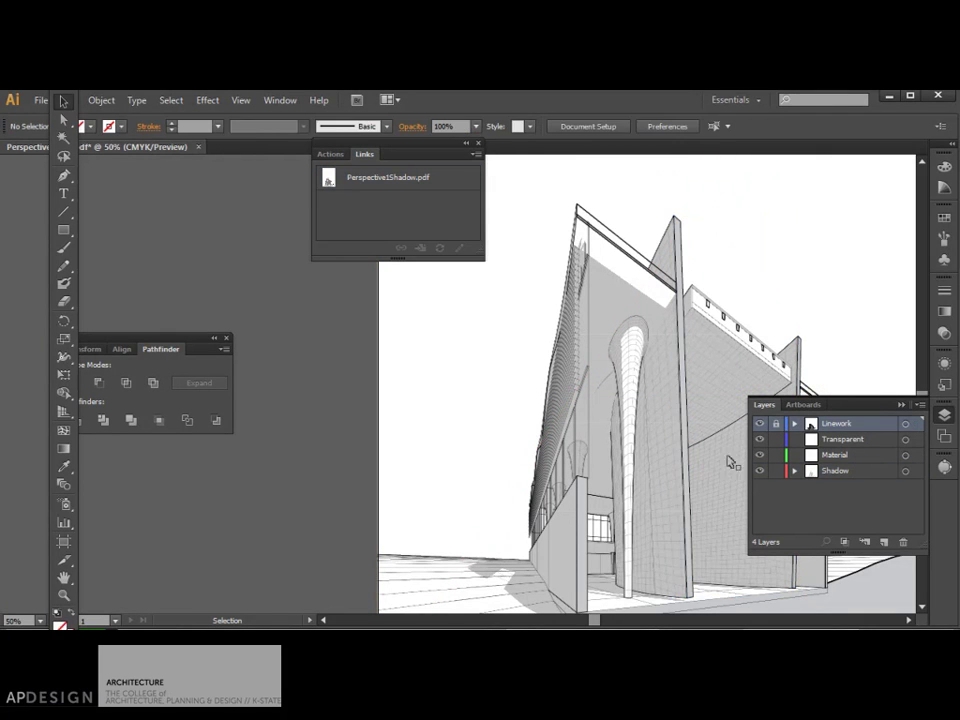
{"action": "left_click", "coordinate": [905, 472]}
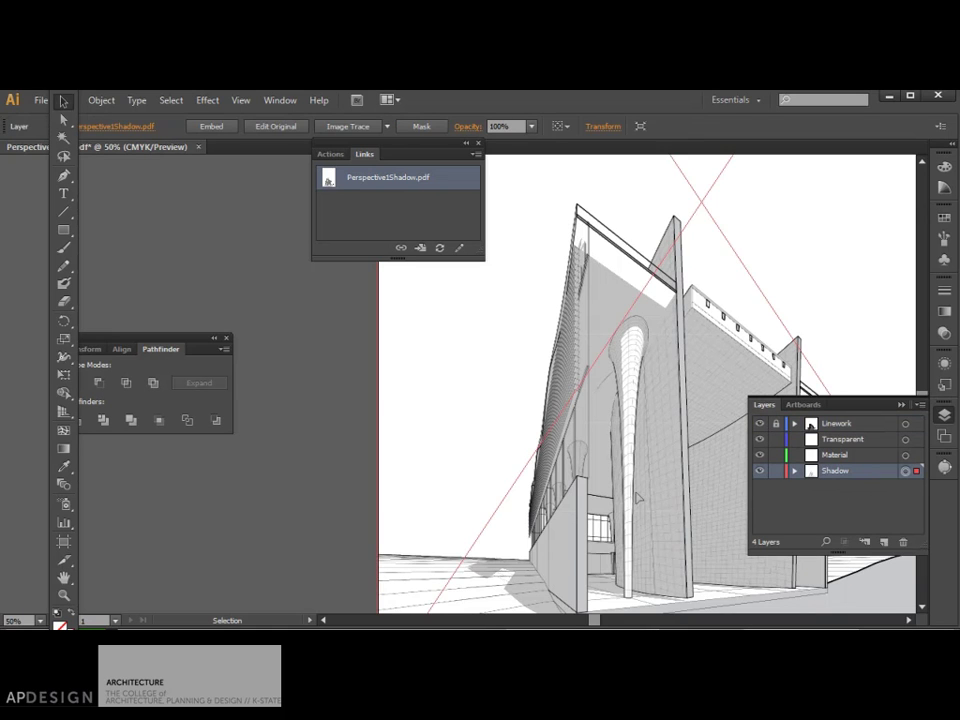
{"action": "mouse_move", "coordinate": [636, 497]}
{"action": "left_mouse_down"}
{"action": "mouse_move", "coordinate": [580, 472]}
{"action": "mouse_move", "coordinate": [636, 485]}
{"action": "left_mouse_up"}
{"action": "scroll", "coordinate": [620, 440], "scroll_direction": "right", "scroll_amount": 5}
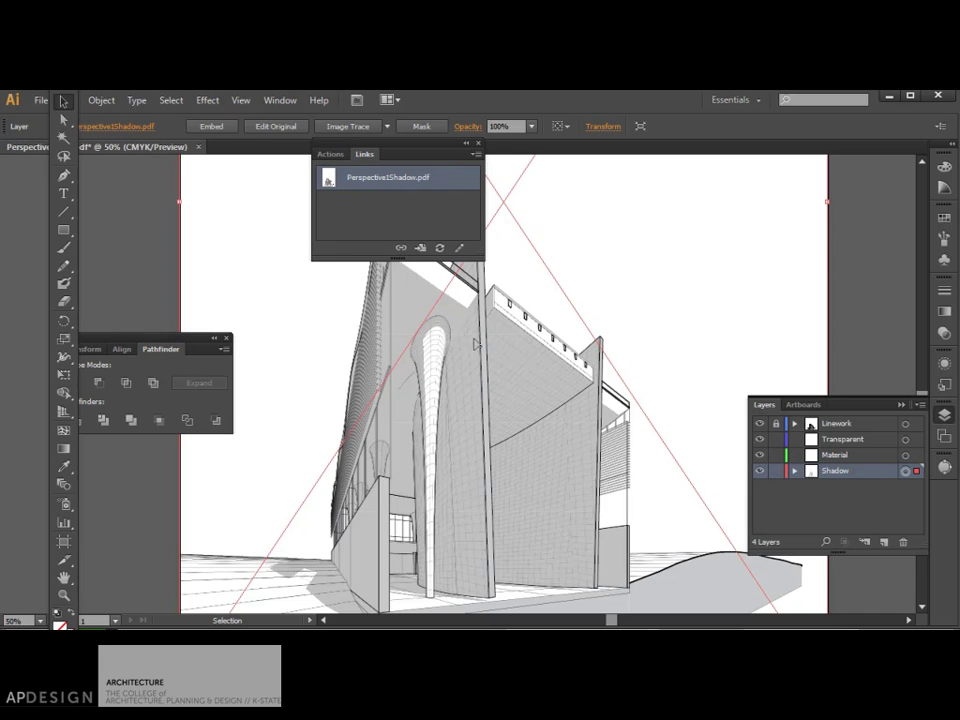
{"action": "scroll", "coordinate": [500, 350], "scroll_direction": "down", "scroll_amount": 4}
{"action": "key", "text": "ctrl+minus"}
{"action": "key", "text": "ctrl+minus"}
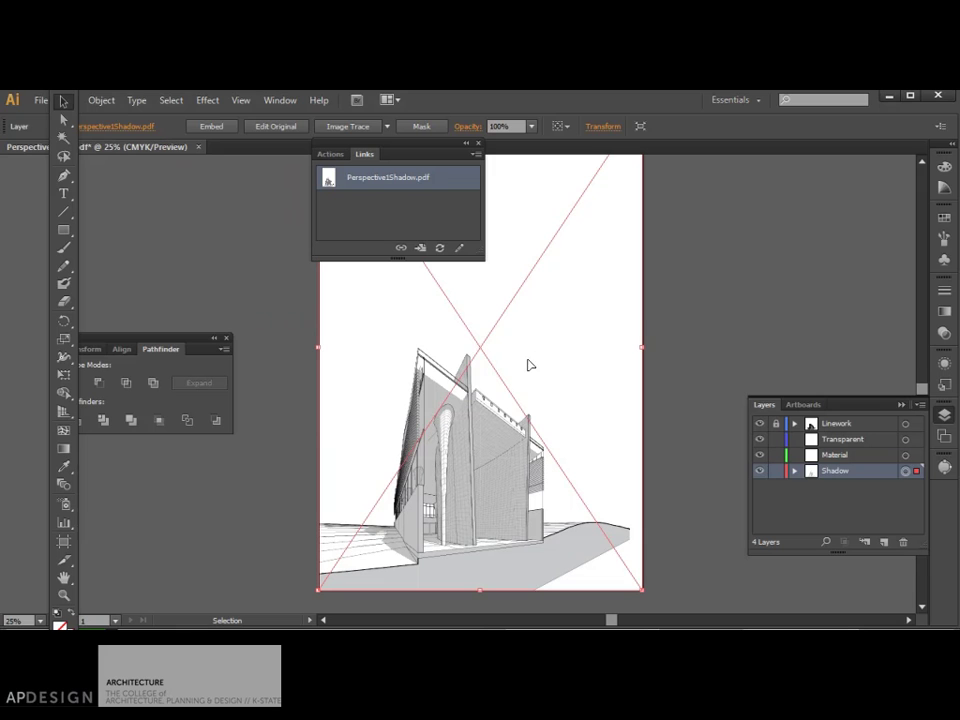
Step: Place SectionalPerspectiveCross.png as a linked image and drag it toward the lower right of the artboard
{"action": "left_click", "coordinate": [36, 100]}
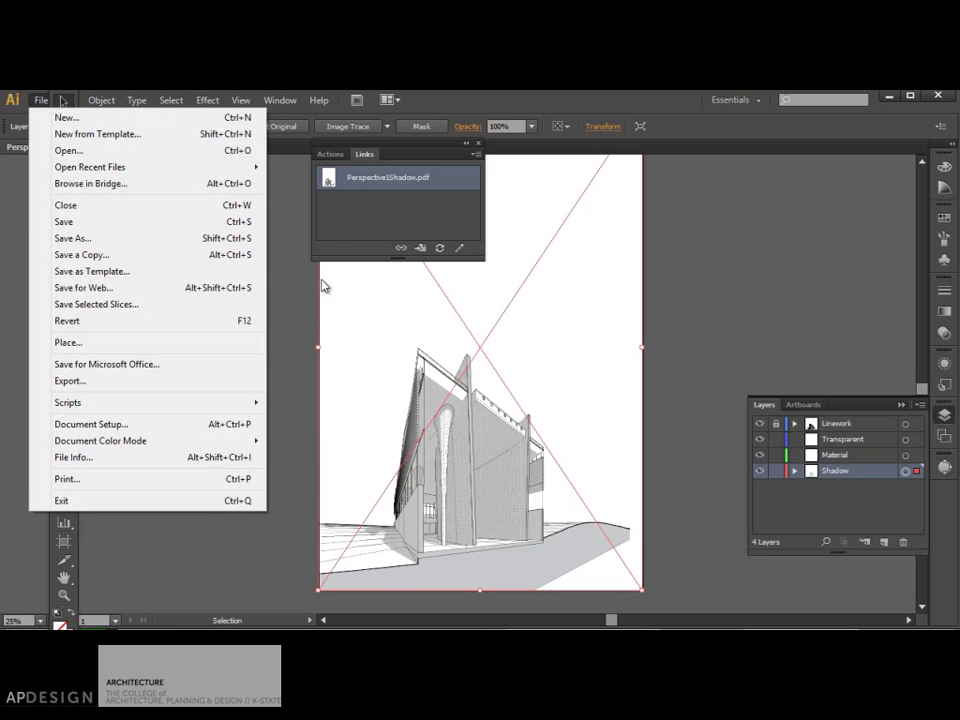
{"action": "left_click", "coordinate": [906, 455]}
{"action": "left_click", "coordinate": [720, 394]}
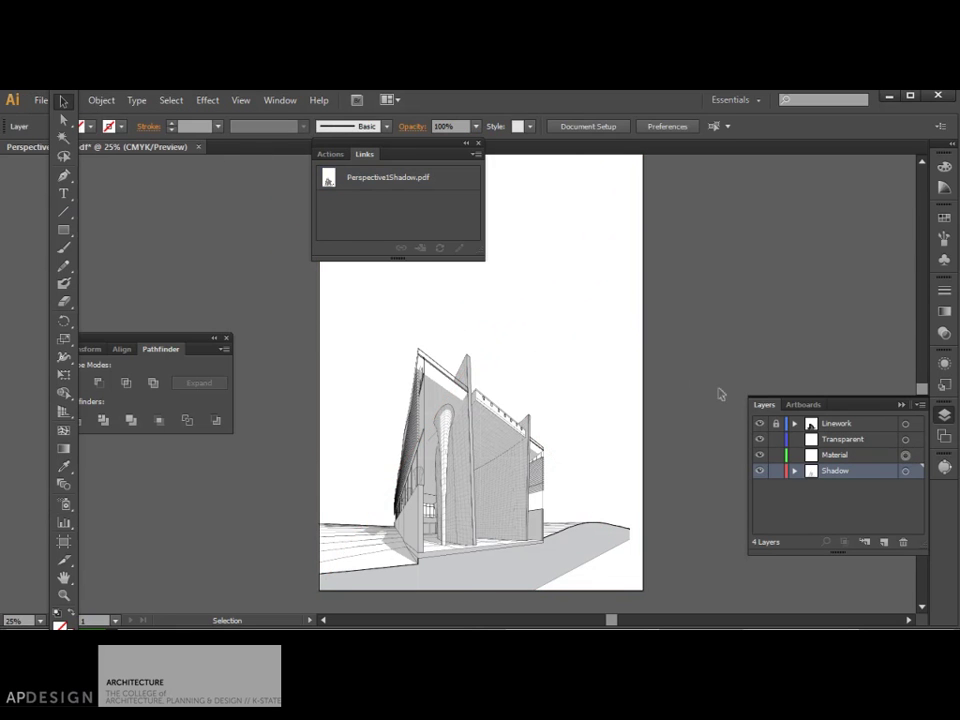
{"action": "left_click", "coordinate": [40, 101]}
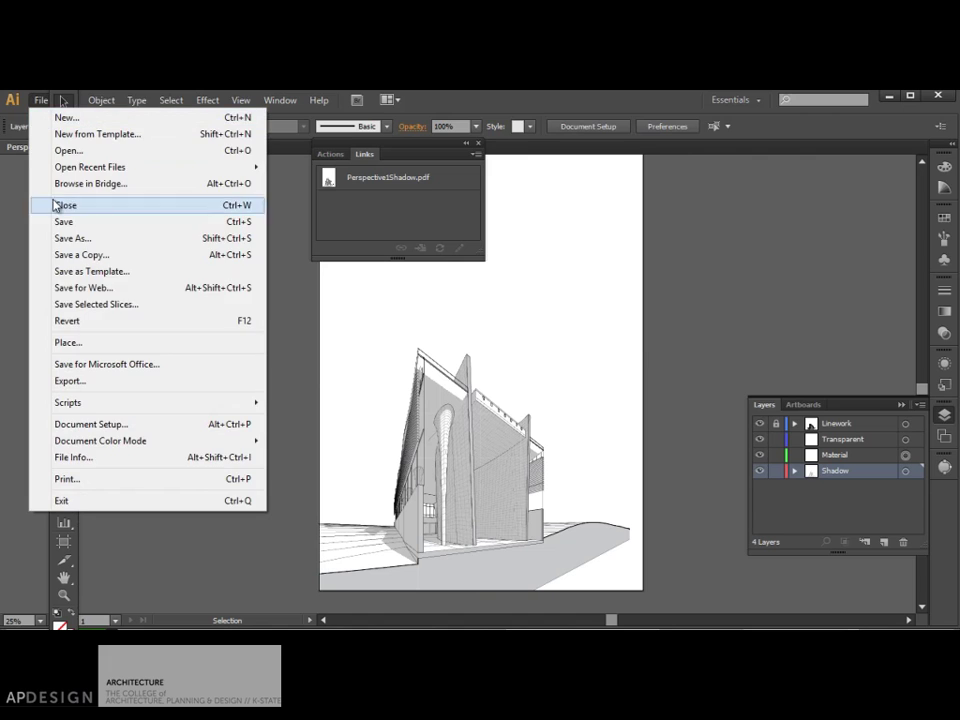
{"action": "left_click", "coordinate": [70, 340]}
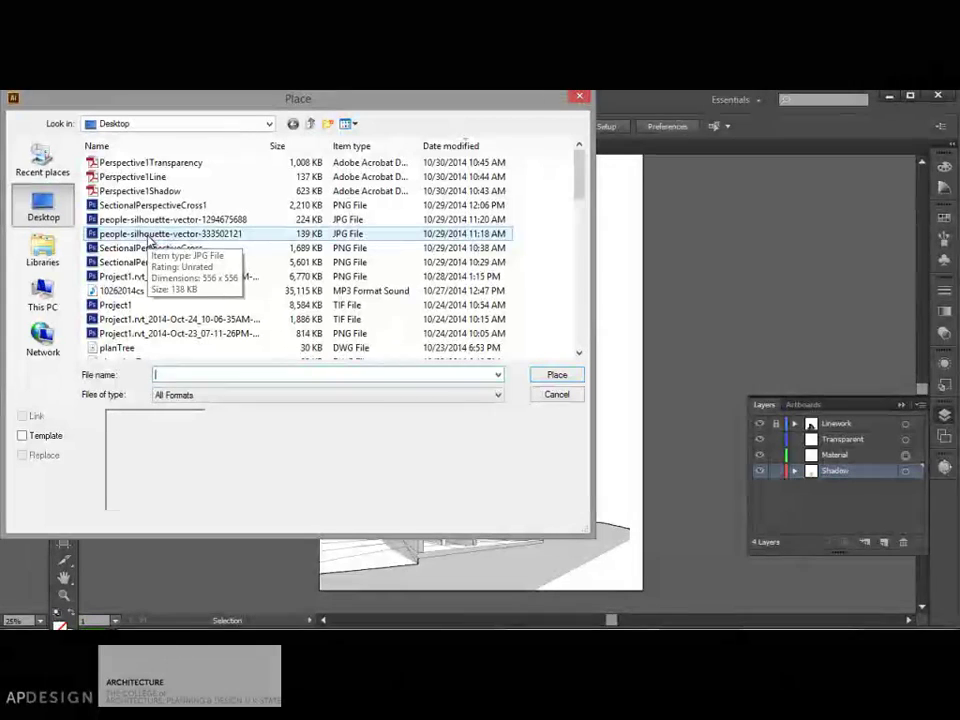
{"action": "left_click", "coordinate": [155, 206]}
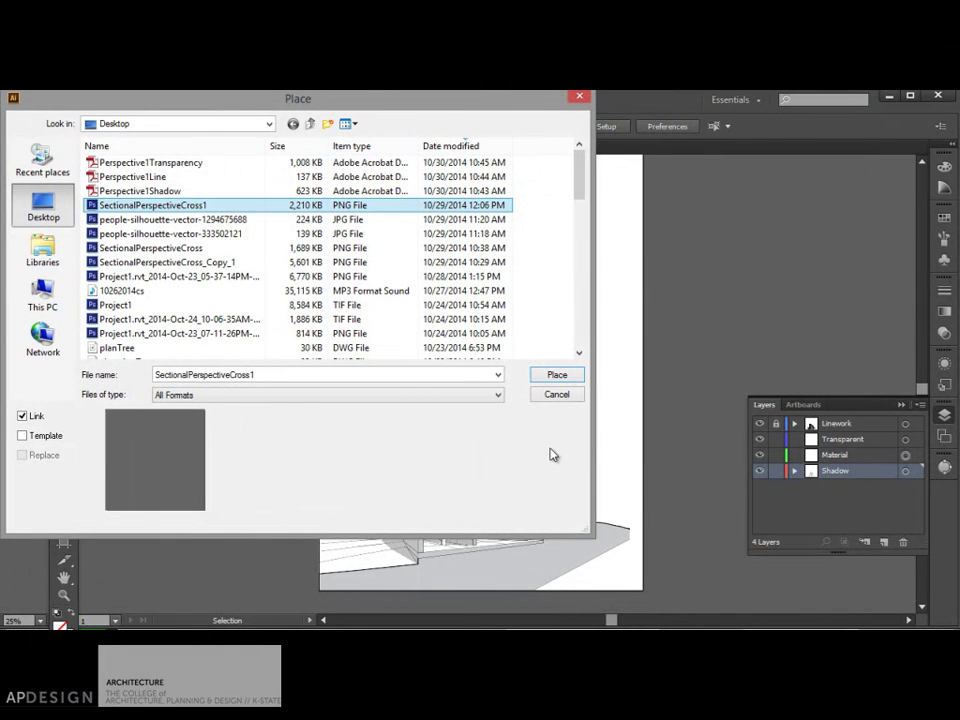
{"action": "left_click", "coordinate": [566, 397]}
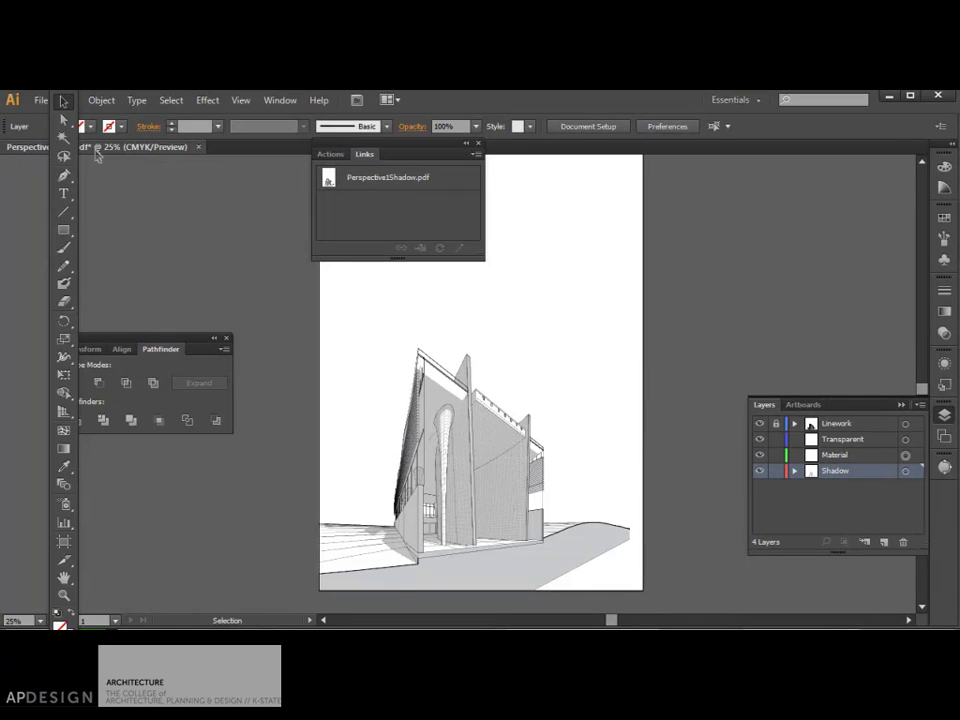
{"action": "key", "text": "ctrl+shift+p"}
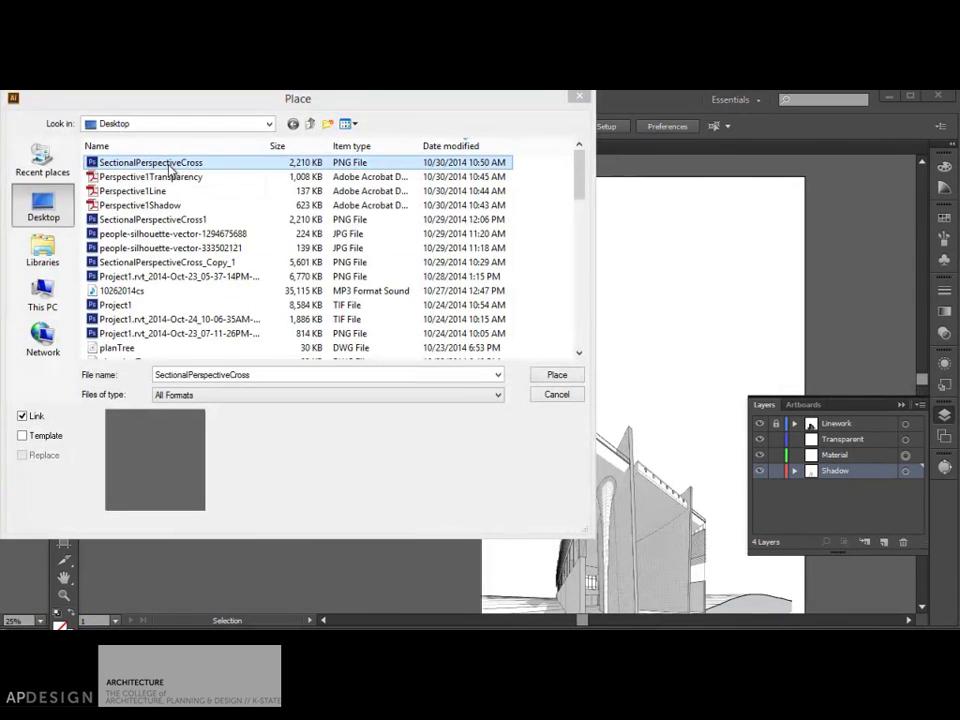
{"action": "double_click", "coordinate": [171, 169]}
{"action": "left_click_drag", "start_coordinate": [440, 430], "coordinate": [563, 583]}
Step: Enlarge the placed image by dragging its top-right corner with Free Transform
{"action": "key", "text": "e"}
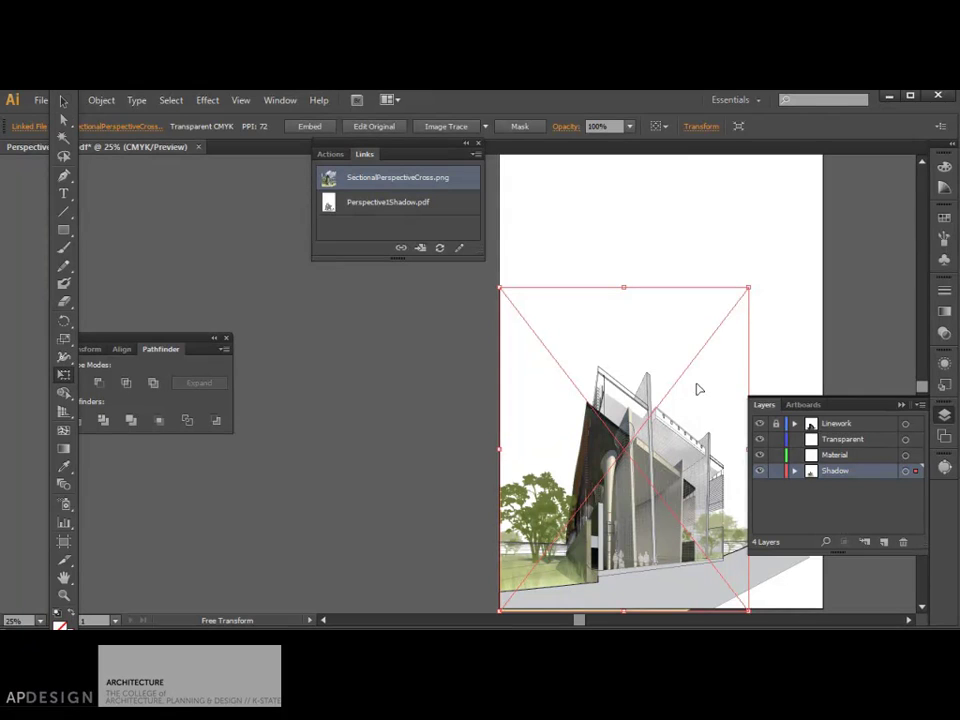
{"action": "left_click_drag", "start_coordinate": [745, 295], "coordinate": [787, 229]}
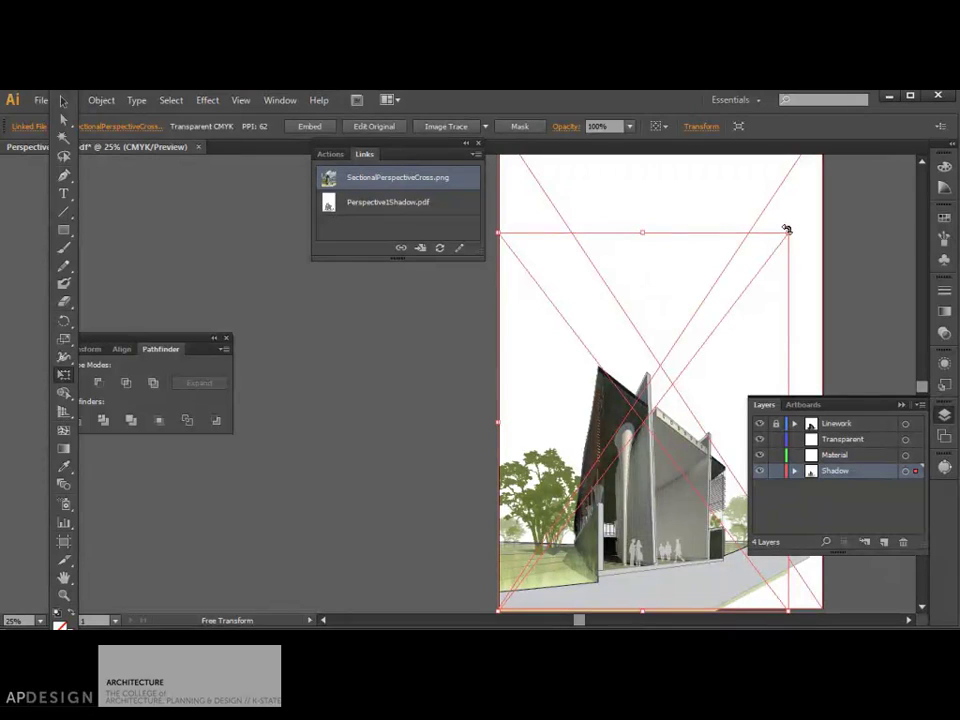
{"action": "scroll", "coordinate": [773, 225], "scroll_direction": "down", "scroll_amount": 5}
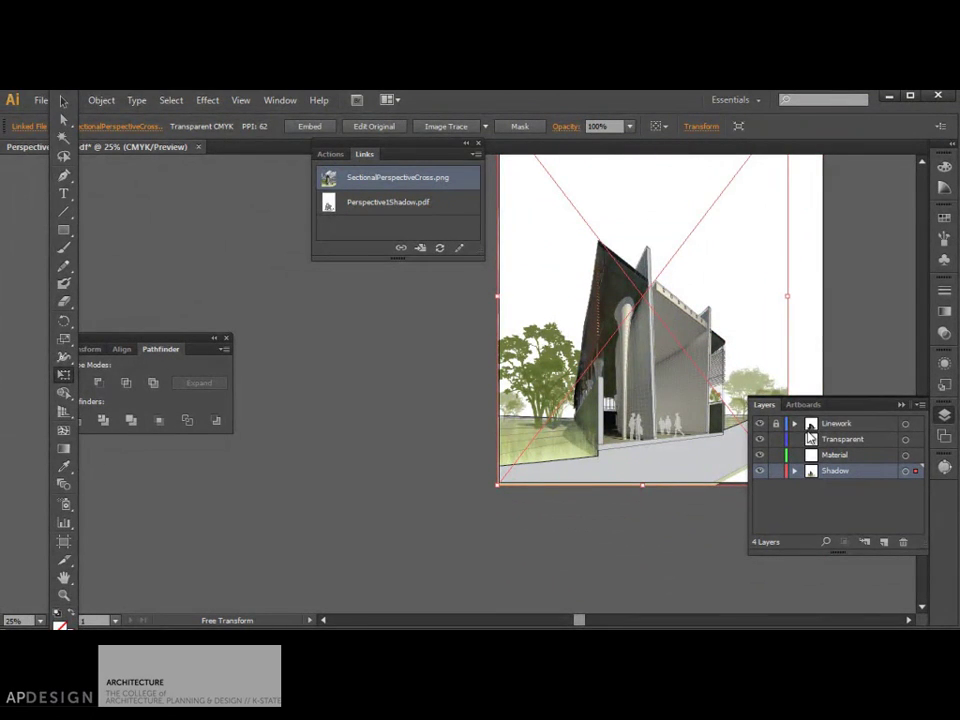
{"action": "left_click_drag", "start_coordinate": [845, 410], "coordinate": [499, 500]}
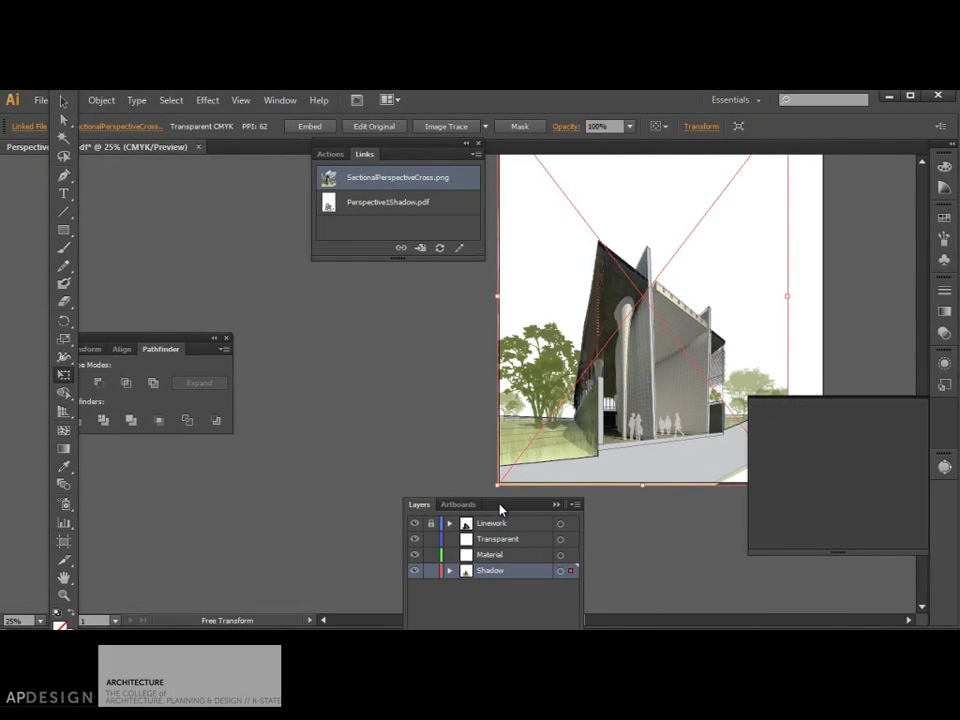
{"action": "scroll", "coordinate": [730, 482], "scroll_direction": "up", "scroll_amount": 4}
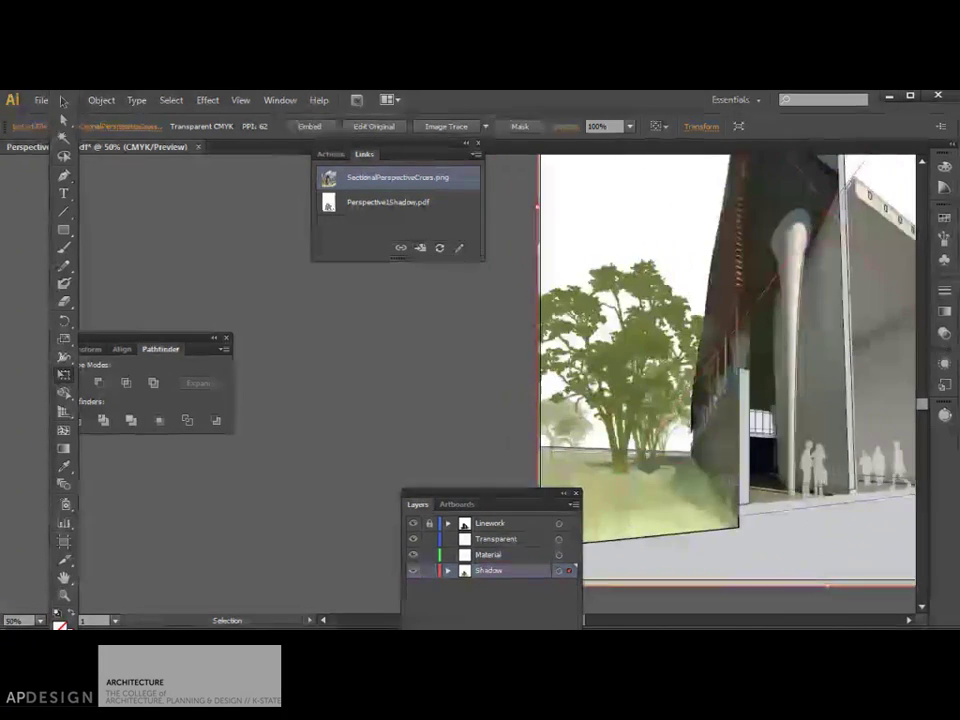
{"action": "scroll", "coordinate": [727, 481], "scroll_direction": "down", "scroll_amount": 1}
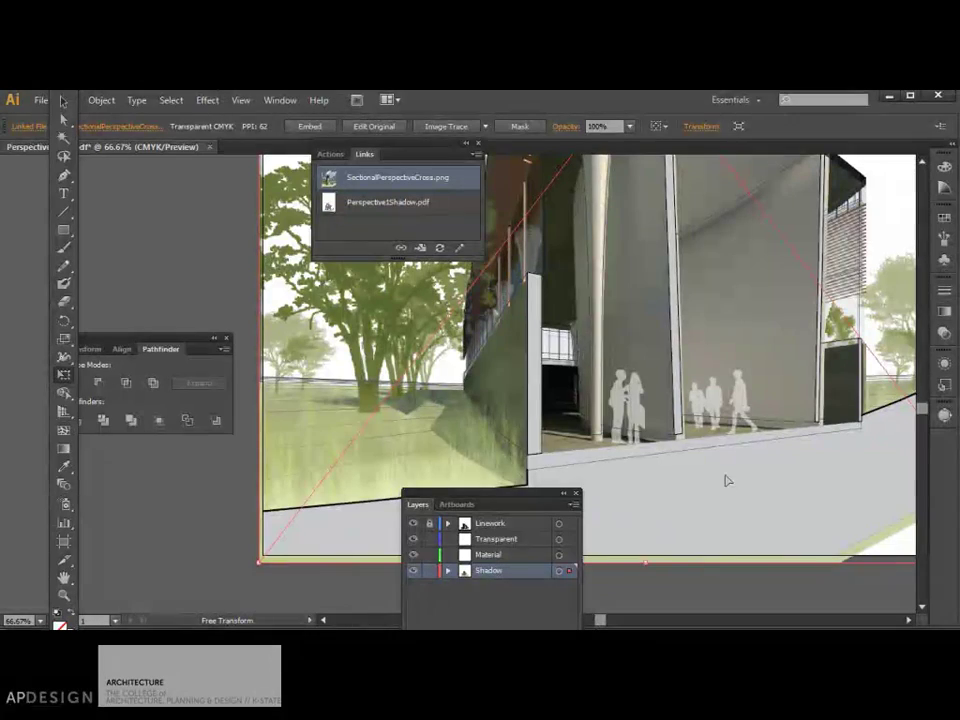
{"action": "scroll", "coordinate": [727, 481], "scroll_direction": "up", "scroll_amount": 3}
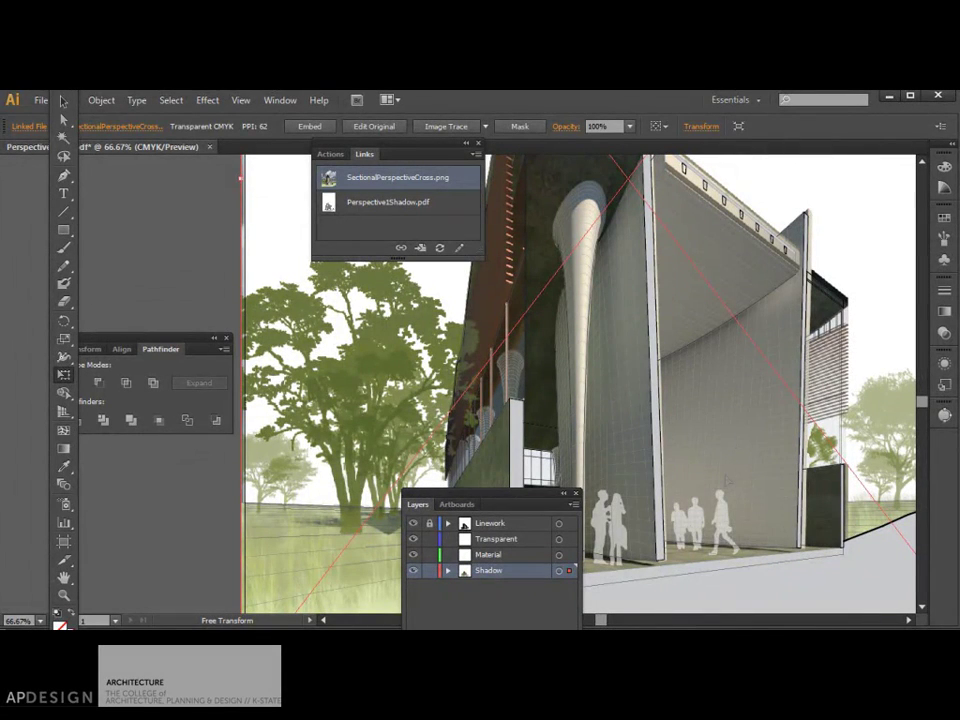
{"action": "scroll", "coordinate": [725, 480], "scroll_direction": "up", "scroll_amount": 10}
{"action": "scroll", "coordinate": [725, 480], "scroll_direction": "right", "scroll_amount": 10}
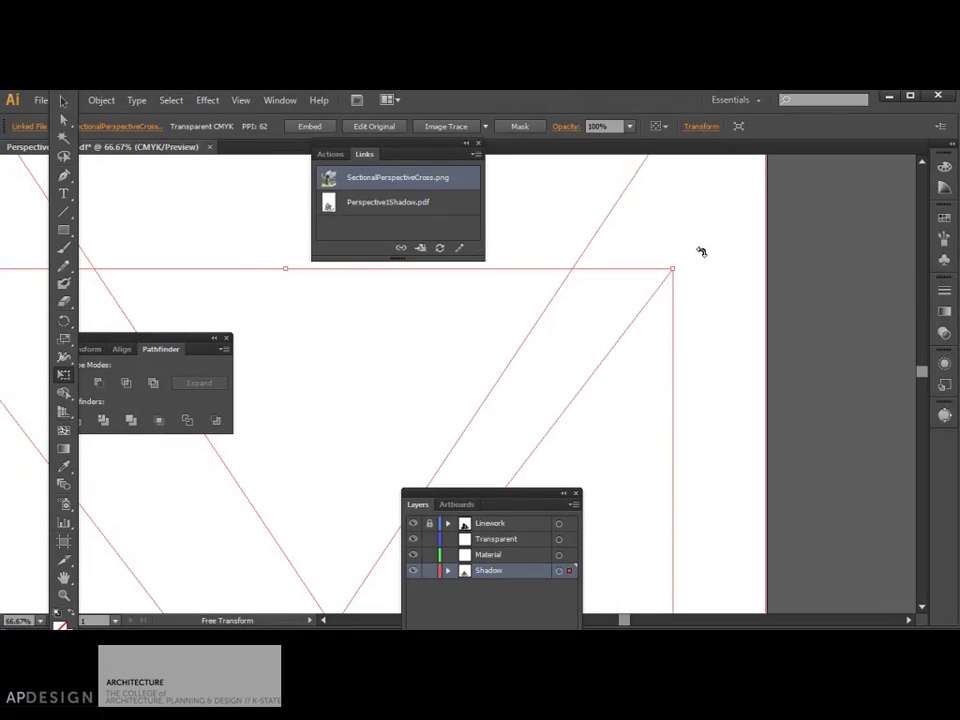
Step: Refine the top-right corner to fit the perspective, then make Transparent the working layer
{"action": "left_click", "coordinate": [671, 271]}
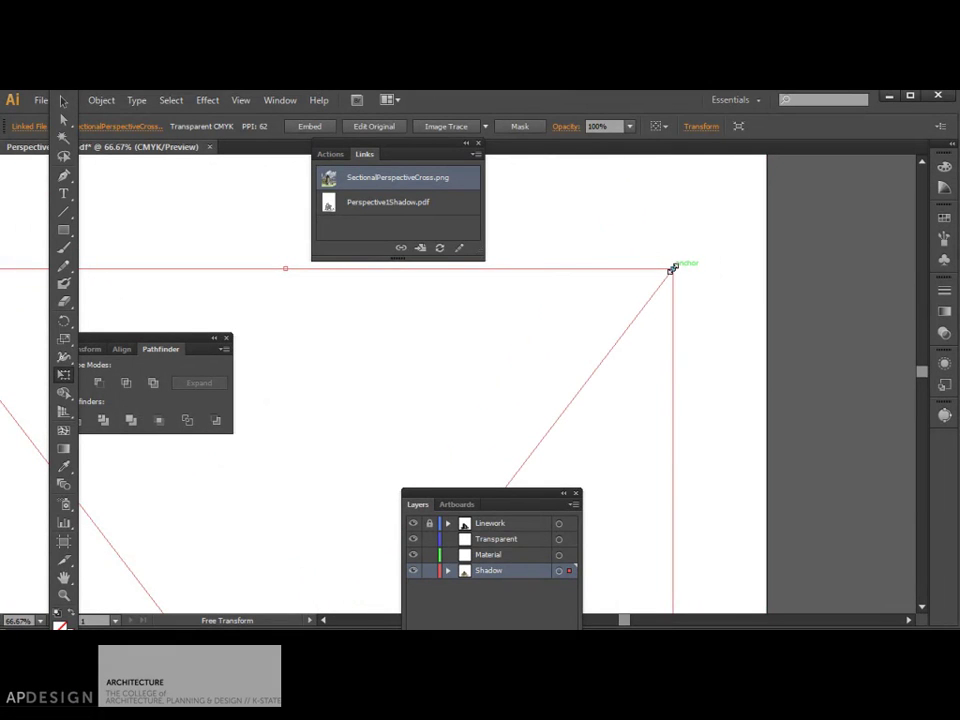
{"action": "left_click_drag", "start_coordinate": [671, 270], "coordinate": [669, 274]}
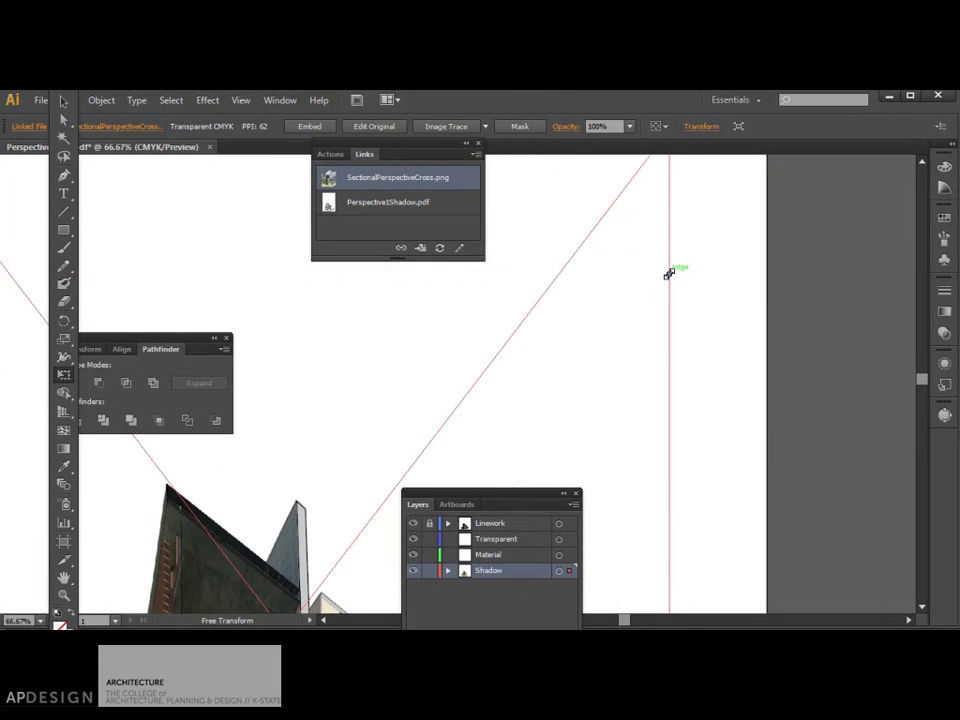
{"action": "scroll", "coordinate": [669, 274], "scroll_direction": "down", "scroll_amount": 5}
{"action": "scroll", "coordinate": [669, 274], "scroll_direction": "left", "scroll_amount": 2}
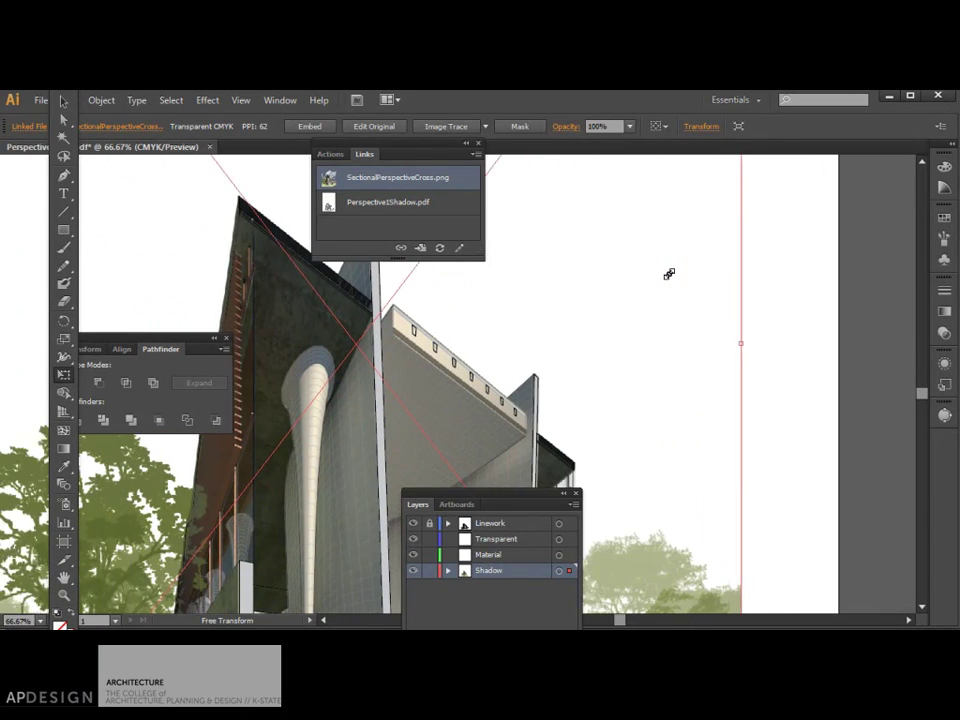
{"action": "scroll", "coordinate": [669, 274], "scroll_direction": "left", "scroll_amount": 2}
{"action": "scroll", "coordinate": [669, 274], "scroll_direction": "up", "scroll_amount": 4}
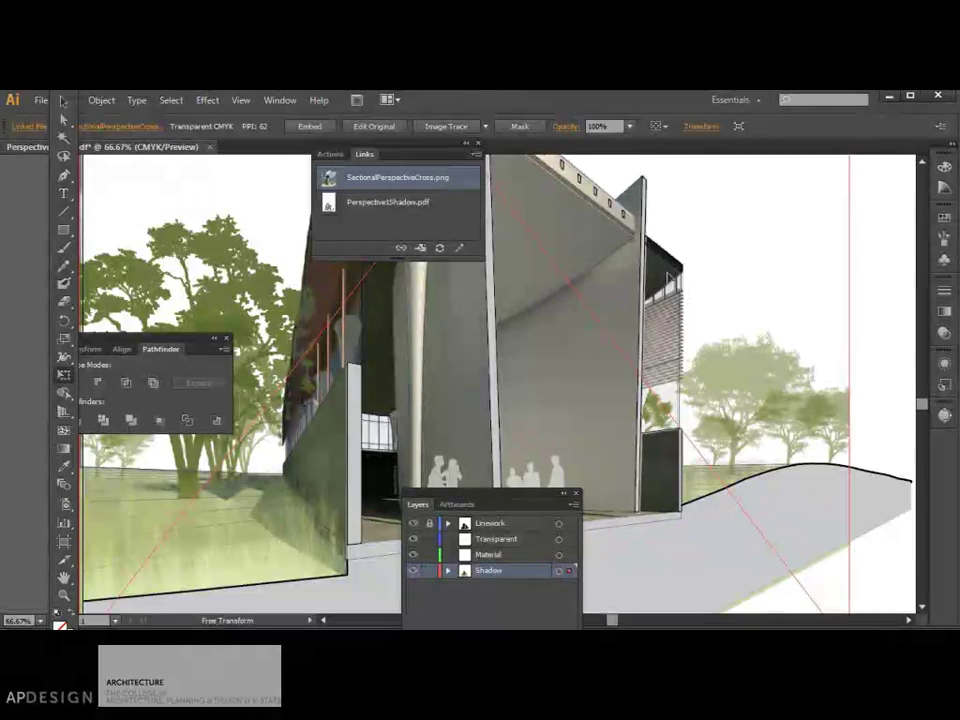
{"action": "scroll", "coordinate": [669, 279], "scroll_direction": "up", "scroll_amount": 5}
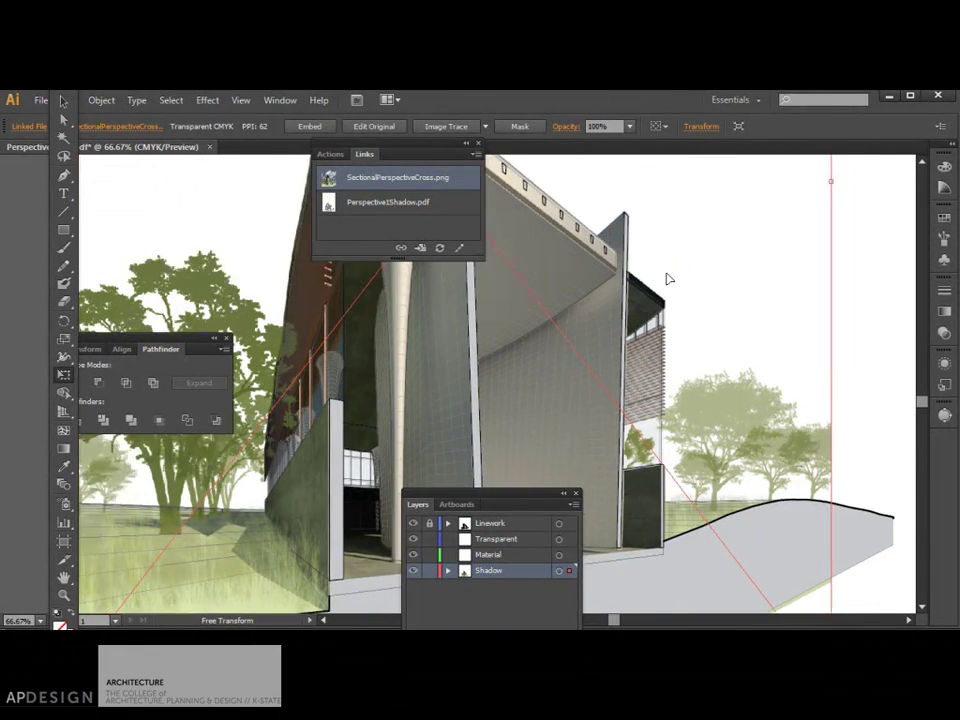
{"action": "scroll", "coordinate": [669, 279], "scroll_direction": "down", "scroll_amount": 5}
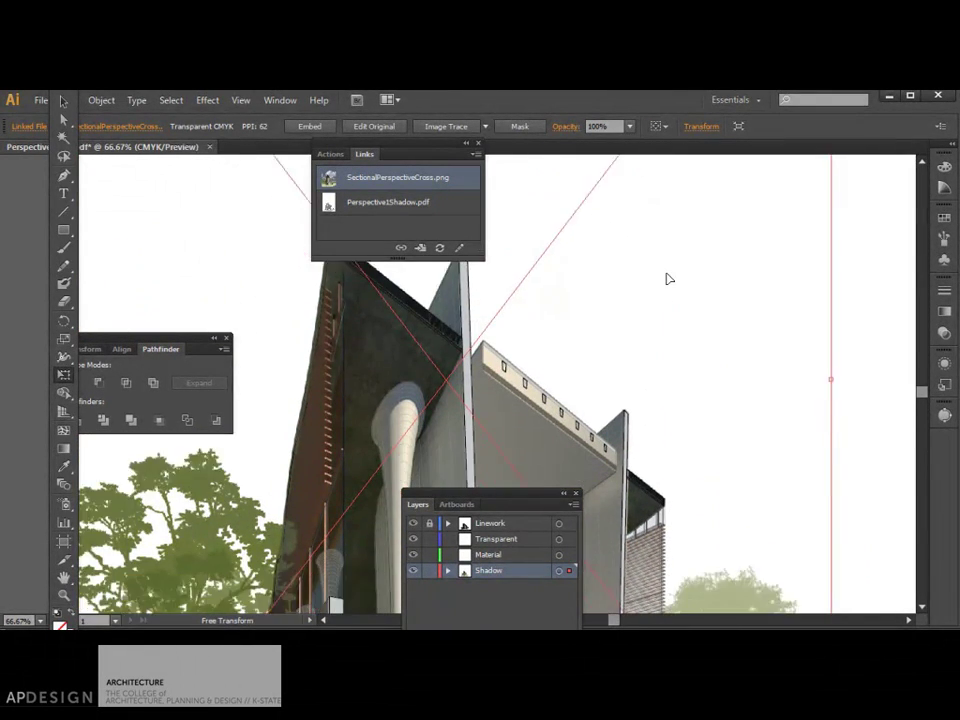
{"action": "scroll", "coordinate": [669, 279], "scroll_direction": "left", "scroll_amount": 2}
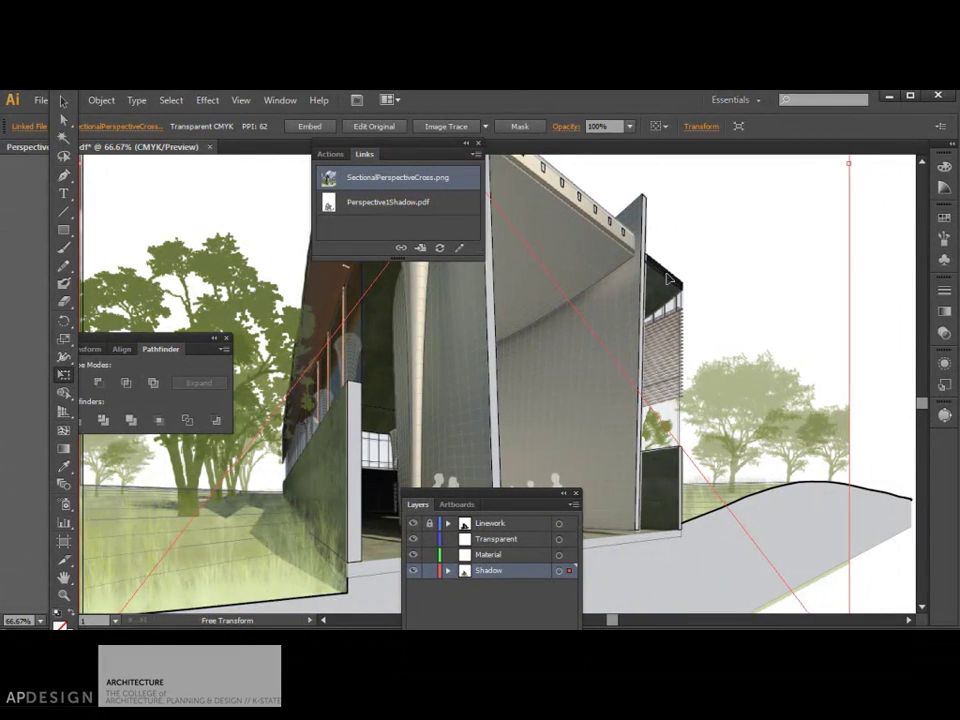
{"action": "scroll", "coordinate": [669, 279], "scroll_direction": "up", "scroll_amount": 5}
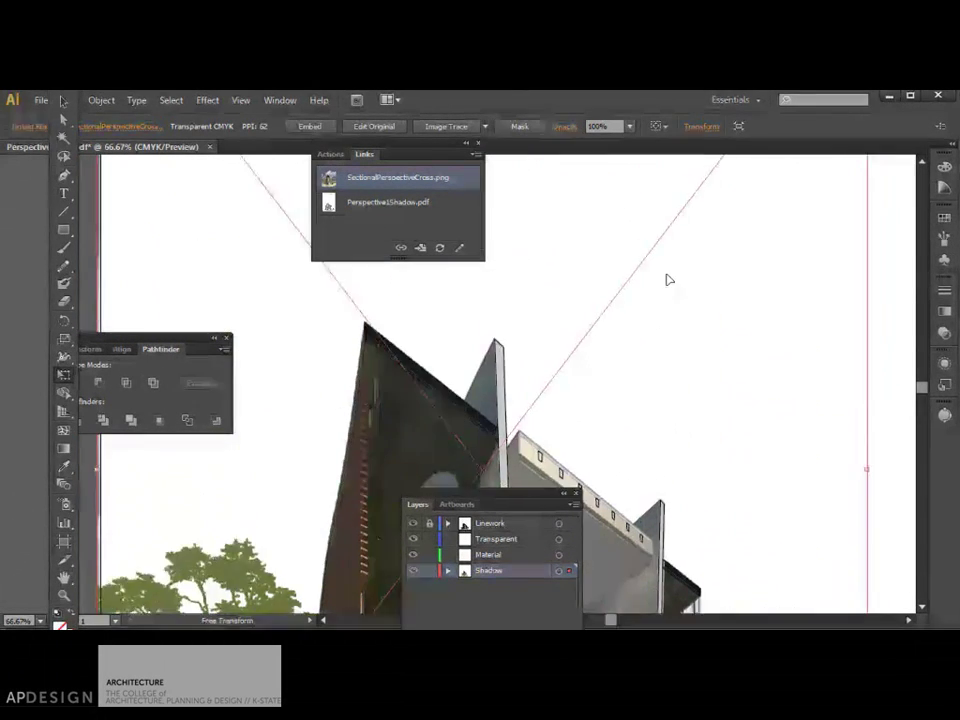
{"action": "scroll", "coordinate": [666, 279], "scroll_direction": "right", "scroll_amount": 4}
{"action": "left_click_drag", "start_coordinate": [812, 185], "coordinate": [812, 187]}
{"action": "scroll", "coordinate": [787, 209], "scroll_direction": "down", "scroll_amount": 2}
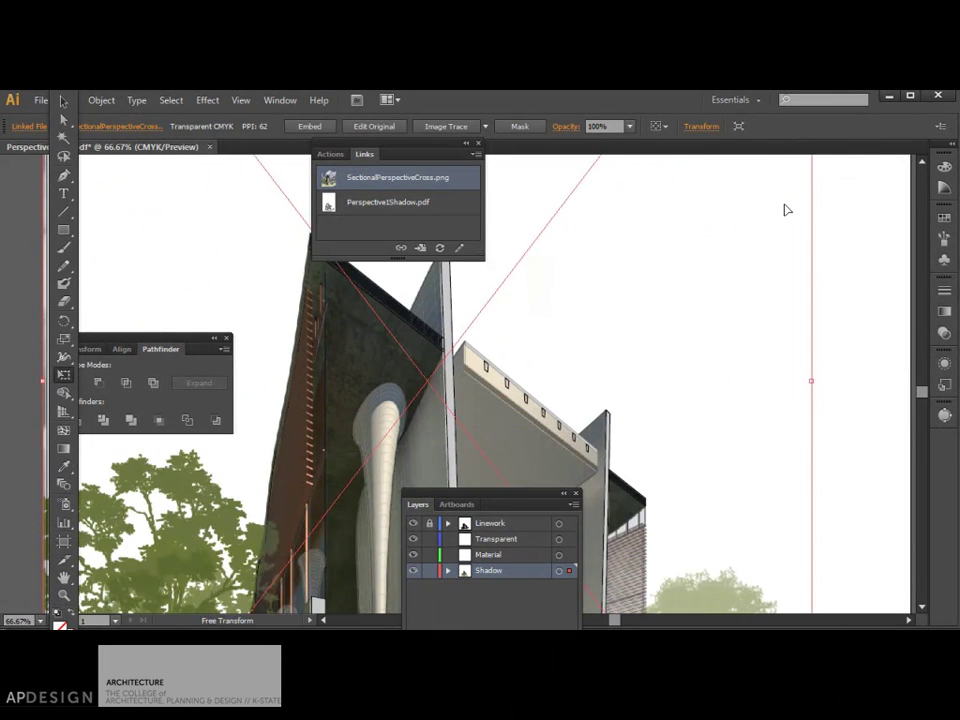
{"action": "scroll", "coordinate": [787, 209], "scroll_direction": "up", "scroll_amount": 2}
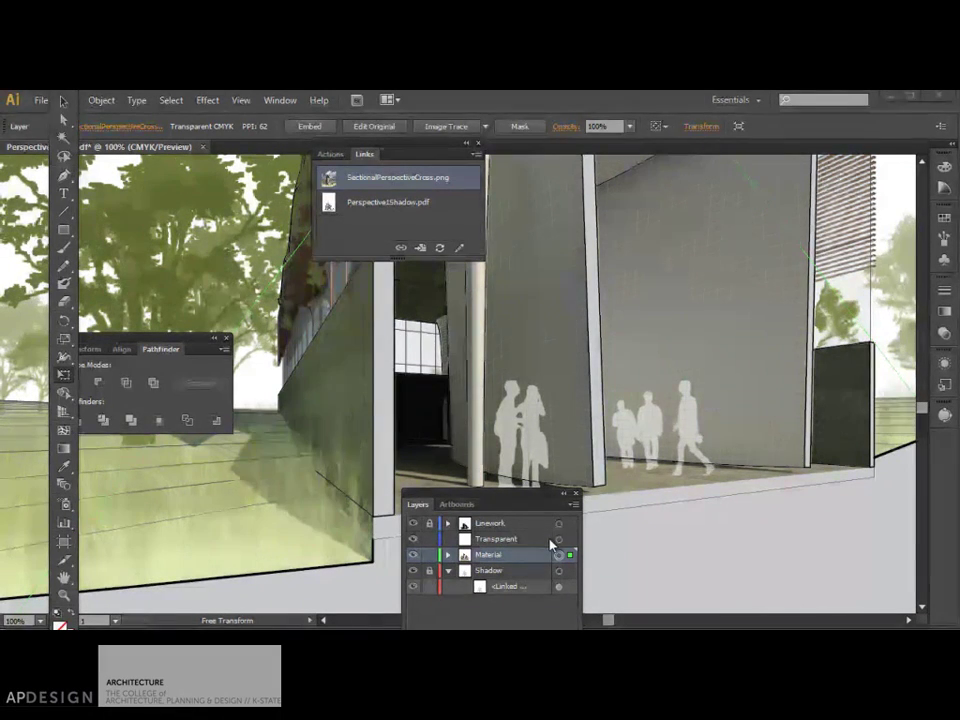
{"action": "left_click", "coordinate": [558, 539]}
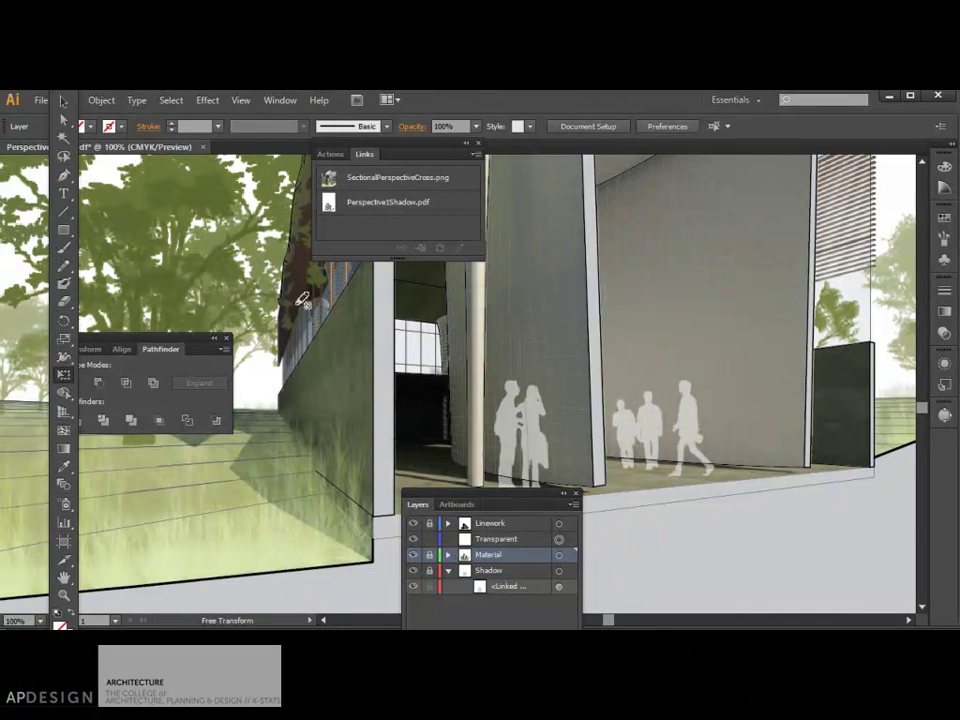
{"action": "left_click", "coordinate": [540, 541]}
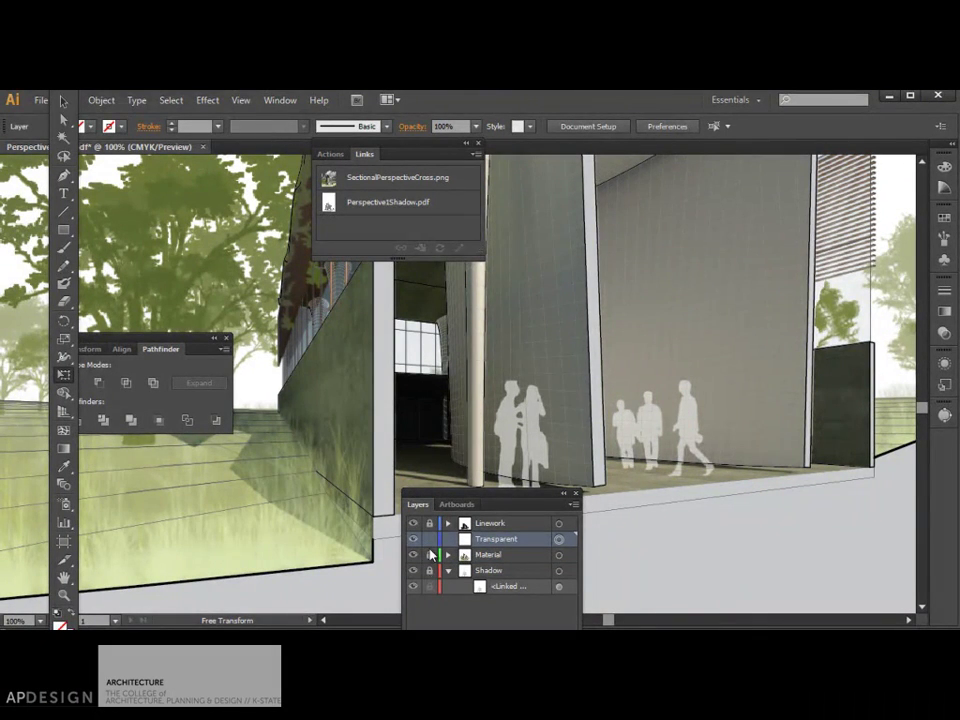
Step: Place Perspective1Transparency.pdf on the Transparent layer and nudge it into alignment with the artboard
{"action": "left_click", "coordinate": [40, 100]}
{"action": "left_click", "coordinate": [70, 342]}
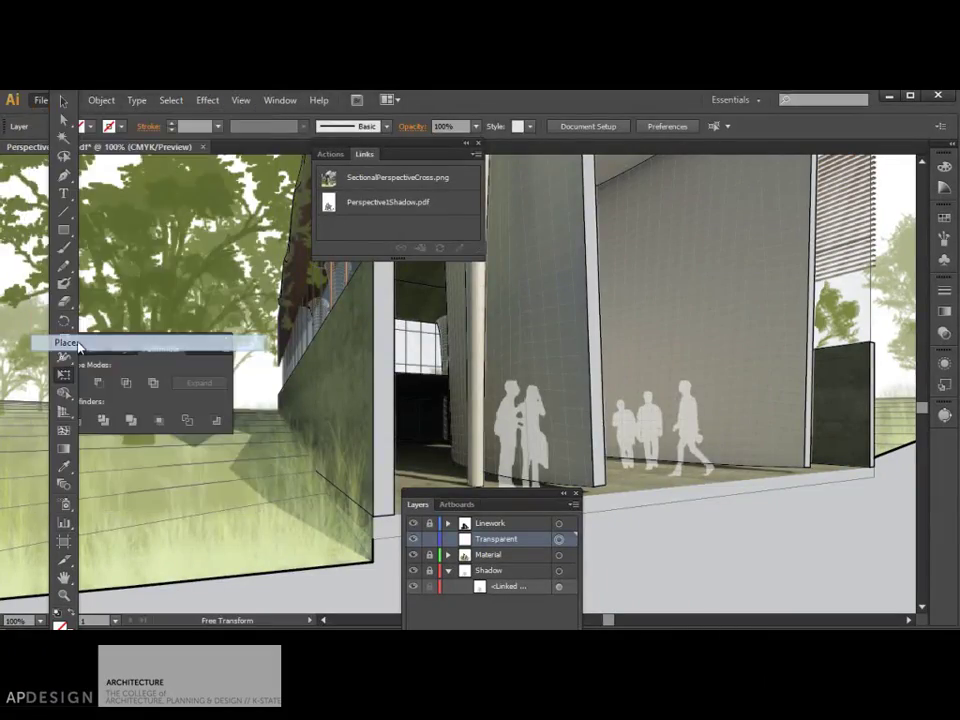
{"action": "double_click", "coordinate": [160, 180]}
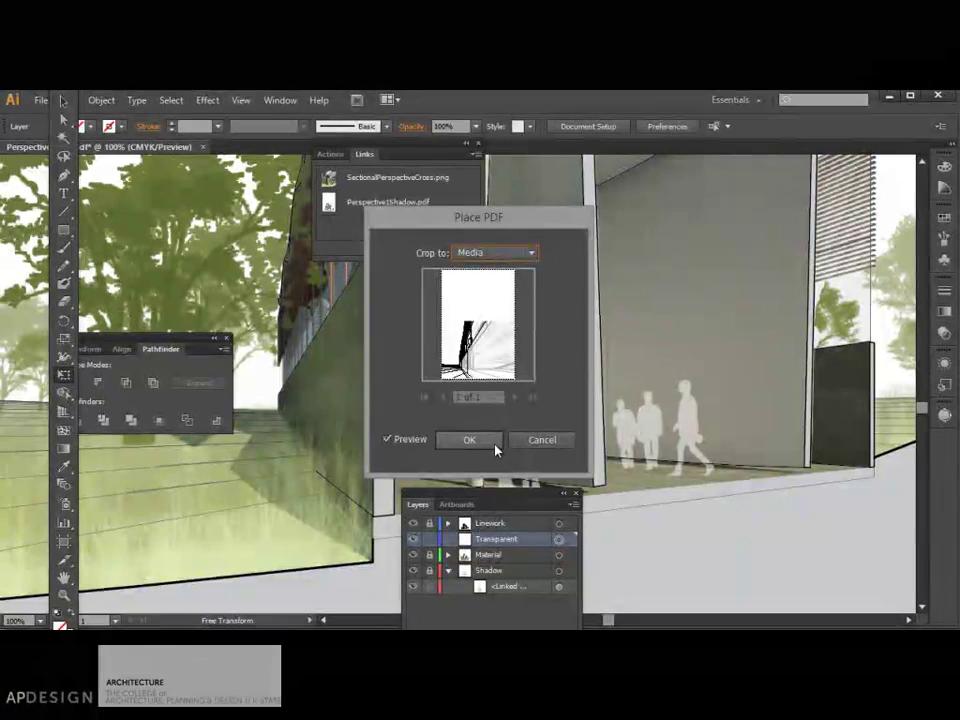
{"action": "left_click", "coordinate": [469, 440]}
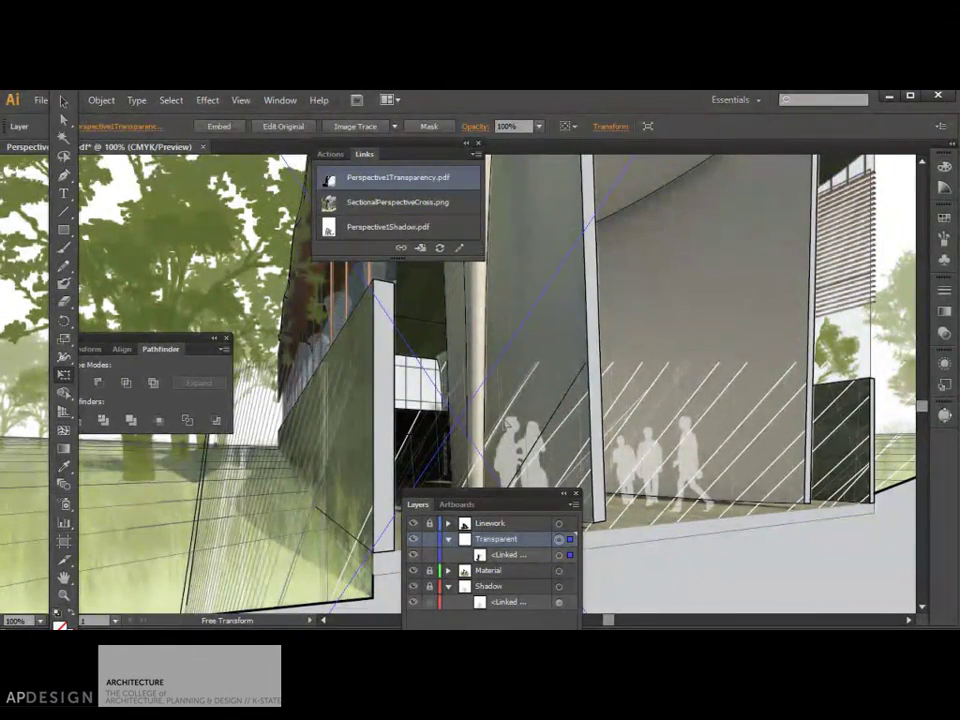
{"action": "key", "text": "ctrl+minus"}
{"action": "key", "text": "ctrl+minus"}
{"action": "key", "text": "ctrl+minus"}
{"action": "key", "text": "ctrl+minus"}
{"action": "key", "text": "ctrl+minus"}
{"action": "key", "text": "ctrl+minus"}
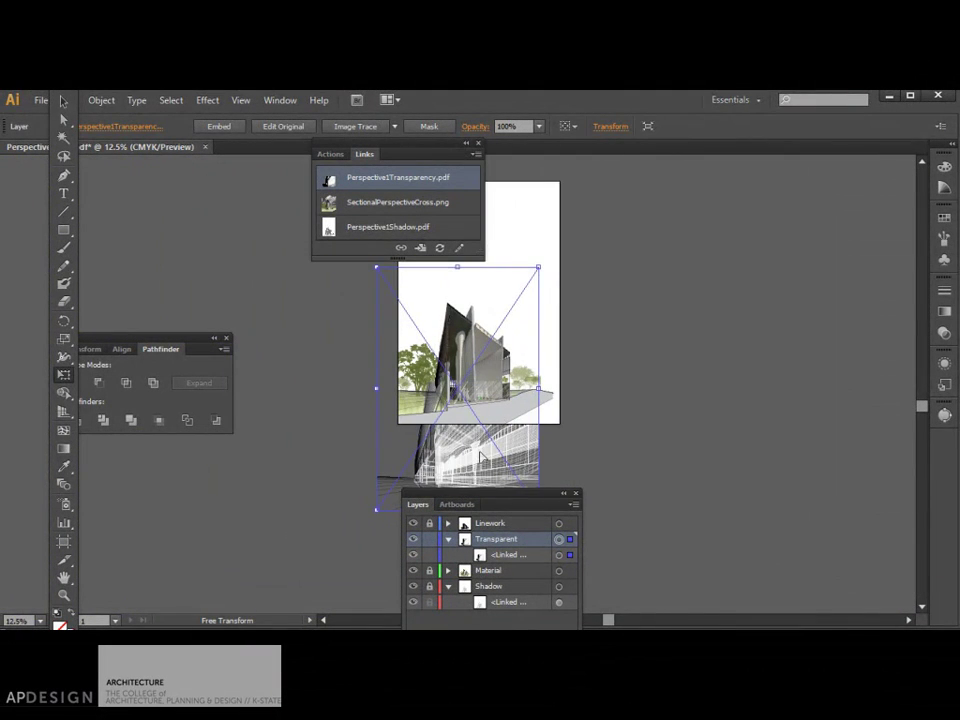
{"action": "left_click_drag", "start_coordinate": [481, 456], "coordinate": [502, 346]}
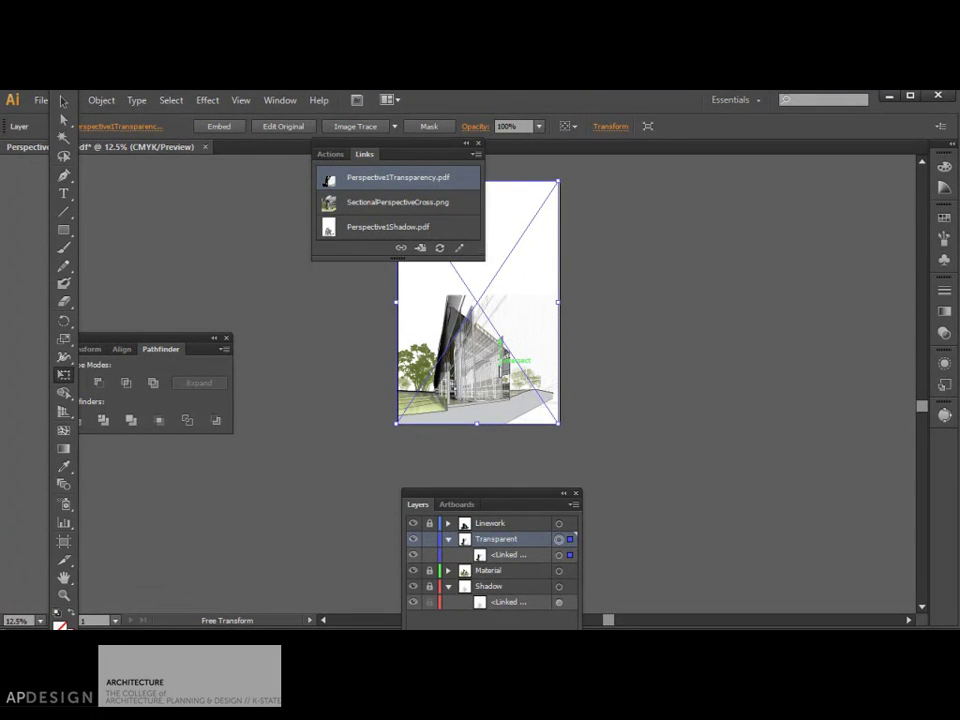
{"action": "left_click_drag", "start_coordinate": [502, 348], "coordinate": [504, 366]}
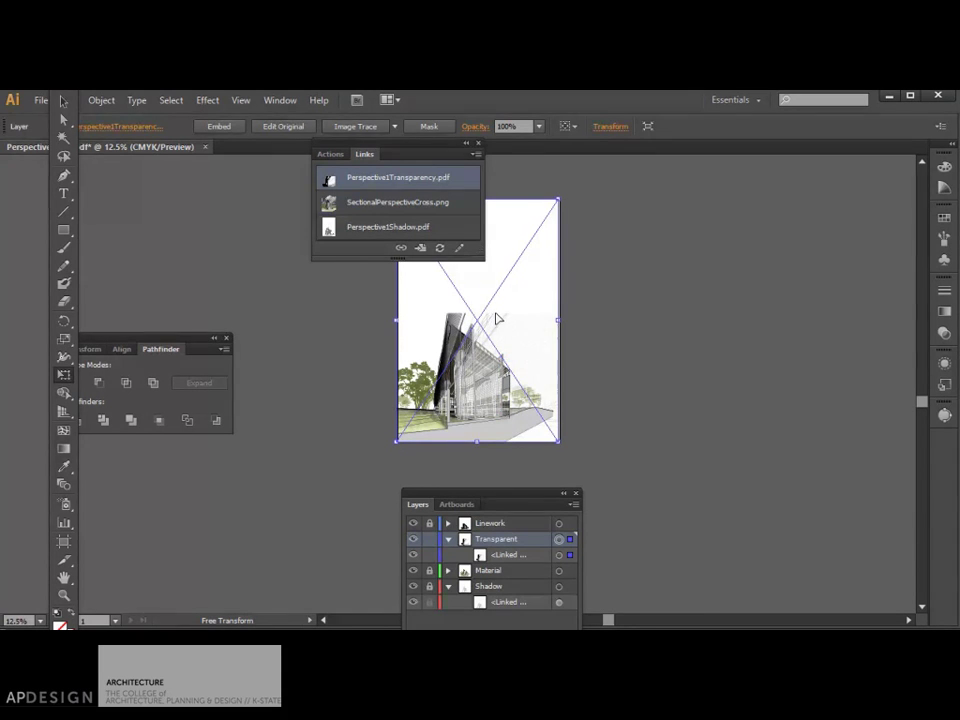
{"action": "left_click_drag", "start_coordinate": [439, 158], "coordinate": [312, 171]}
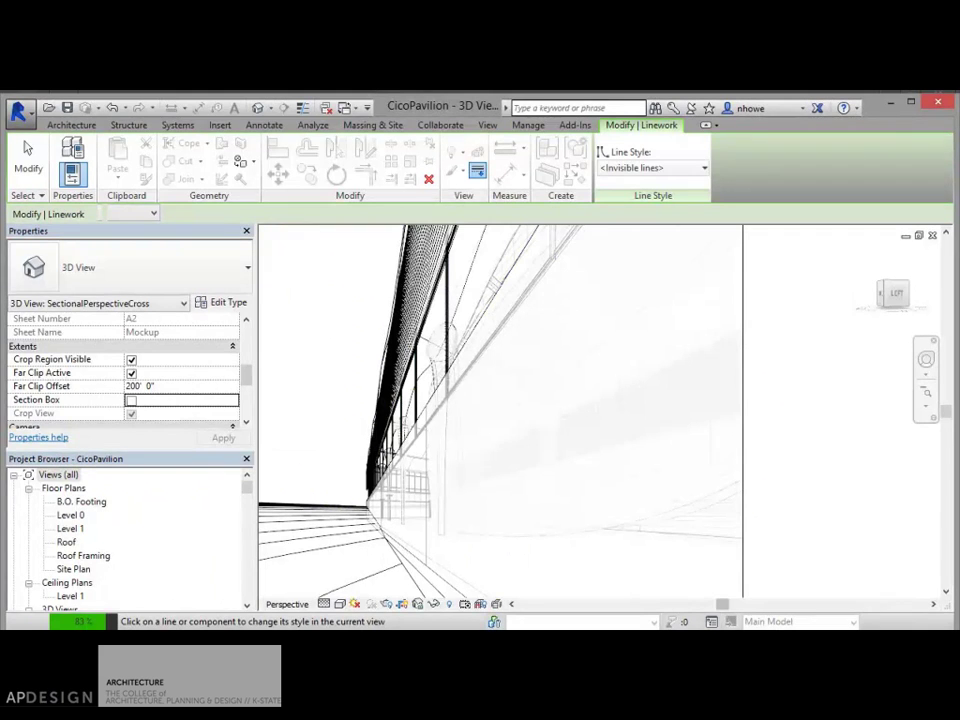
Step: Drag the perspective view's crop region top grip upward to show more
{"action": "scroll", "coordinate": [786, 484], "scroll_direction": "down", "scroll_amount": 2}
{"action": "scroll", "coordinate": [781, 484], "scroll_direction": "down", "scroll_amount": 3}
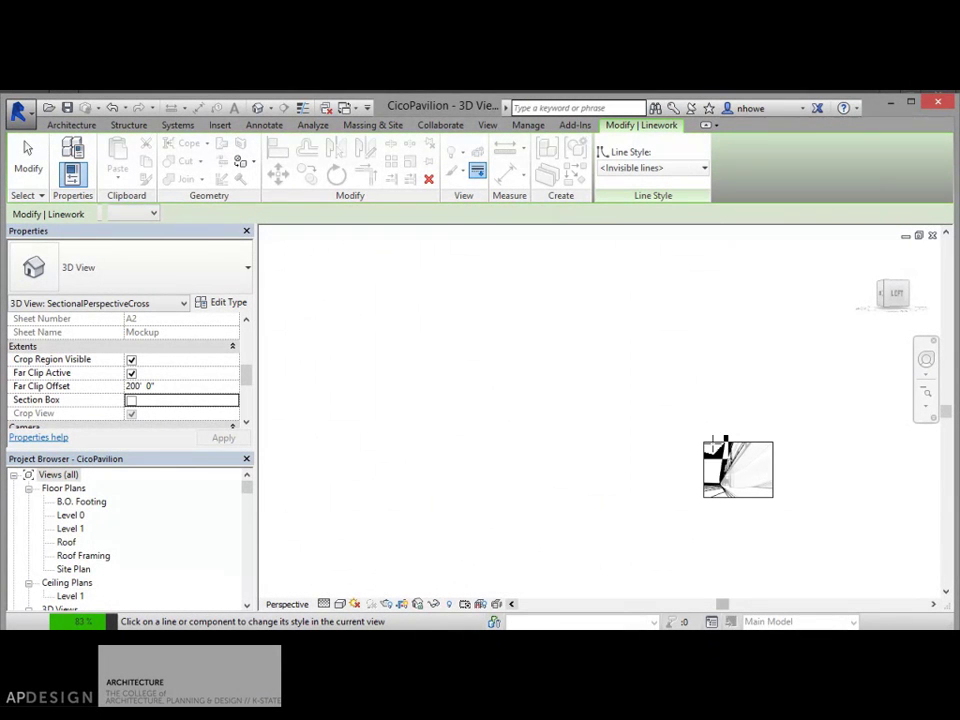
{"action": "left_click", "coordinate": [33, 168]}
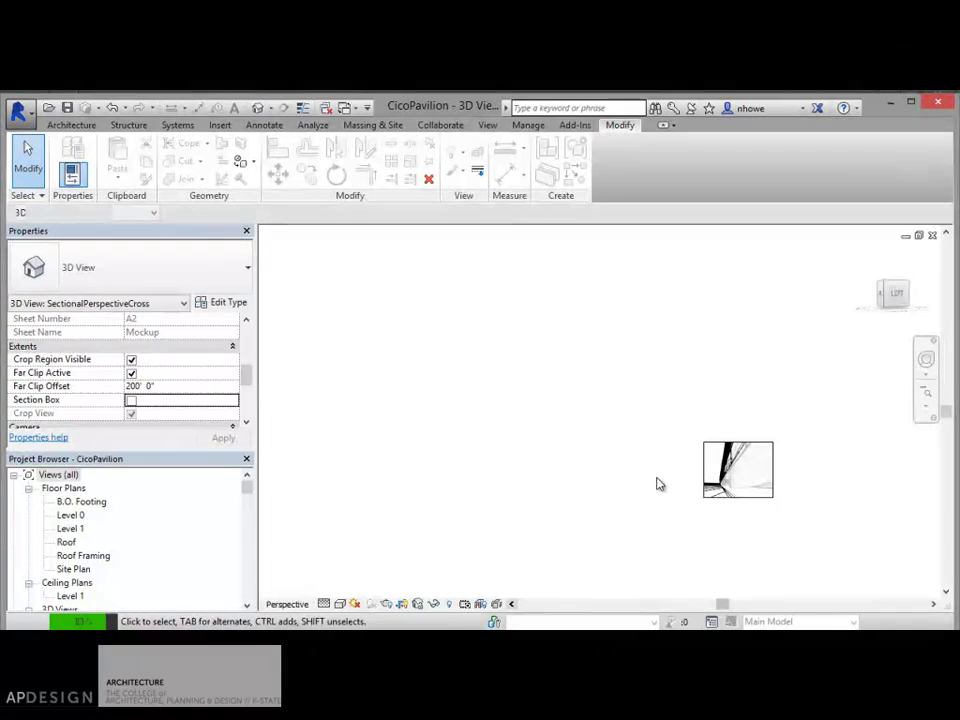
{"action": "left_click", "coordinate": [735, 443]}
{"action": "left_click_drag", "start_coordinate": [740, 443], "coordinate": [739, 388]}
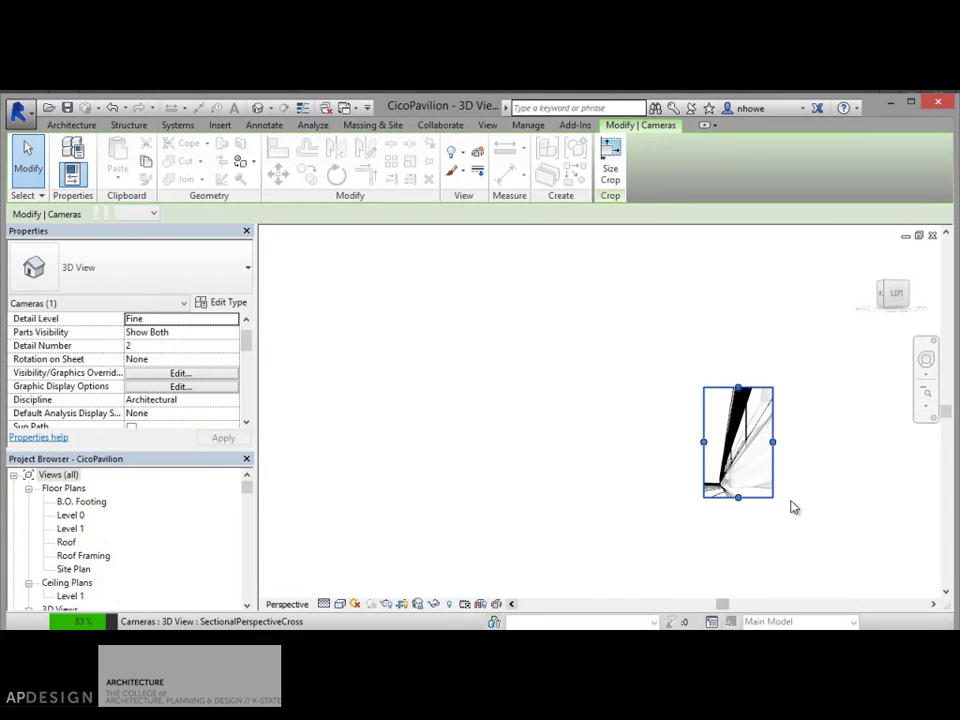
{"action": "left_click", "coordinate": [505, 376]}
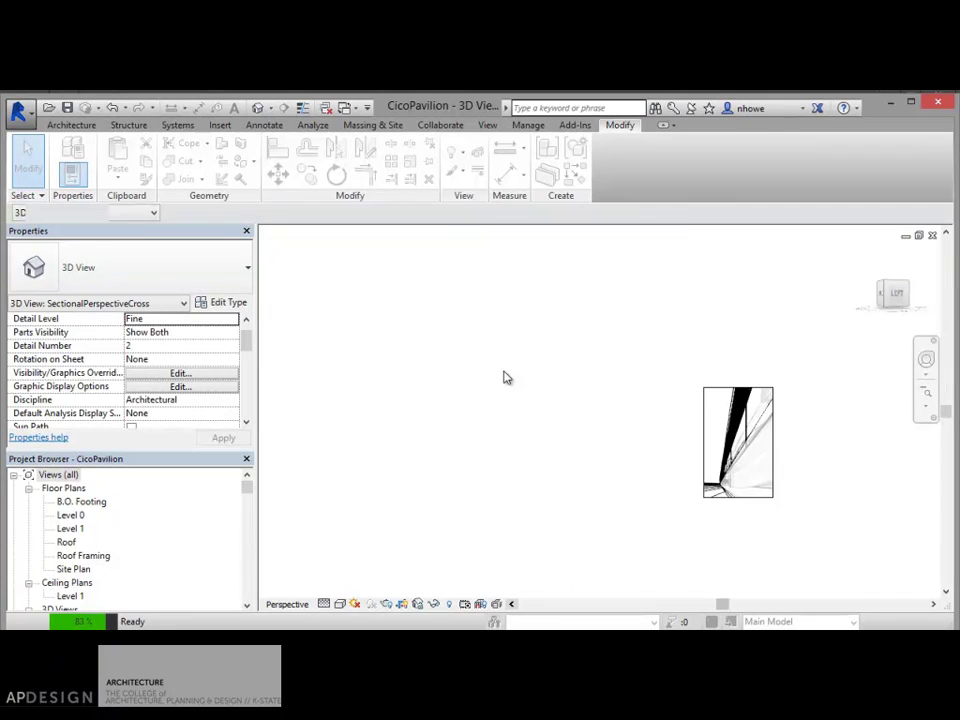
Step: Print the view to PDF, overwriting Perspective1Transparency.pdf
{"action": "key", "text": "ctrl+p"}
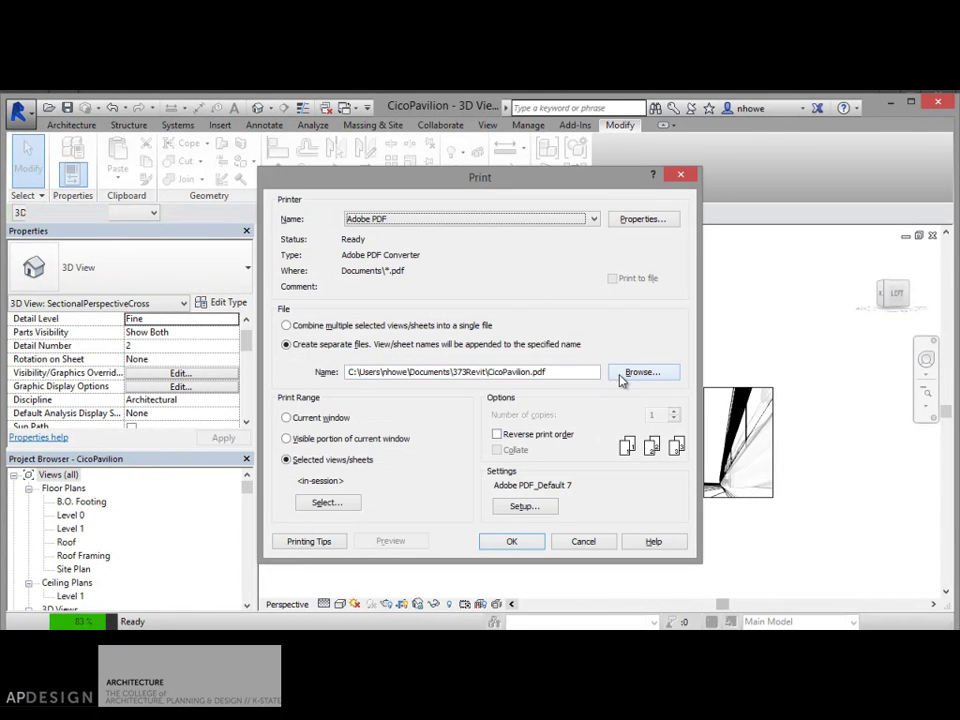
{"action": "left_click", "coordinate": [540, 541]}
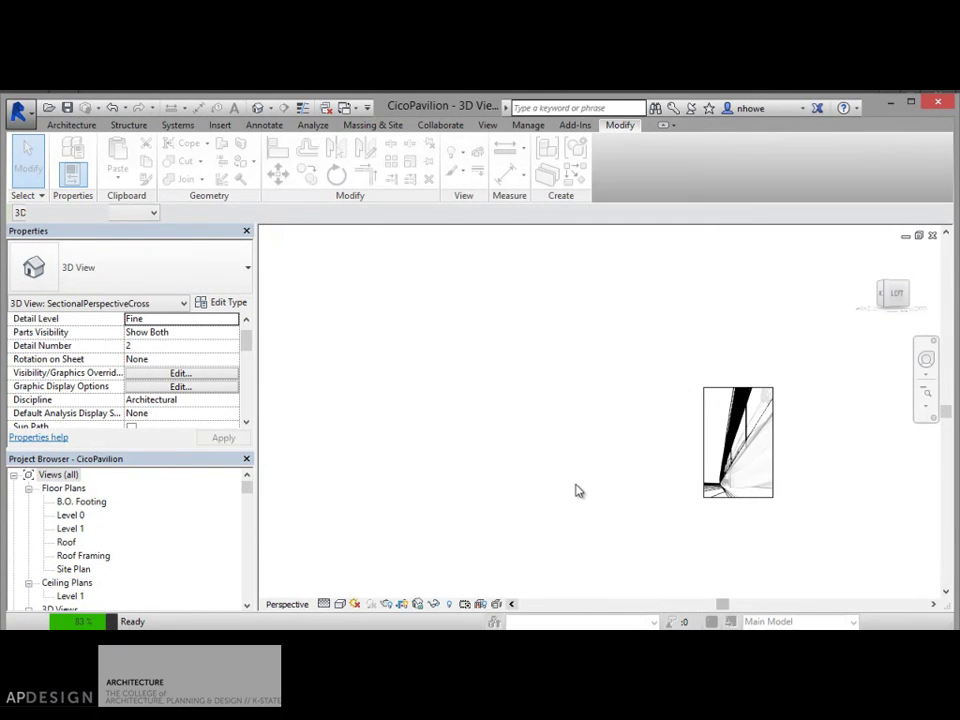
{"action": "left_click", "coordinate": [735, 362]}
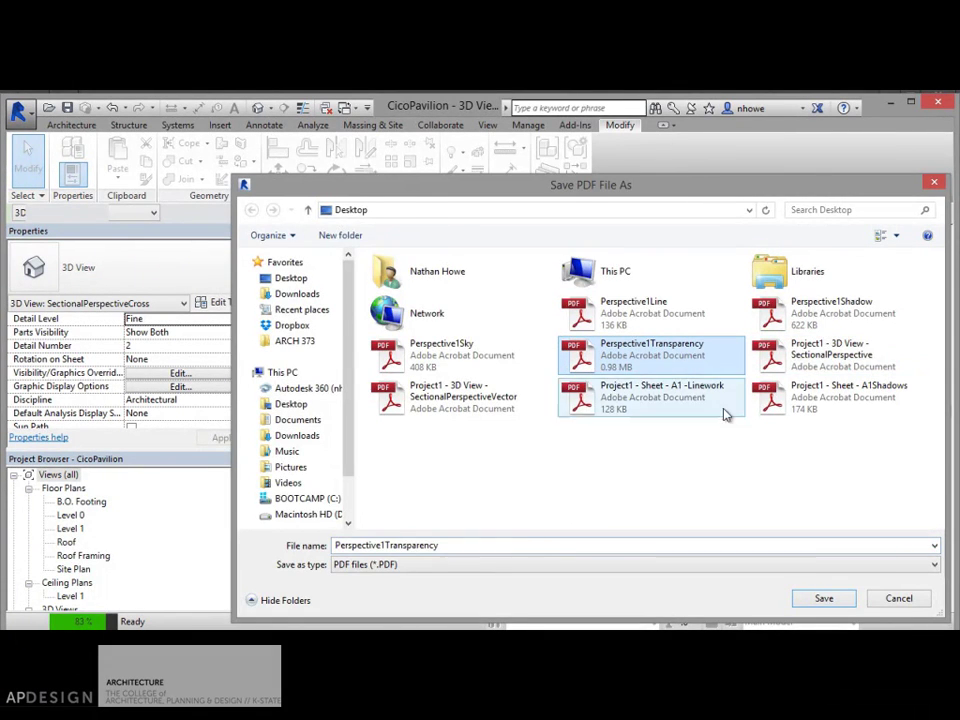
{"action": "left_click", "coordinate": [823, 598]}
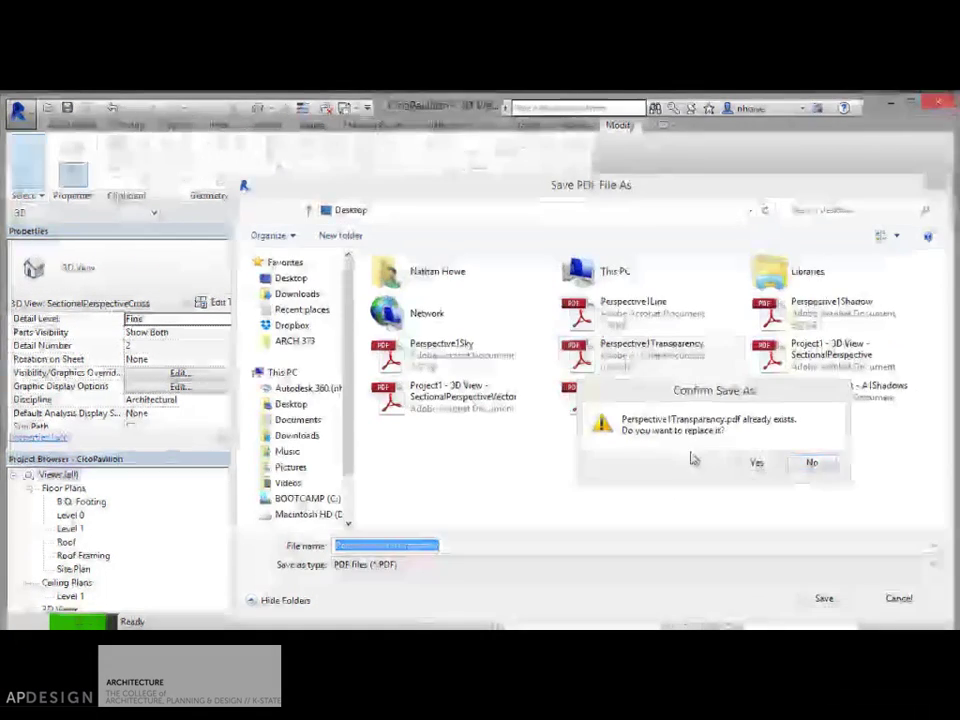
{"action": "left_click", "coordinate": [754, 463]}
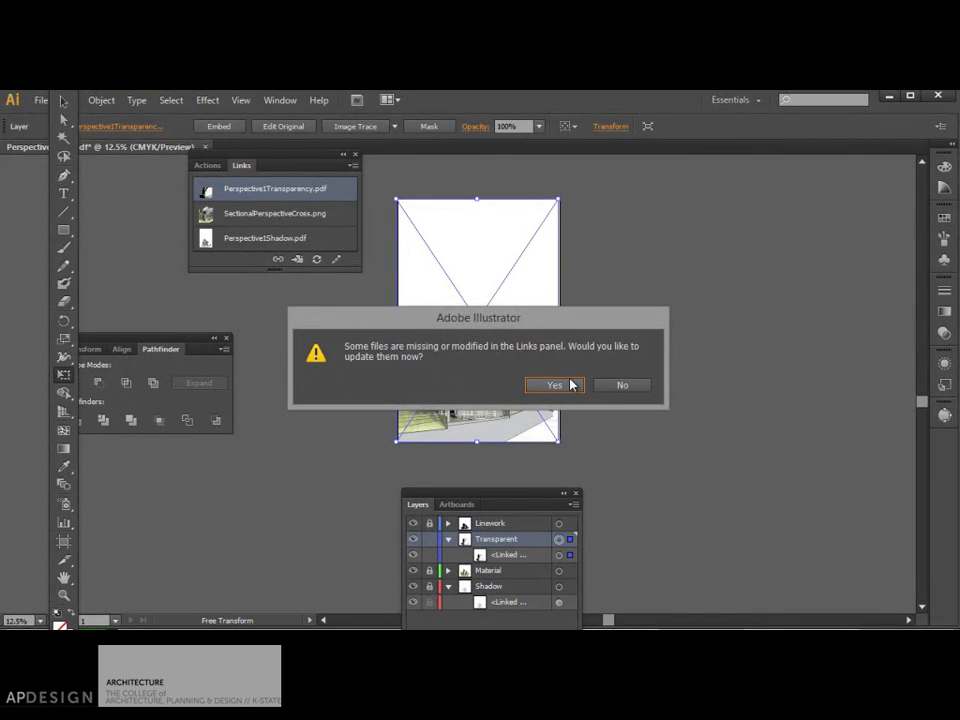
Step: Update the modified links and relink the missing image to Perspective1Transparency.pdf
{"action": "left_click", "coordinate": [563, 387]}
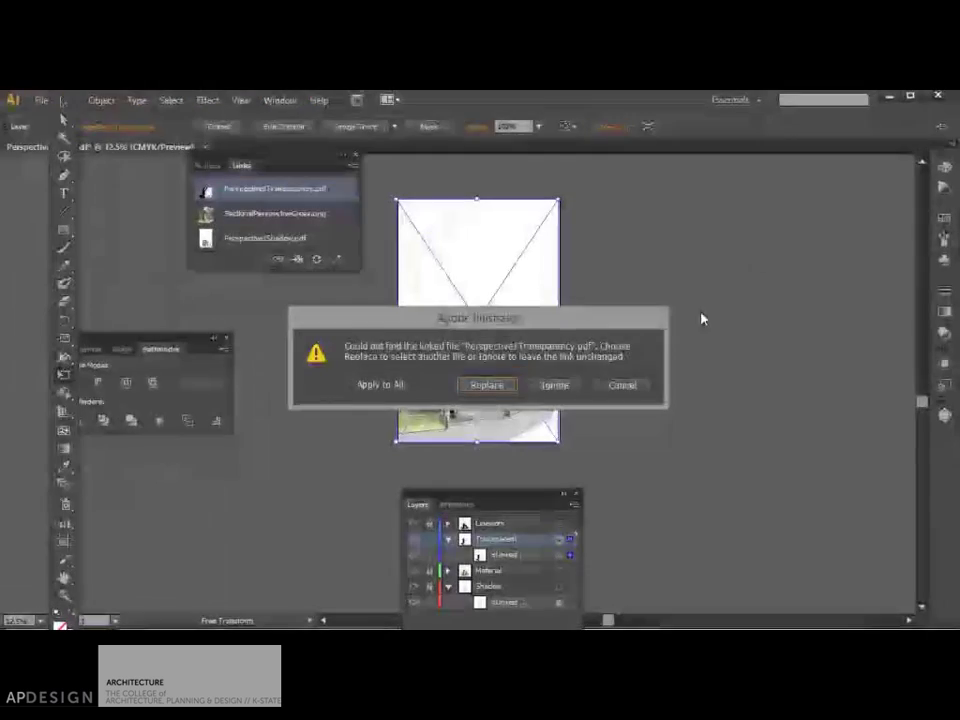
{"action": "left_click", "coordinate": [503, 391]}
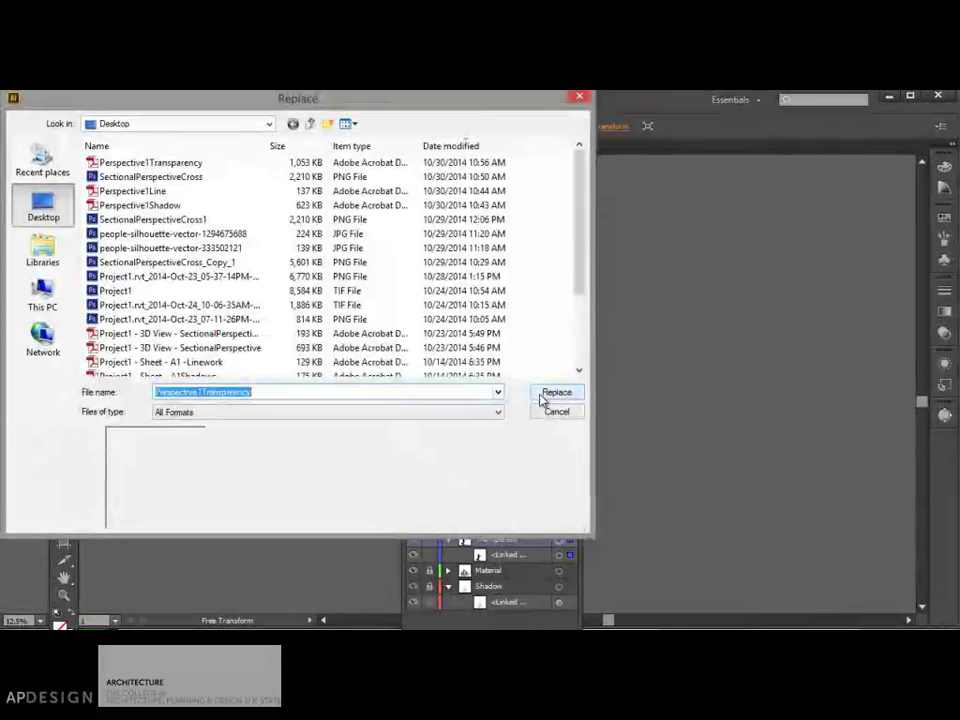
{"action": "left_click", "coordinate": [556, 393]}
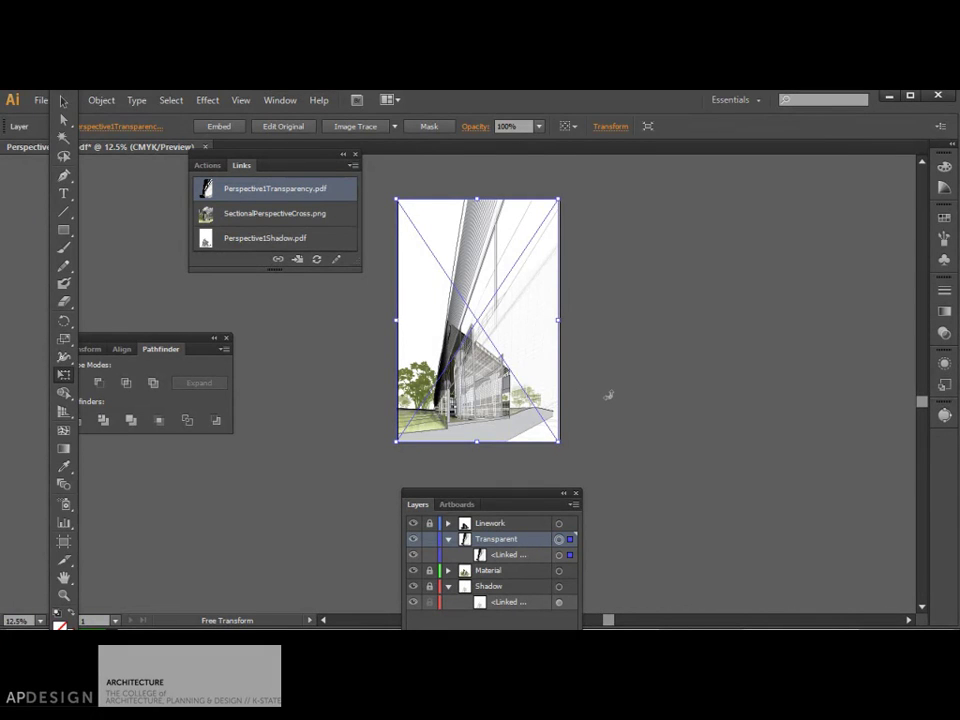
{"action": "scroll", "coordinate": [608, 396], "scroll_direction": "down", "scroll_amount": 3}
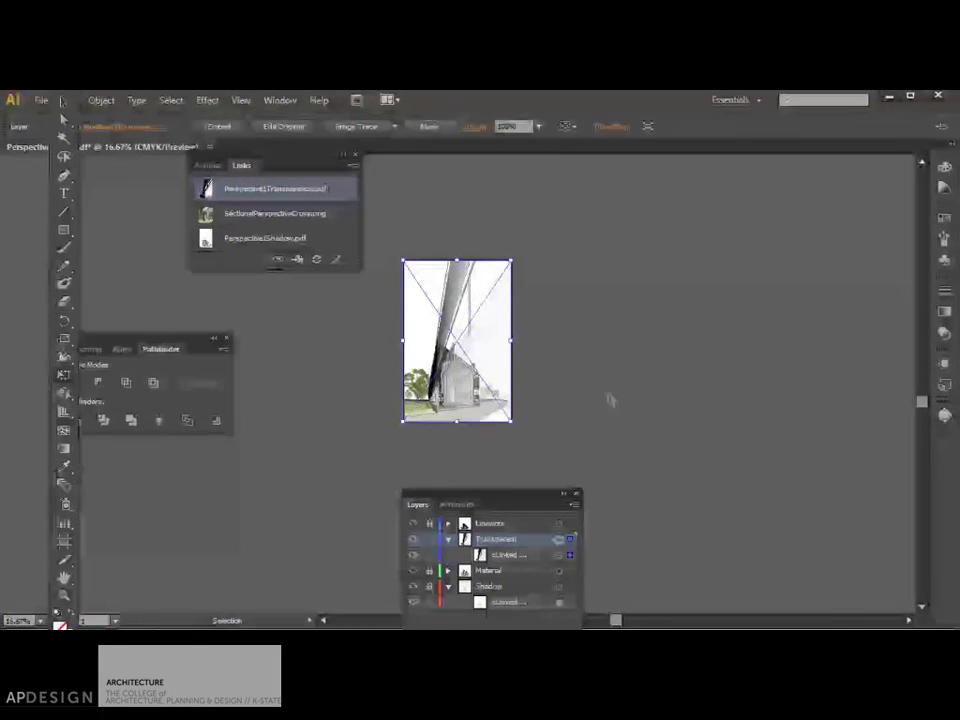
{"action": "scroll", "coordinate": [608, 398], "scroll_direction": "up", "scroll_amount": 3}
{"action": "scroll", "coordinate": [608, 399], "scroll_direction": "up", "scroll_amount": 2}
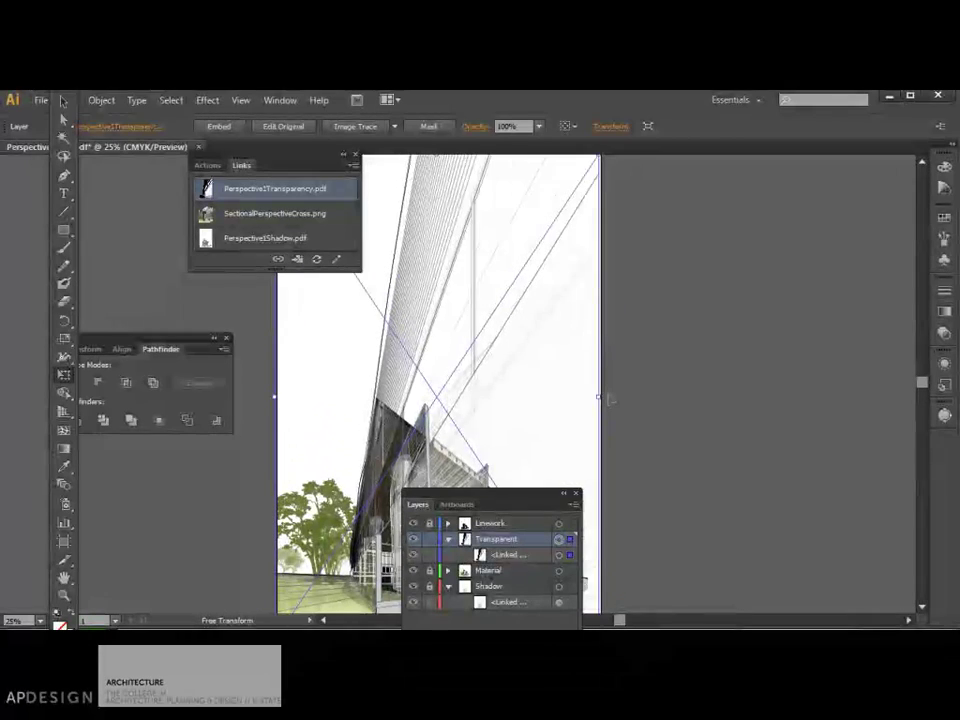
{"action": "scroll", "coordinate": [608, 398], "scroll_direction": "down", "scroll_amount": 2}
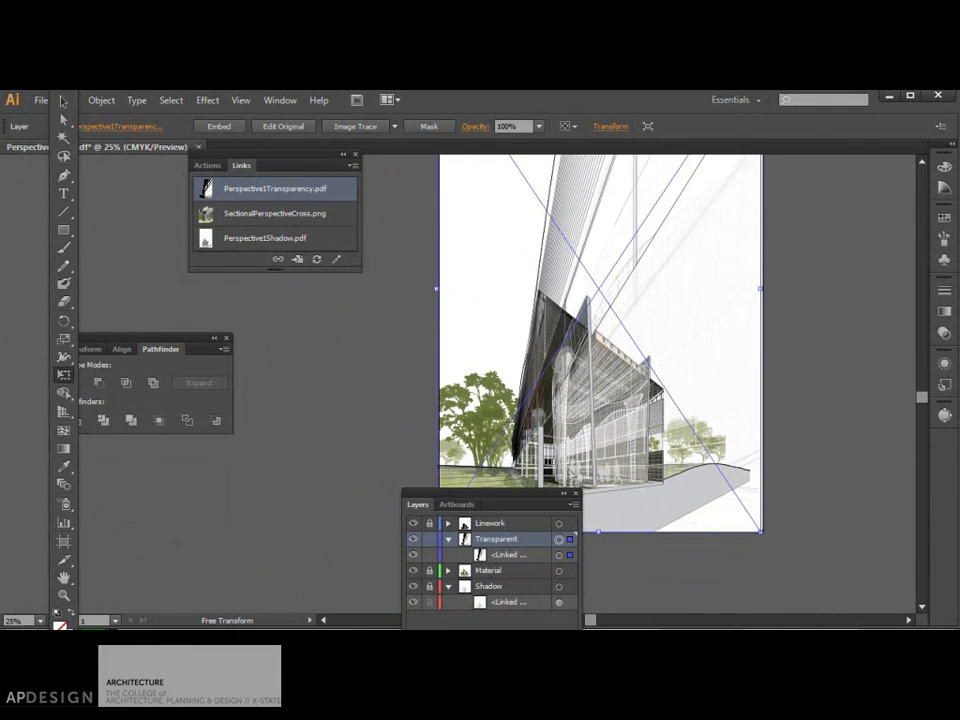
Step: Zoom in to inspect the composited rendering details, then zoom back out to the full artboard
{"action": "left_click_drag", "start_coordinate": [366, 489], "coordinate": [332, 487]}
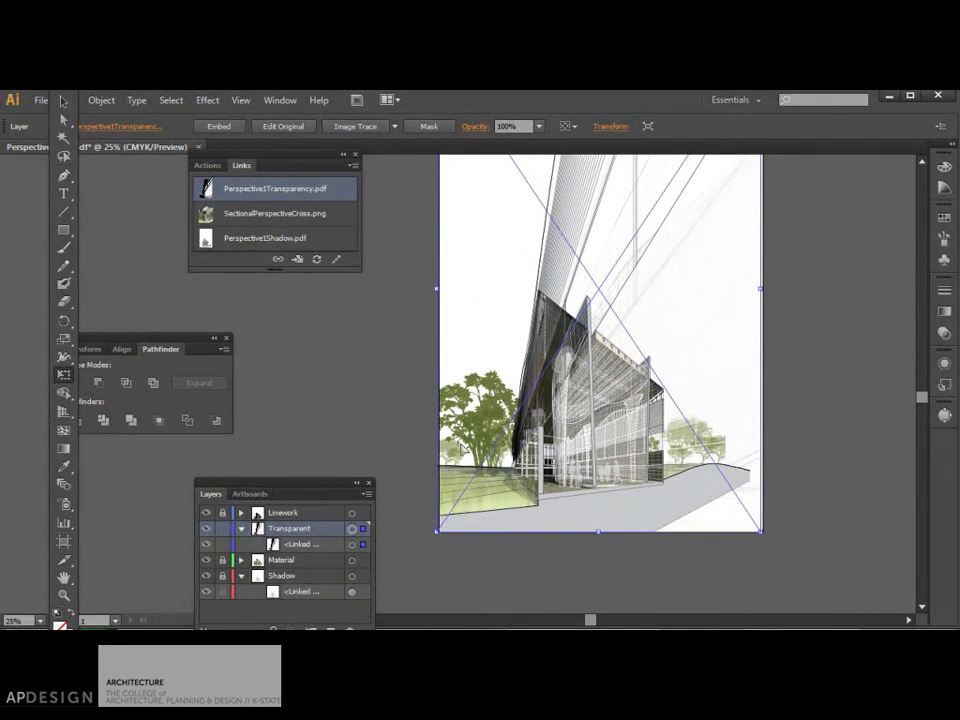
{"action": "key", "text": "ctrl+equal"}
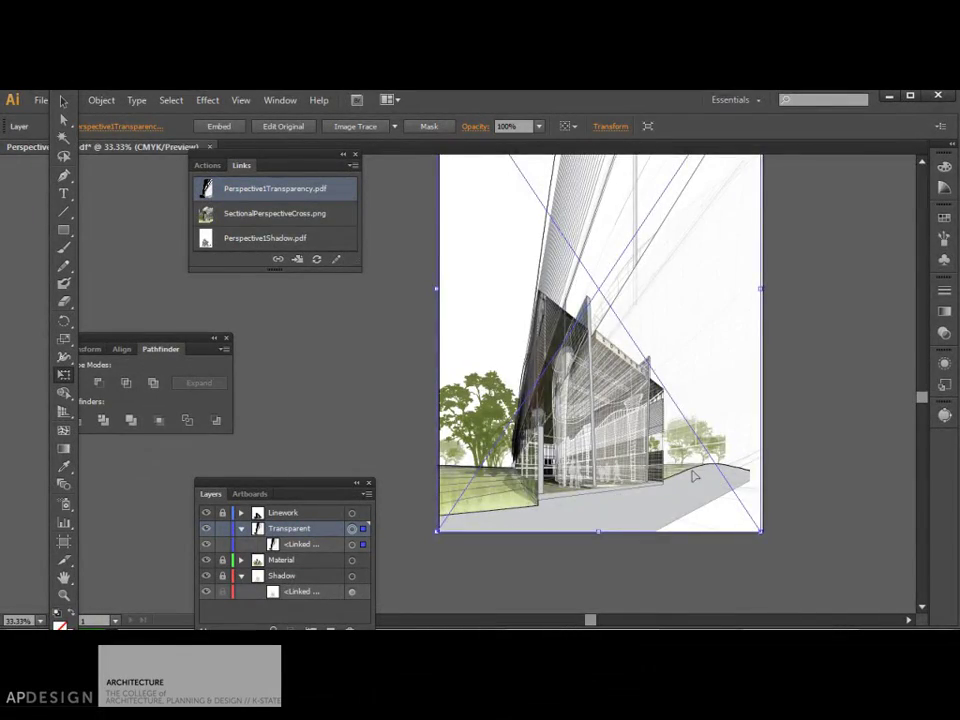
{"action": "key", "text": "ctrl+equal"}
{"action": "key", "text": "ctrl+equal"}
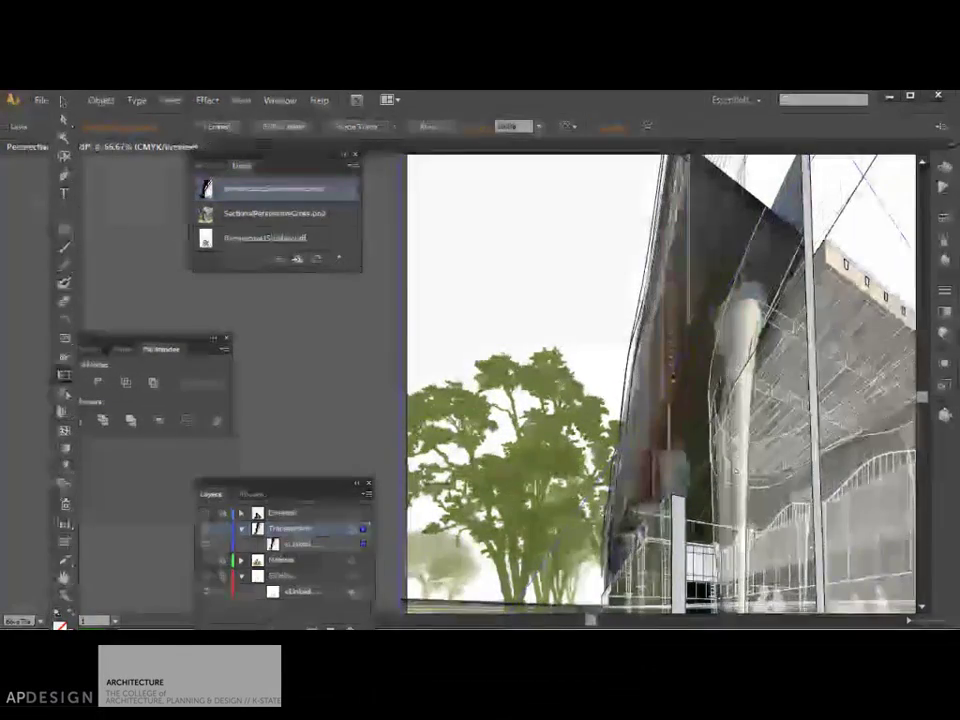
{"action": "scroll", "coordinate": [660, 385], "scroll_direction": "down", "scroll_amount": 3}
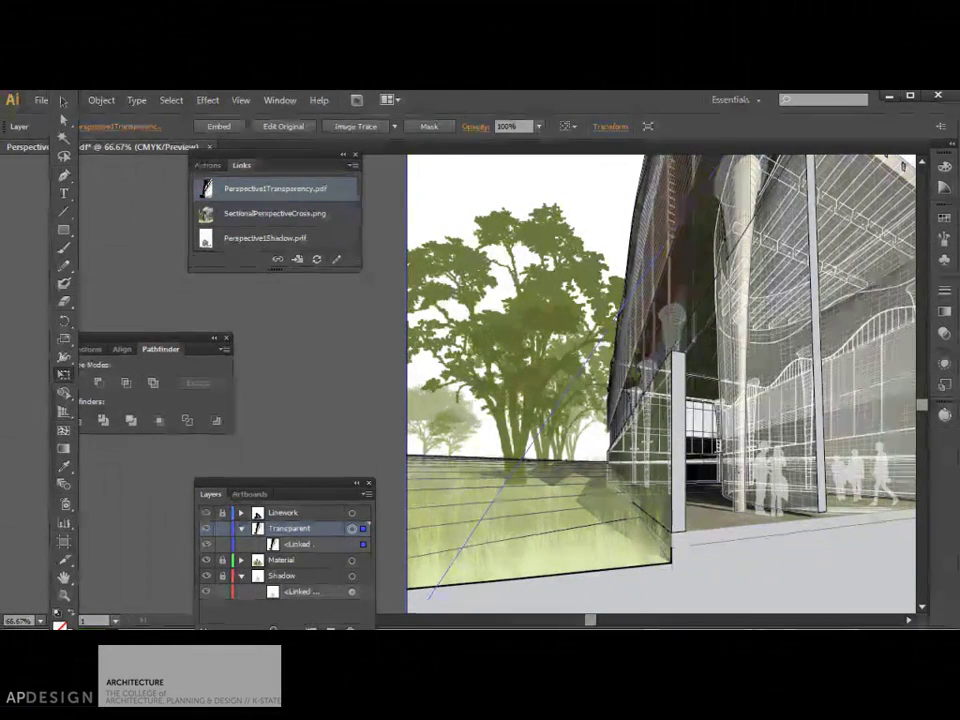
{"action": "key", "text": "ctrl+minus"}
{"action": "key", "text": "ctrl+minus"}
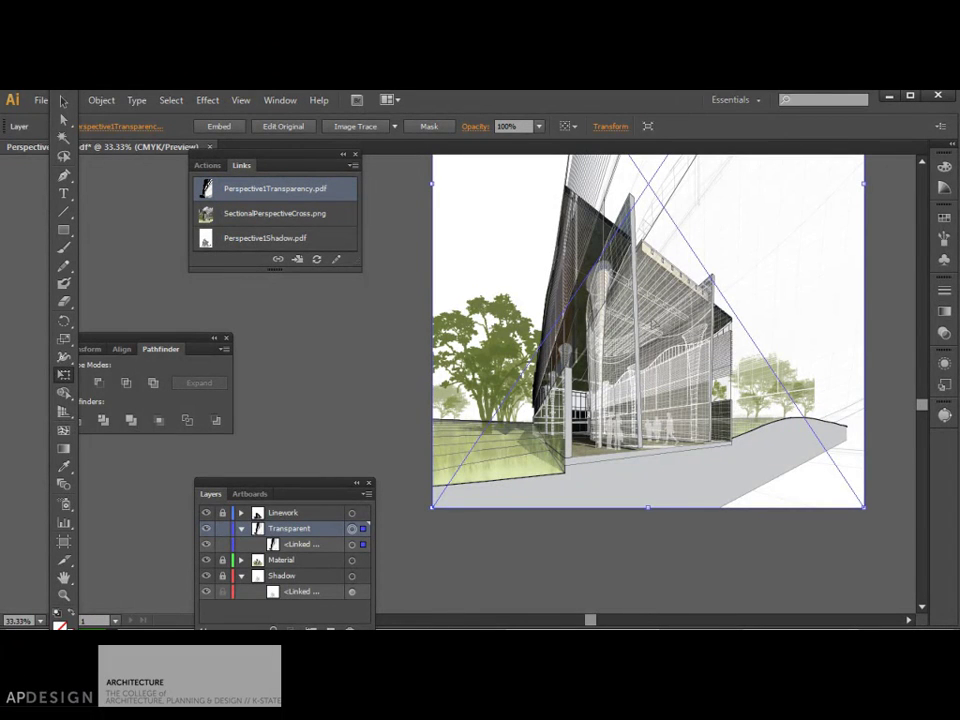
{"action": "scroll", "coordinate": [634, 296], "scroll_direction": "left", "scroll_amount": 1}
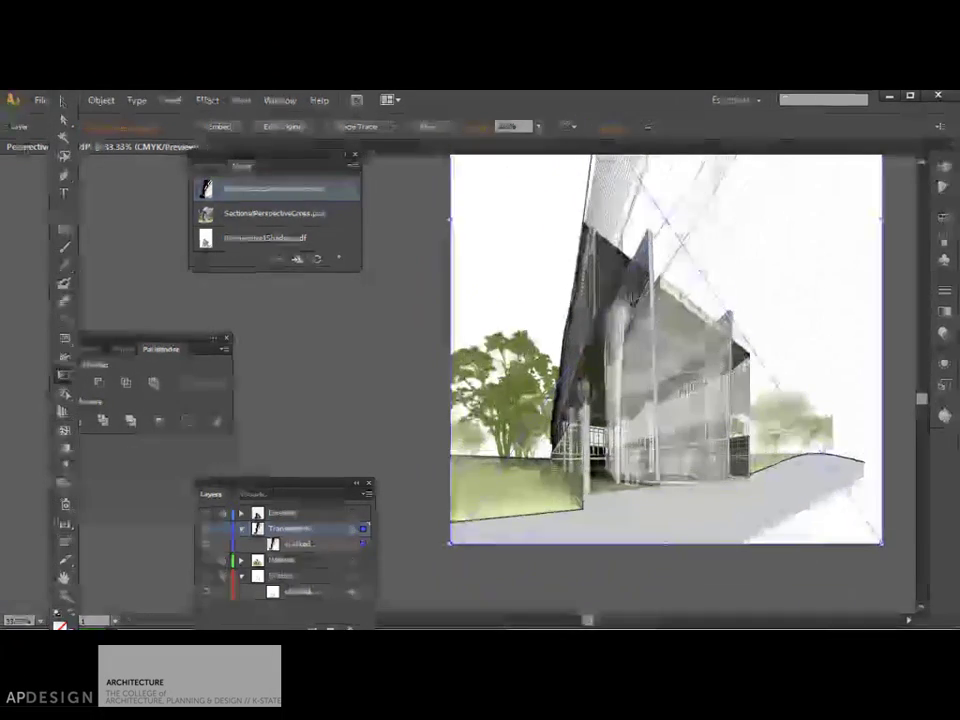
Step: Set the Transparent layer's linked image to 30% opacity, undoing an accidental stretch
{"action": "left_click", "coordinate": [351, 528]}
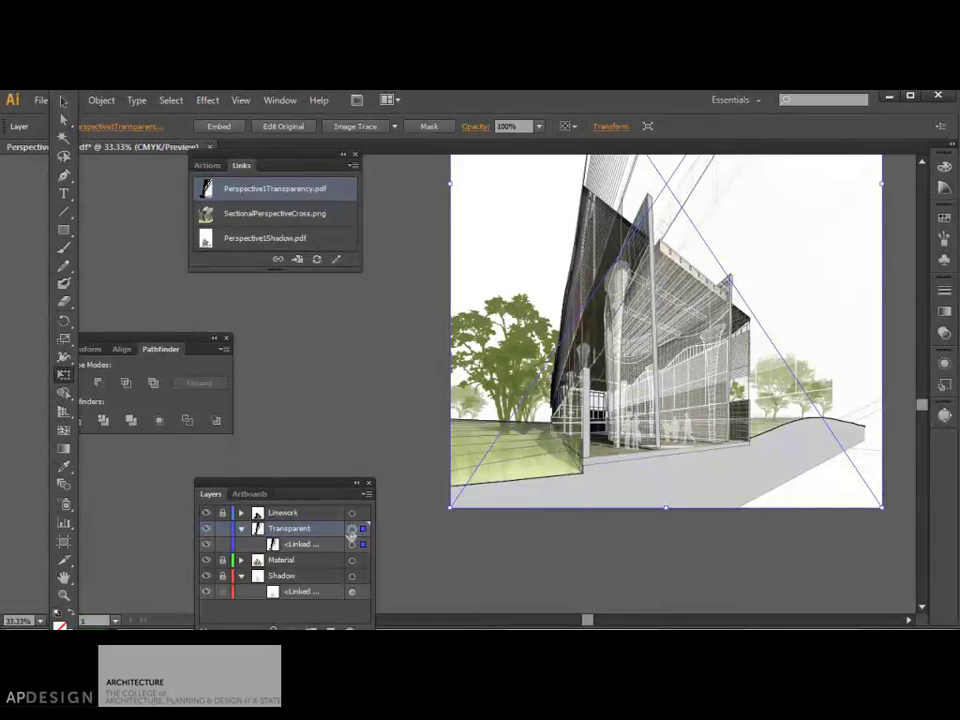
{"action": "left_click", "coordinate": [943, 333]}
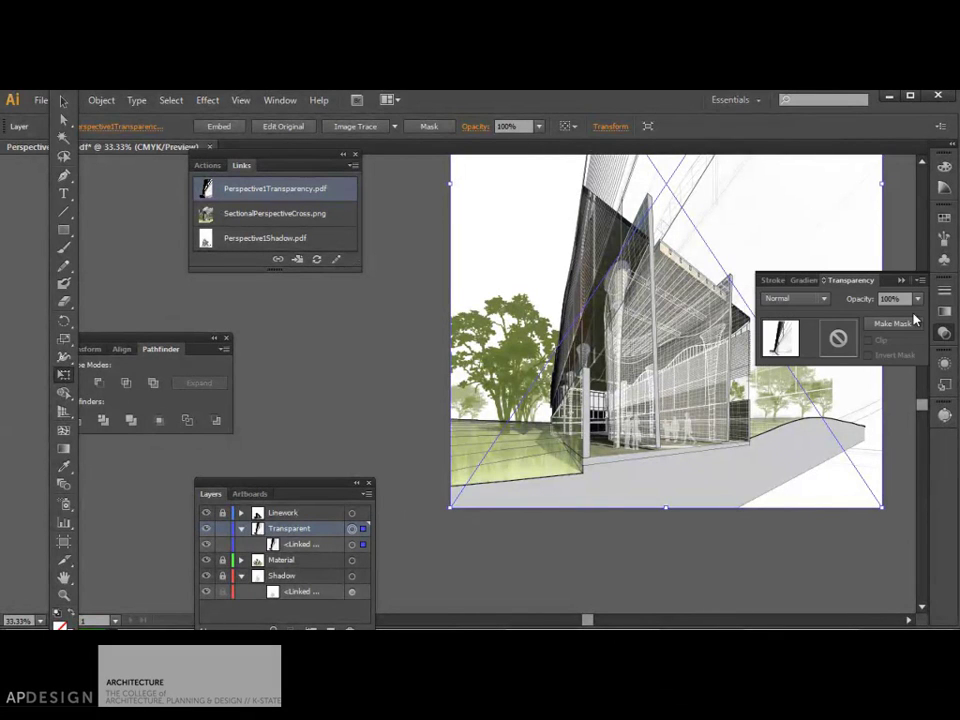
{"action": "type", "text": "50"}
{"action": "key", "text": "Return"}
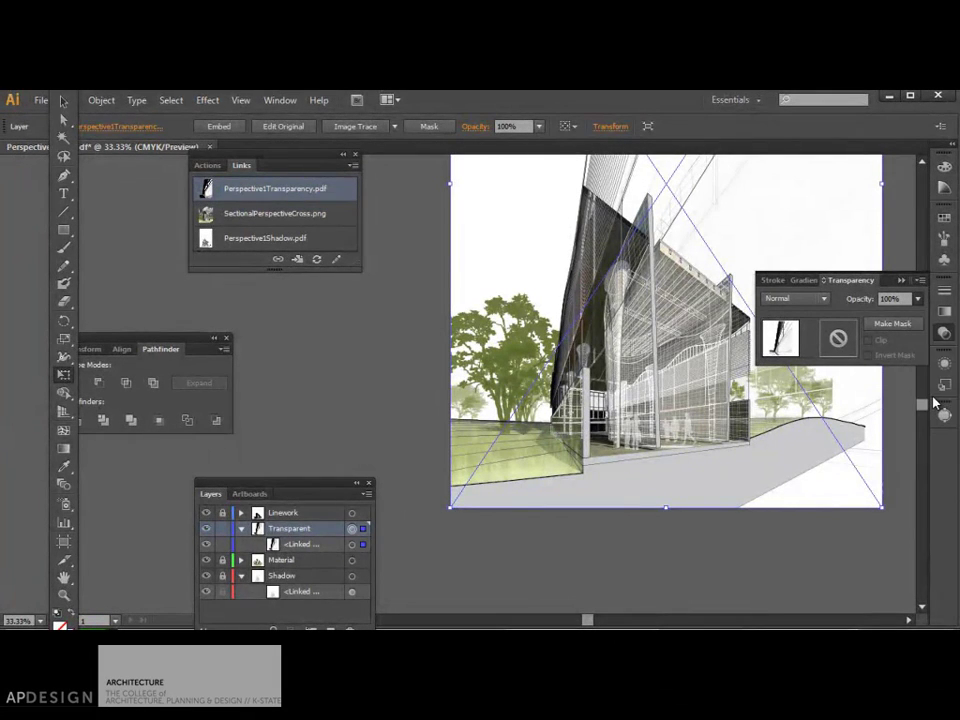
{"action": "left_click", "coordinate": [917, 298]}
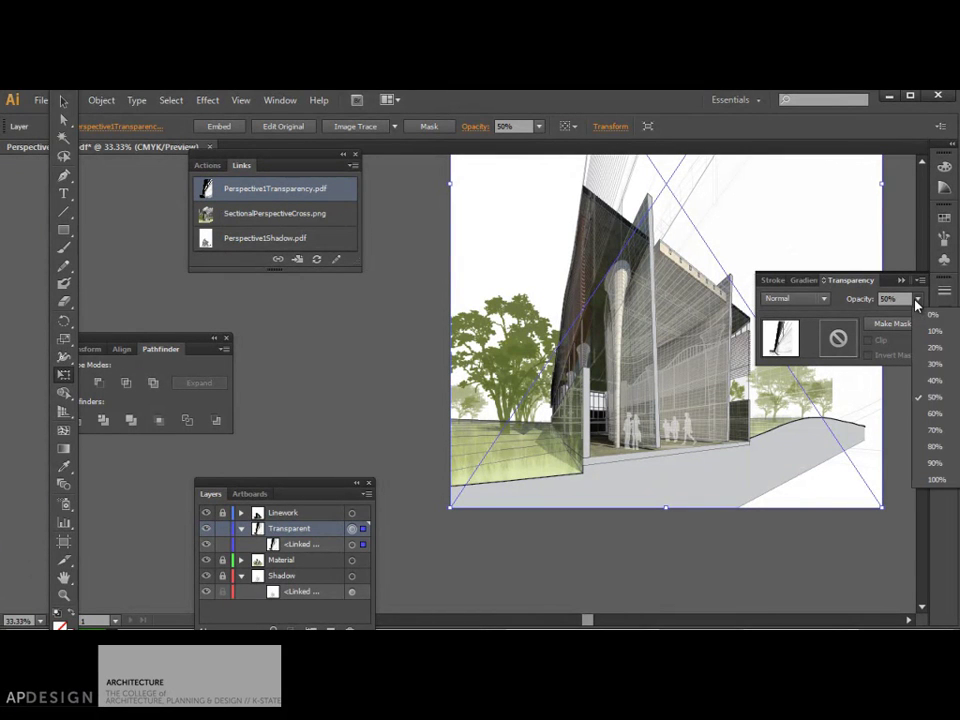
{"action": "left_click", "coordinate": [930, 365]}
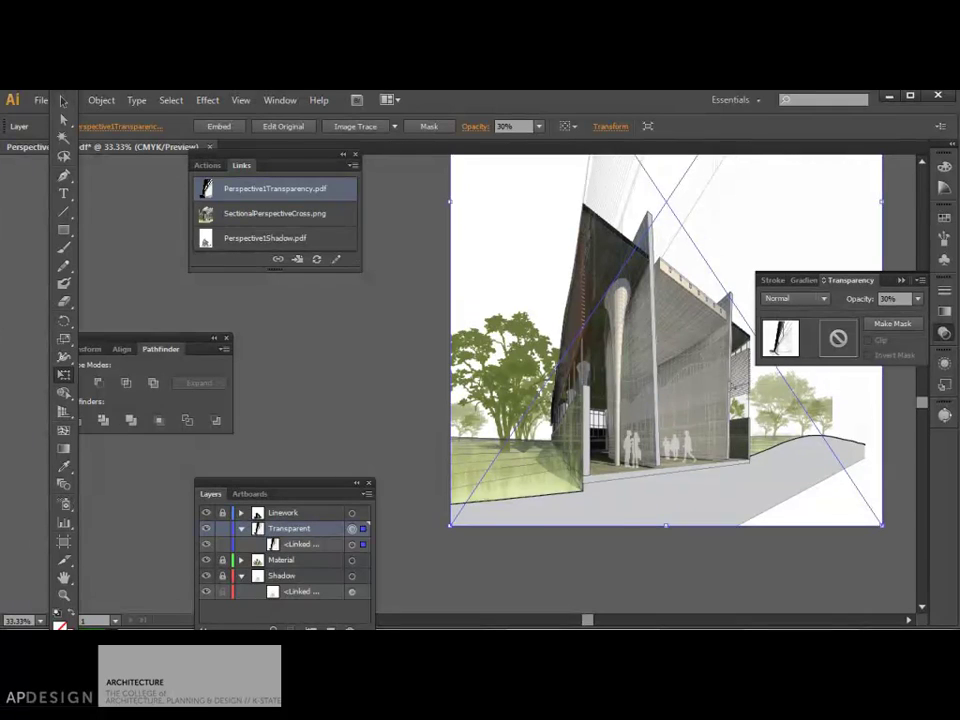
{"action": "left_click_drag", "start_coordinate": [760, 380], "coordinate": [657, 378]}
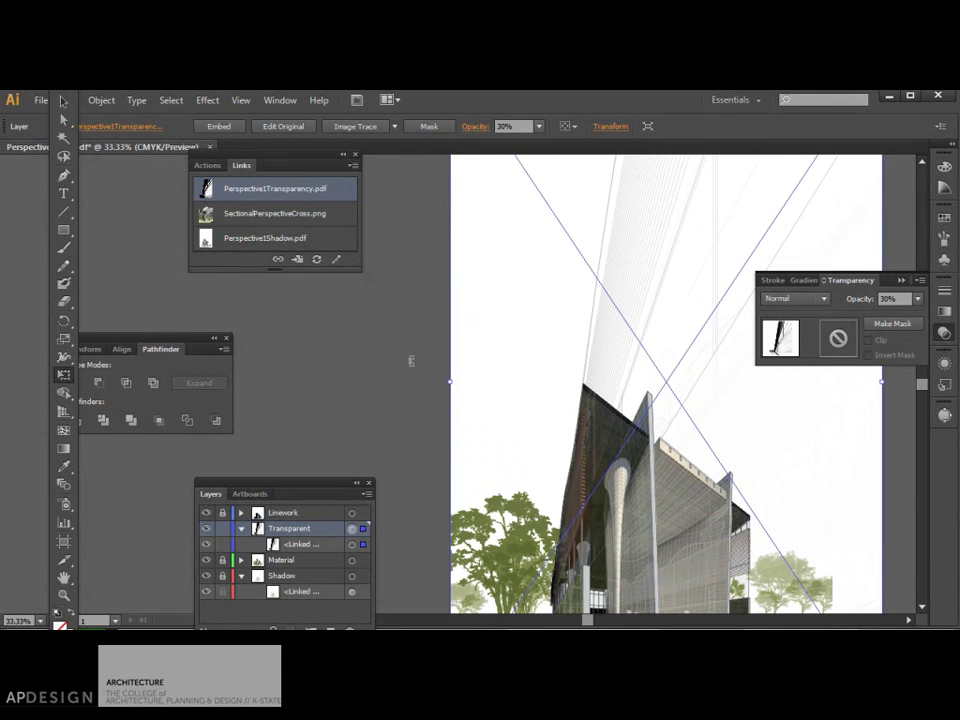
{"action": "key", "text": "ctrl+z"}
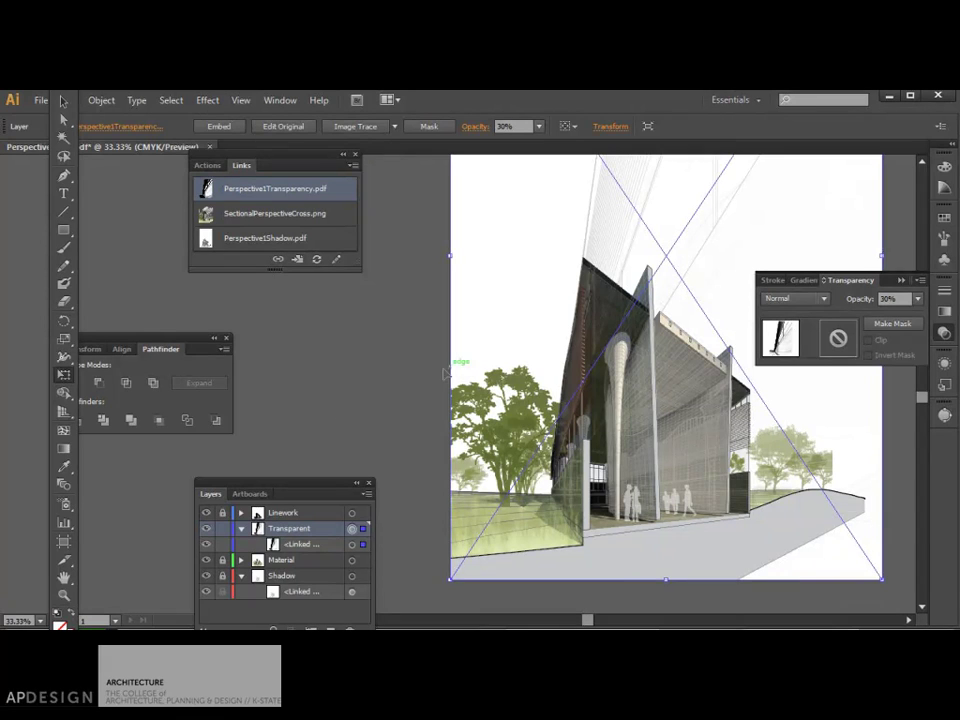
{"action": "left_click", "coordinate": [64, 450]}
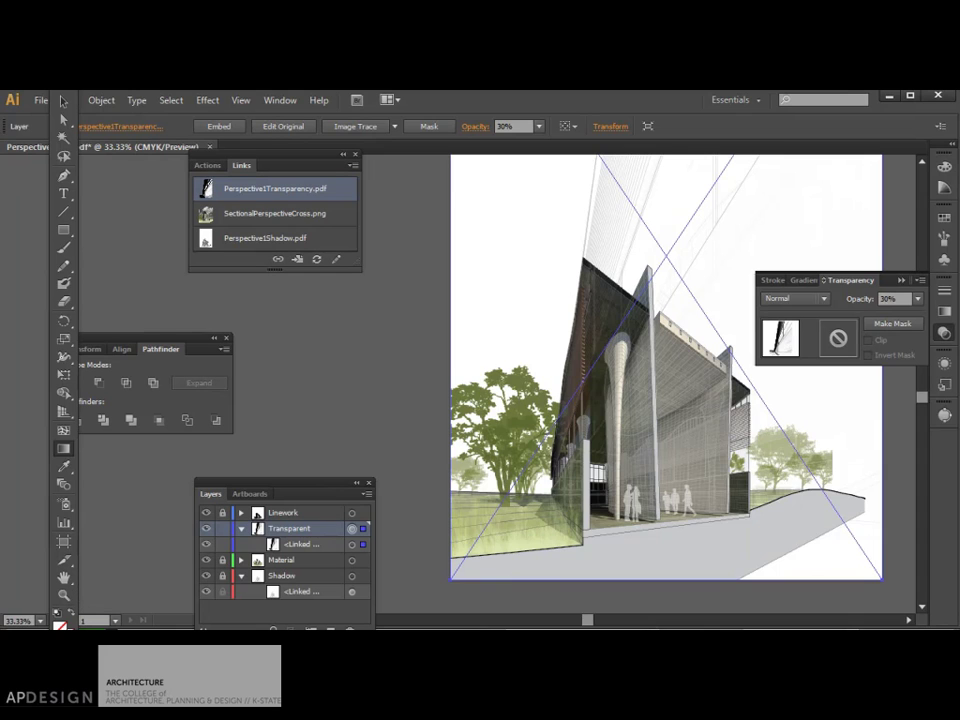
Step: Set the fill colour to a soft sky blue near 608EBF, then reposition the Layers panel
{"action": "double_click", "coordinate": [58, 612]}
{"action": "left_click", "coordinate": [805, 497]}
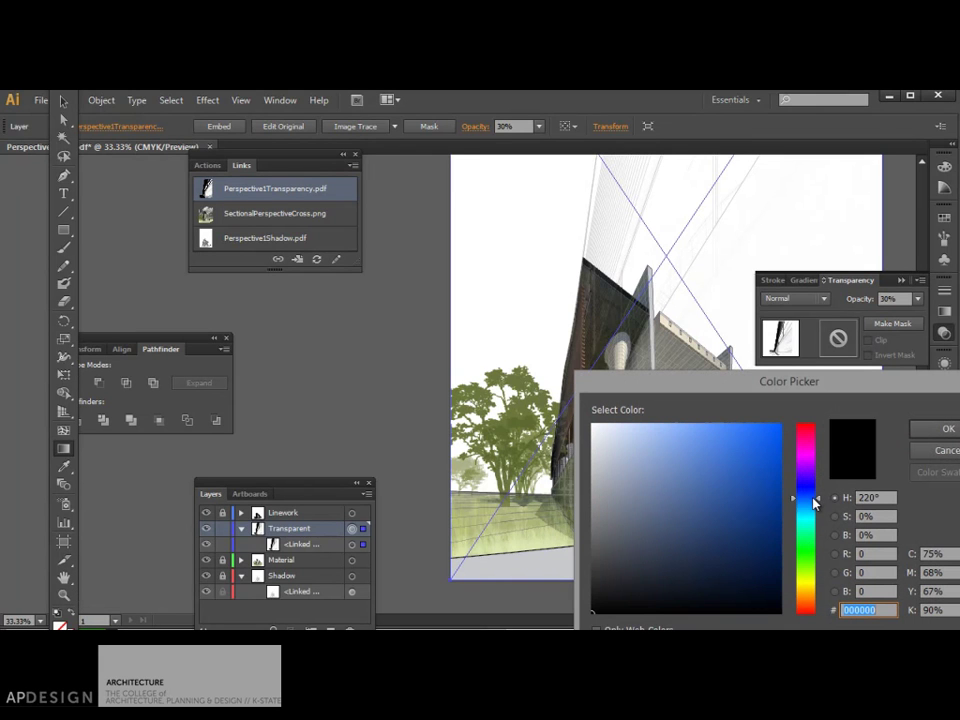
{"action": "left_click", "coordinate": [692, 454]}
{"action": "left_click", "coordinate": [805, 502]}
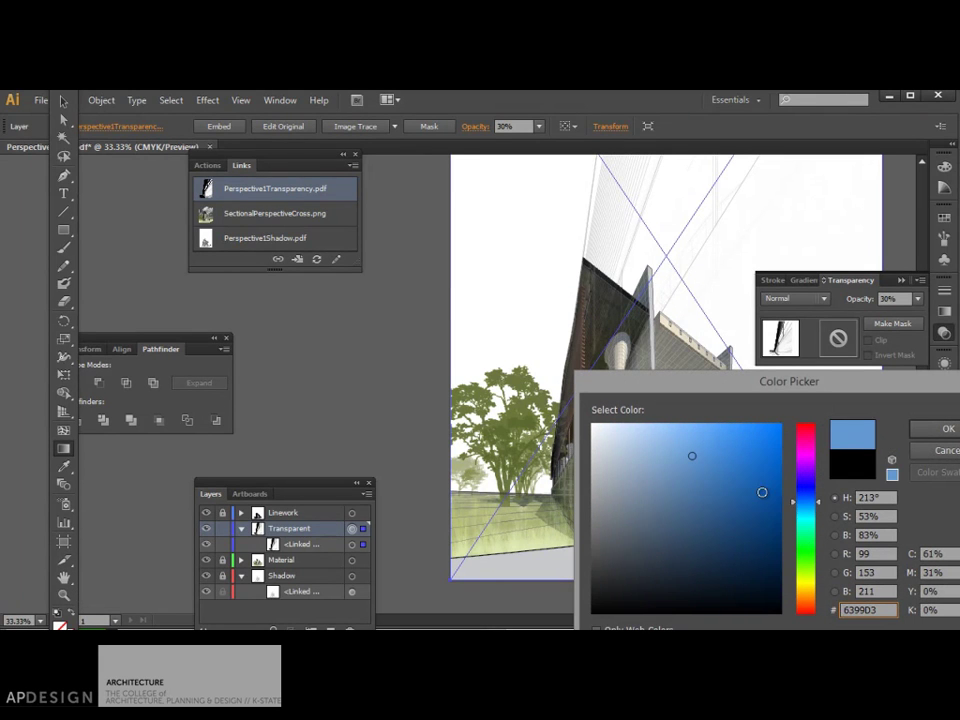
{"action": "left_click", "coordinate": [679, 479]}
{"action": "left_click_drag", "start_coordinate": [679, 479], "coordinate": [686, 470]}
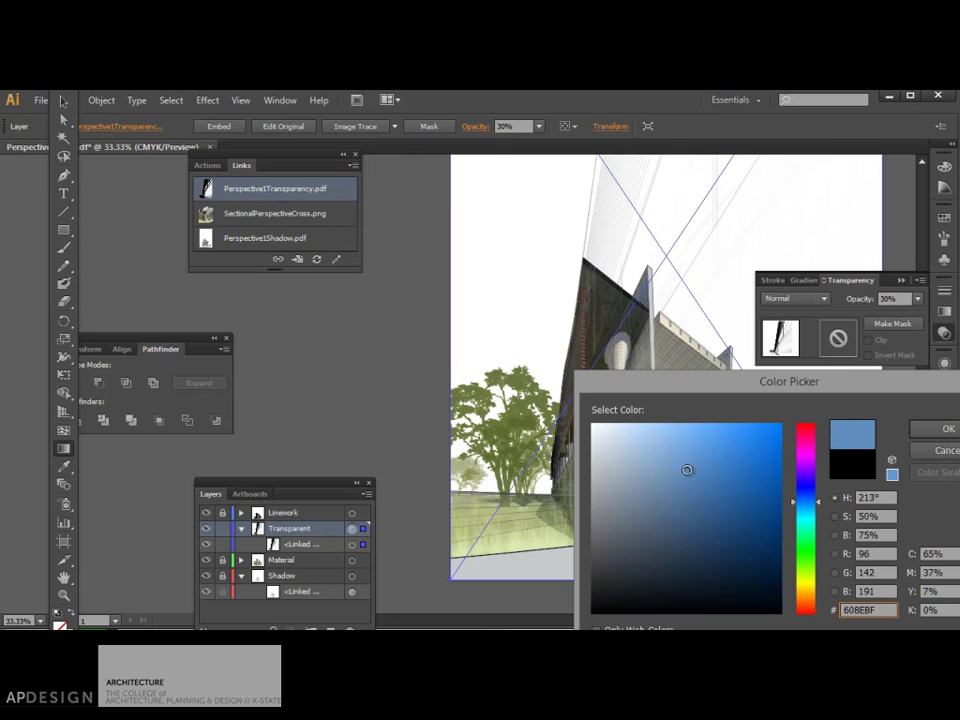
{"action": "left_click", "coordinate": [929, 450]}
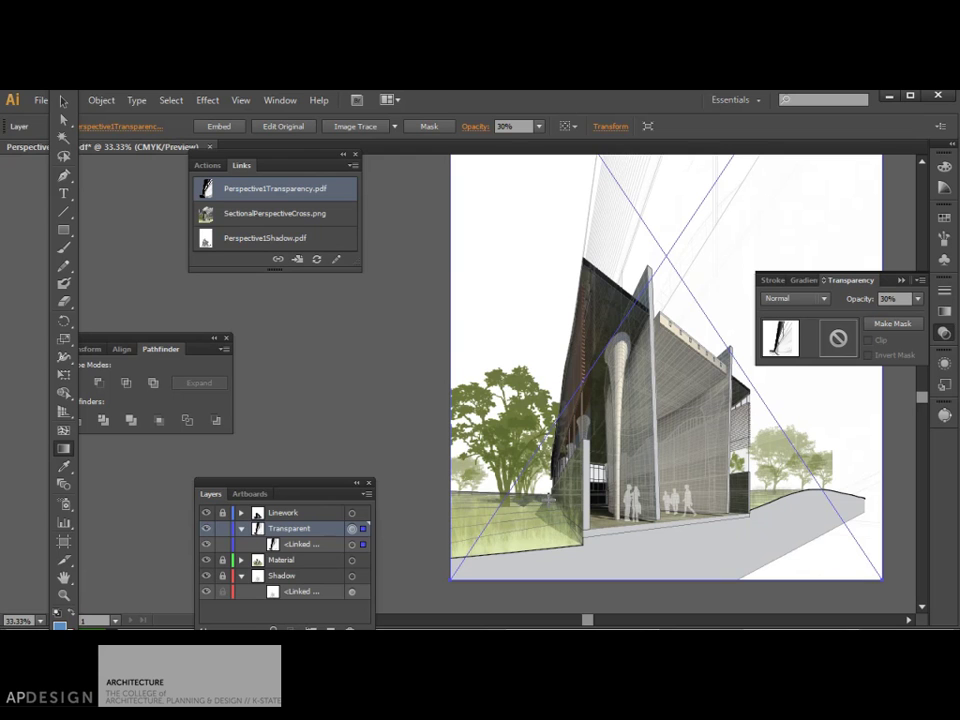
{"action": "left_click_drag", "start_coordinate": [548, 497], "coordinate": [551, 176]}
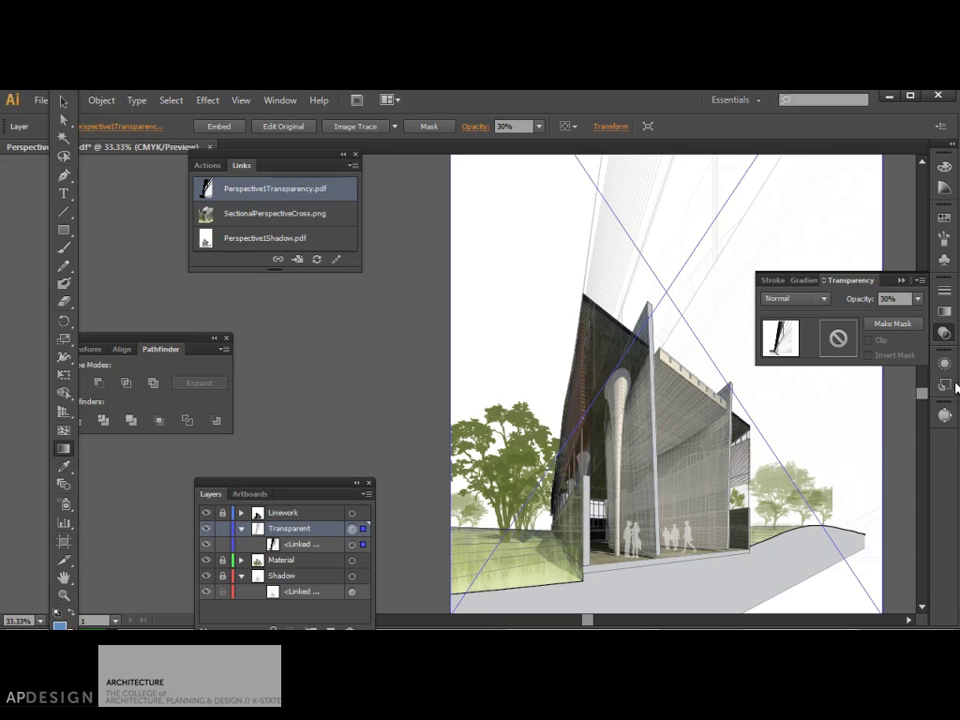
{"action": "left_click_drag", "start_coordinate": [315, 493], "coordinate": [337, 452]}
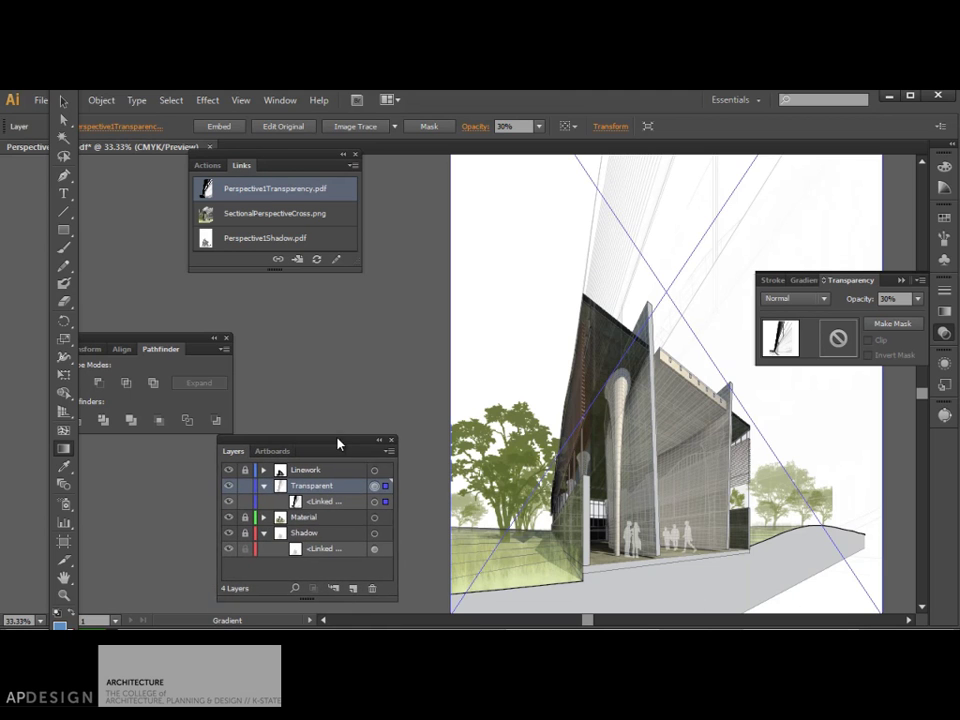